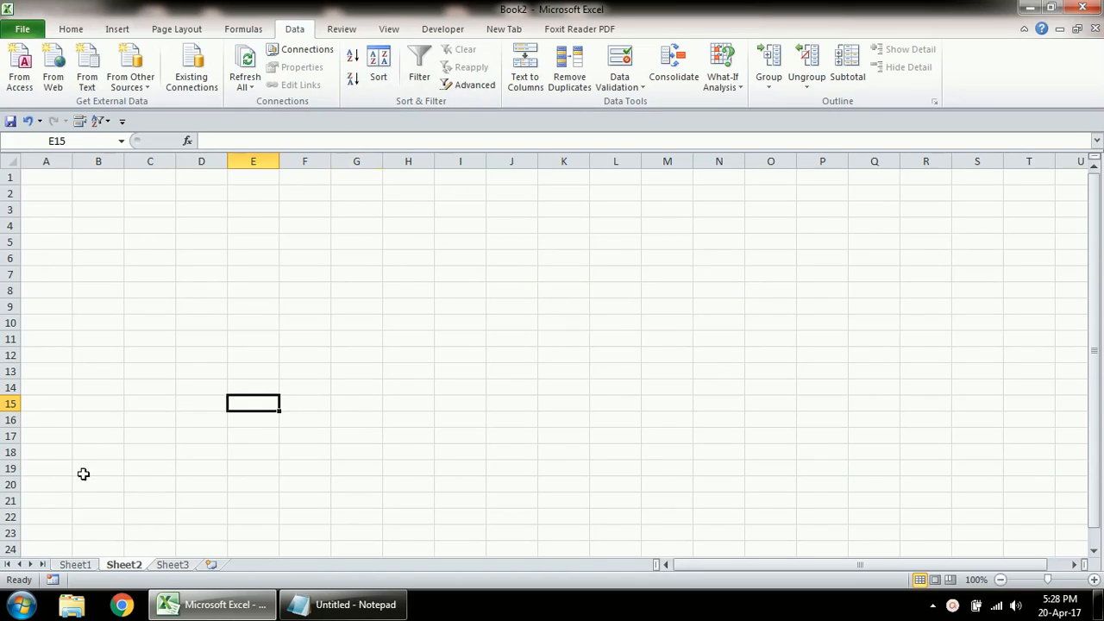
Step: Split the combined name and city text in A1:A15 of Sheet1 into columns using Tab, Semicolon, Comma, Space and ? delimiters
left_click(74, 565)
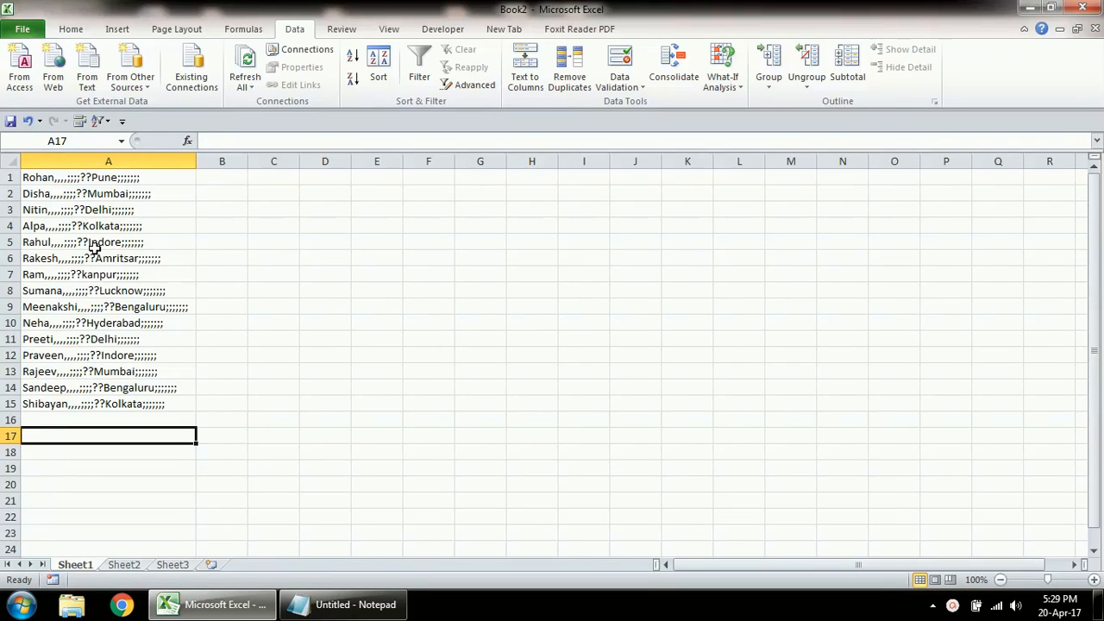
left_click(104, 179)
left_click_drag(105, 179, 111, 399)
left_click(525, 73)
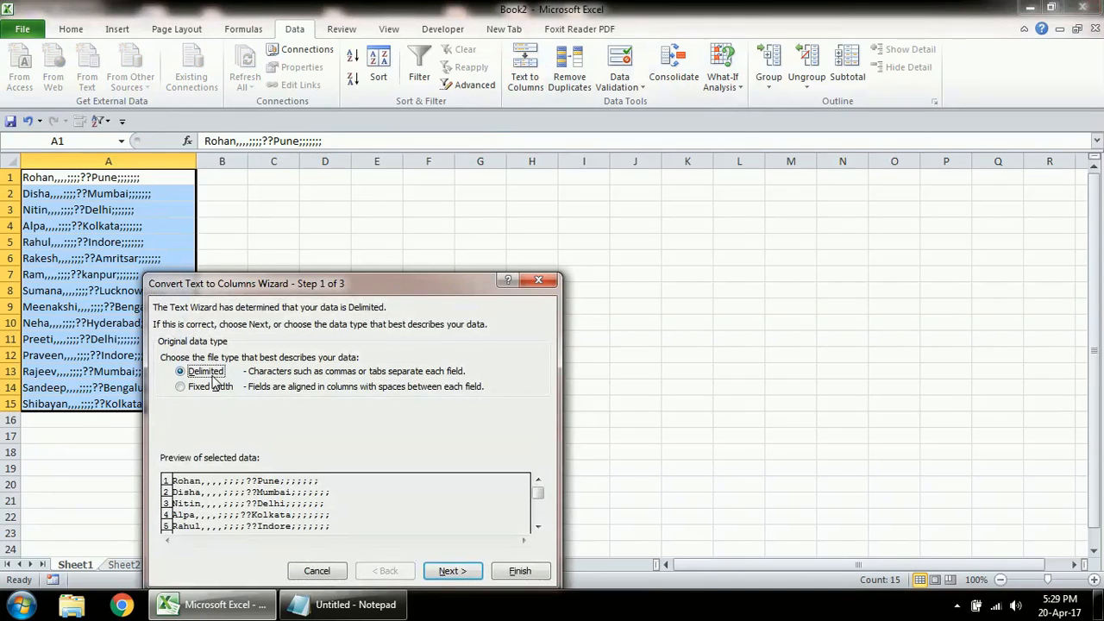
left_click(451, 570)
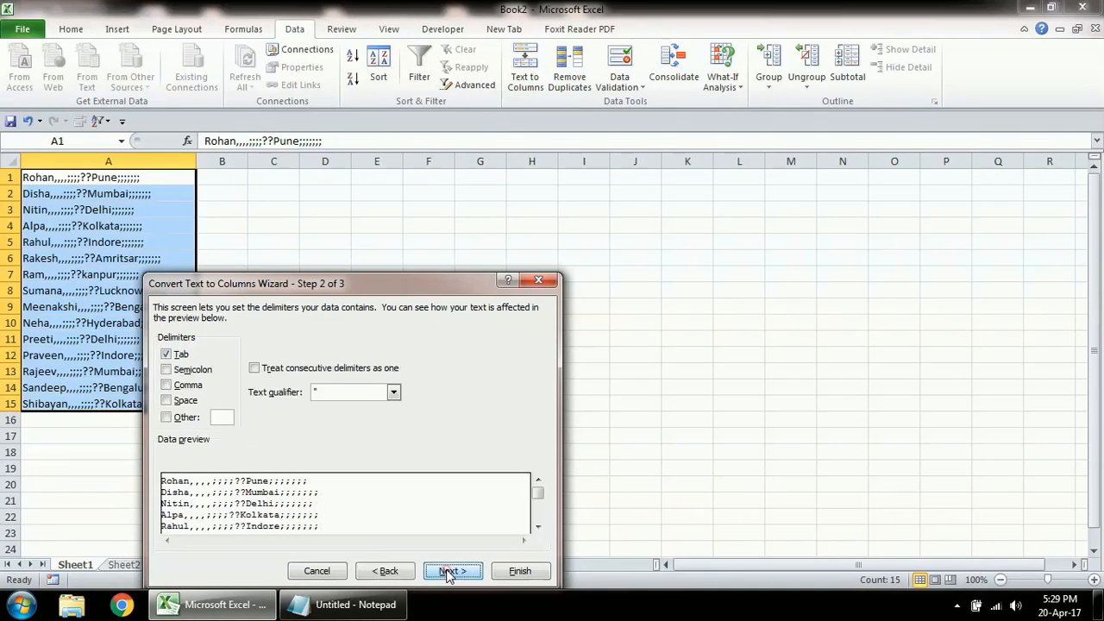
left_click(168, 370)
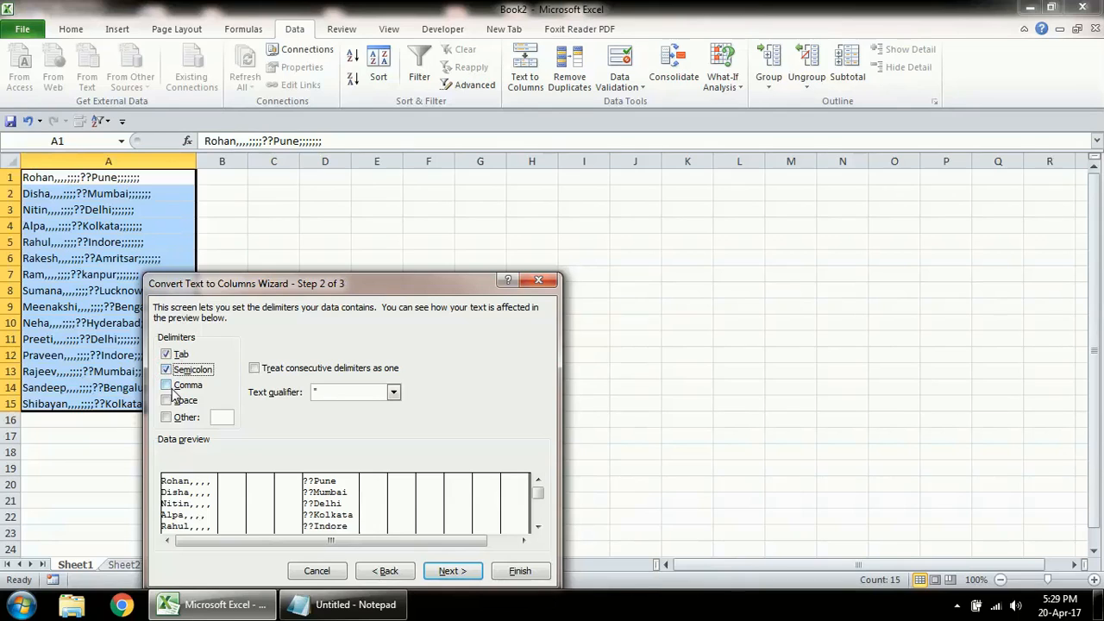
left_click(168, 389)
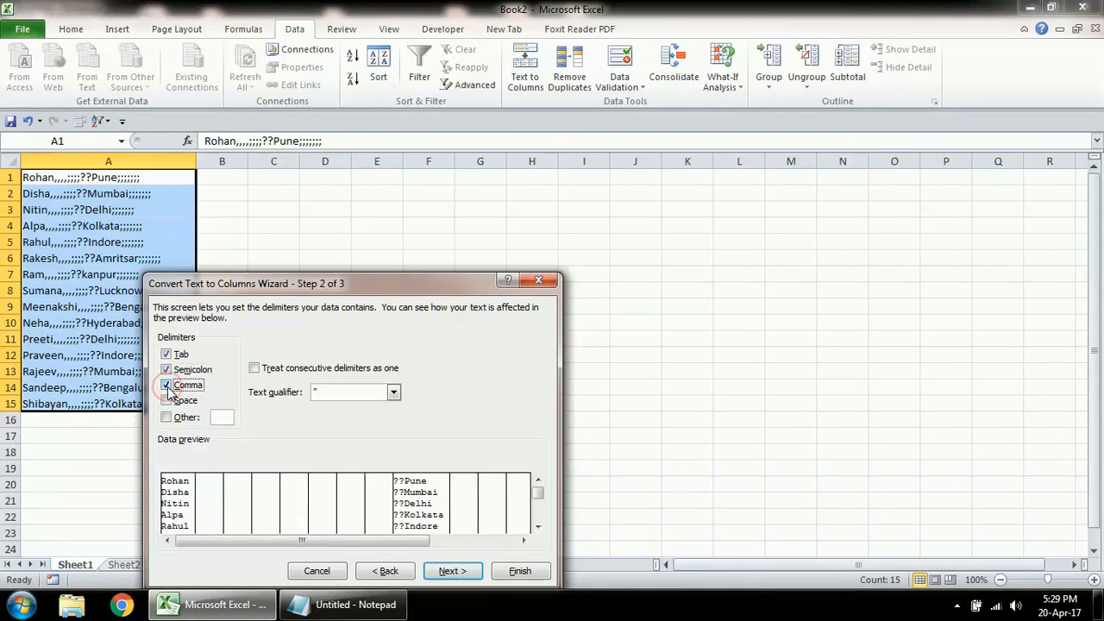
left_click(169, 401)
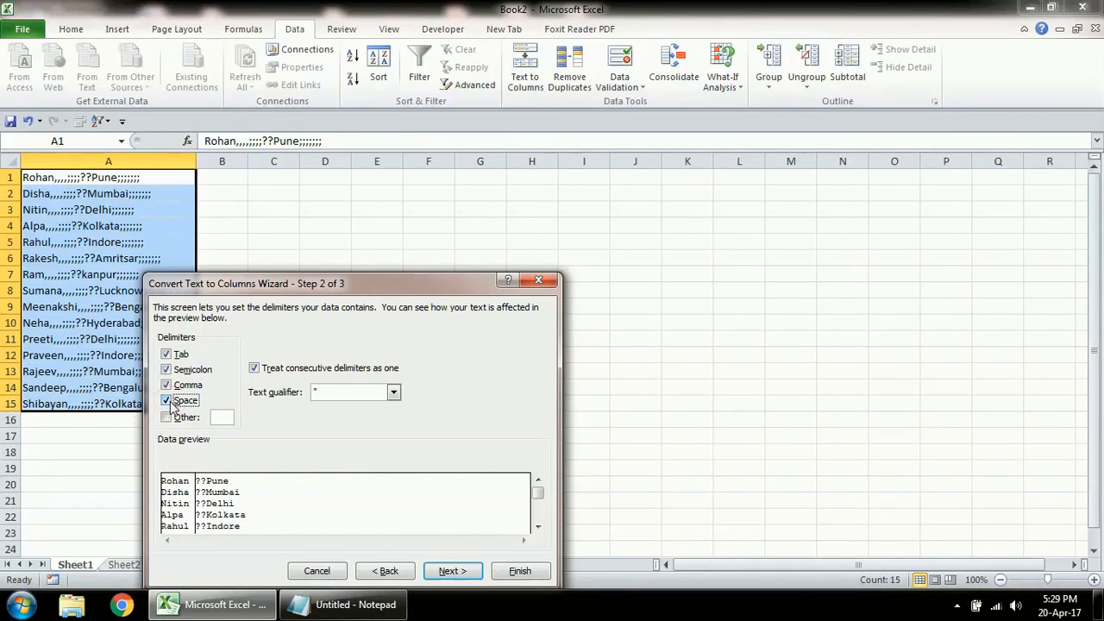
left_click(166, 418)
type("?")
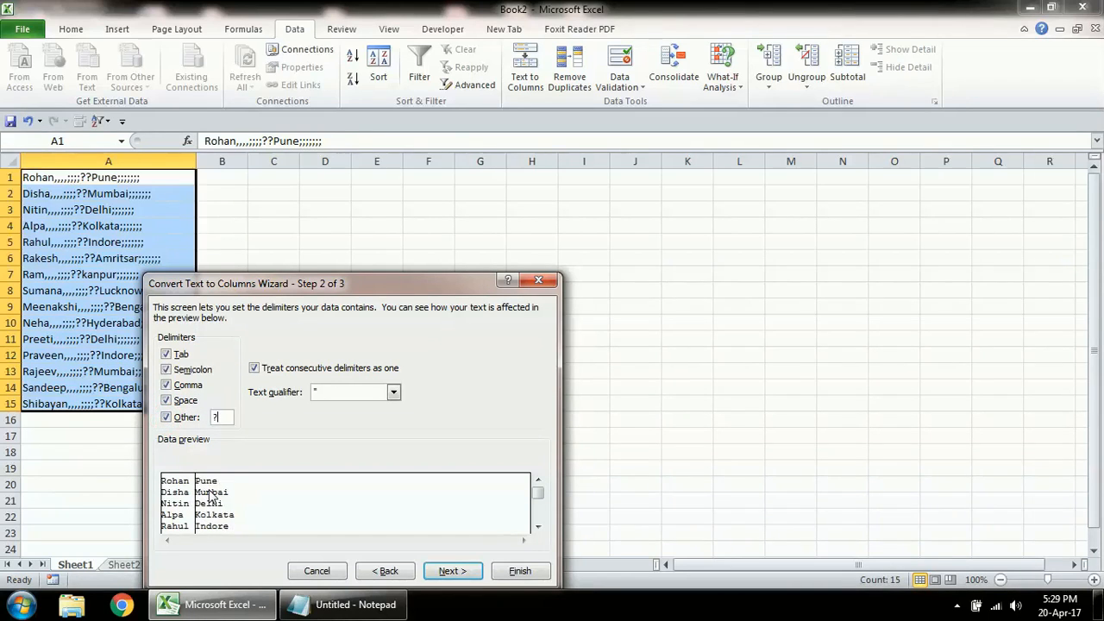
left_click(520, 572)
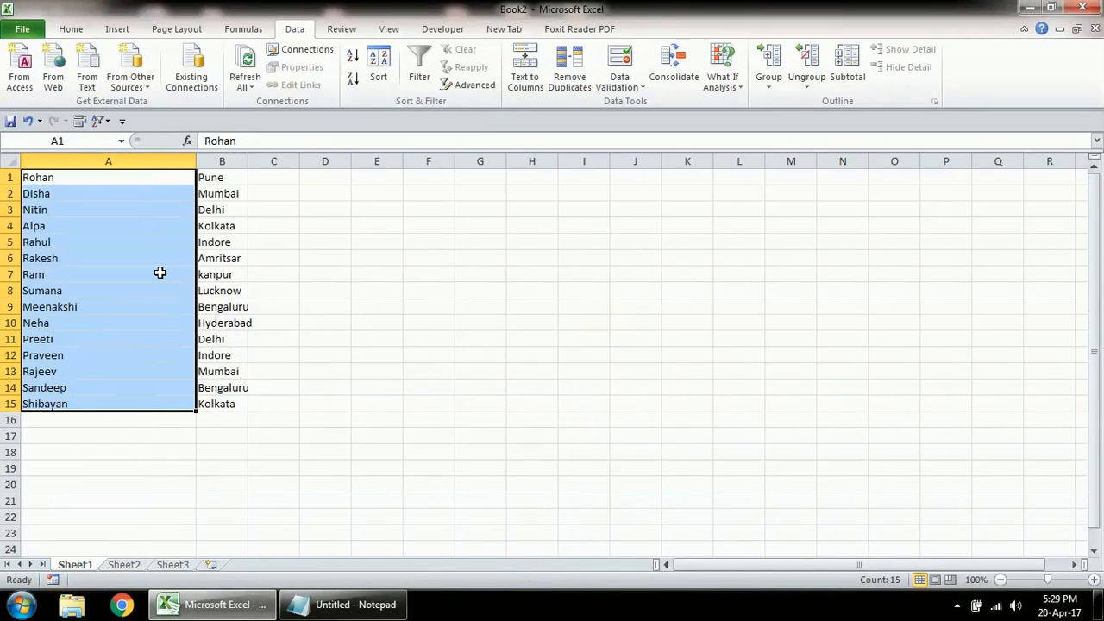
Step: Resize columns A and B to fit the split names and cities
left_click(248, 162)
left_click(247, 162)
left_click(248, 162)
double_click(248, 162)
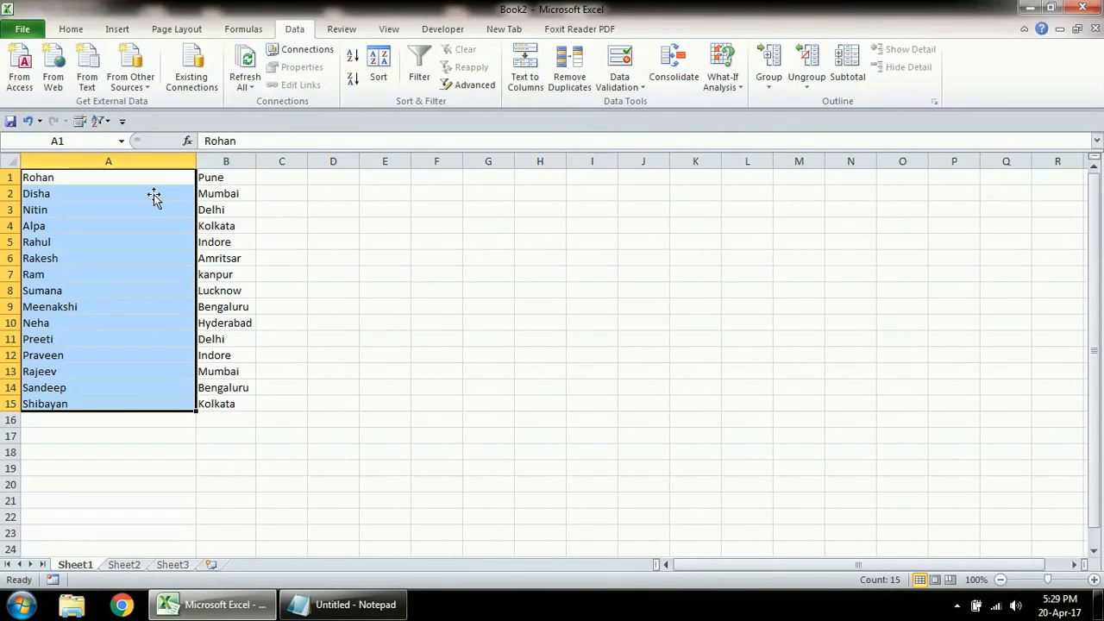
left_click(124, 225)
left_click_drag(195, 161, 89, 170)
left_click(138, 243)
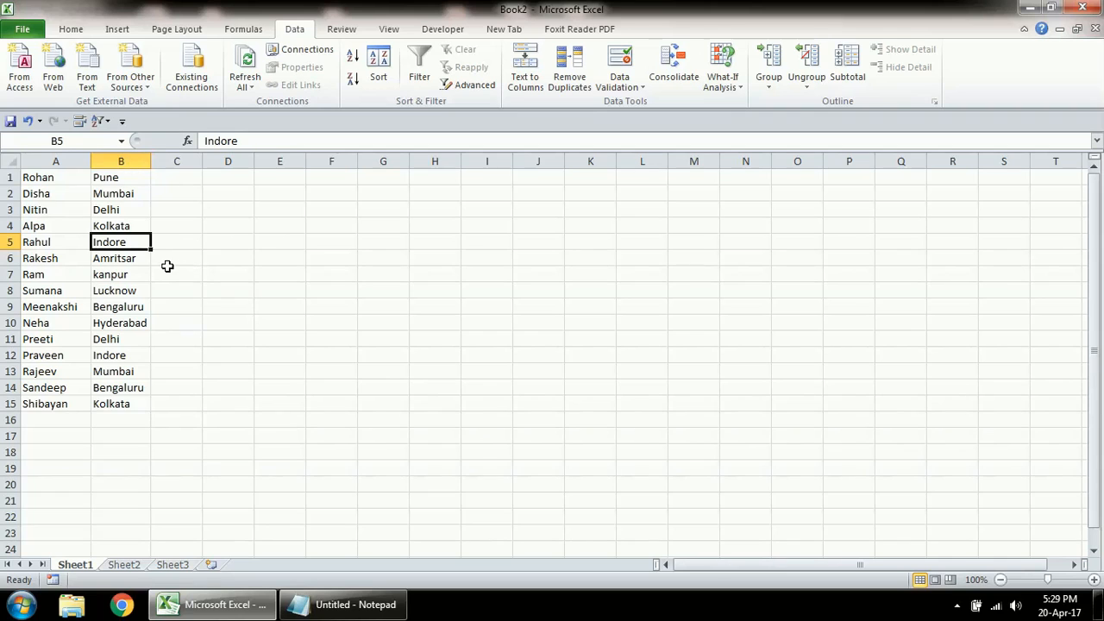
Step: Copy the city names in B1:B15 into column G starting at G1
left_click(126, 176)
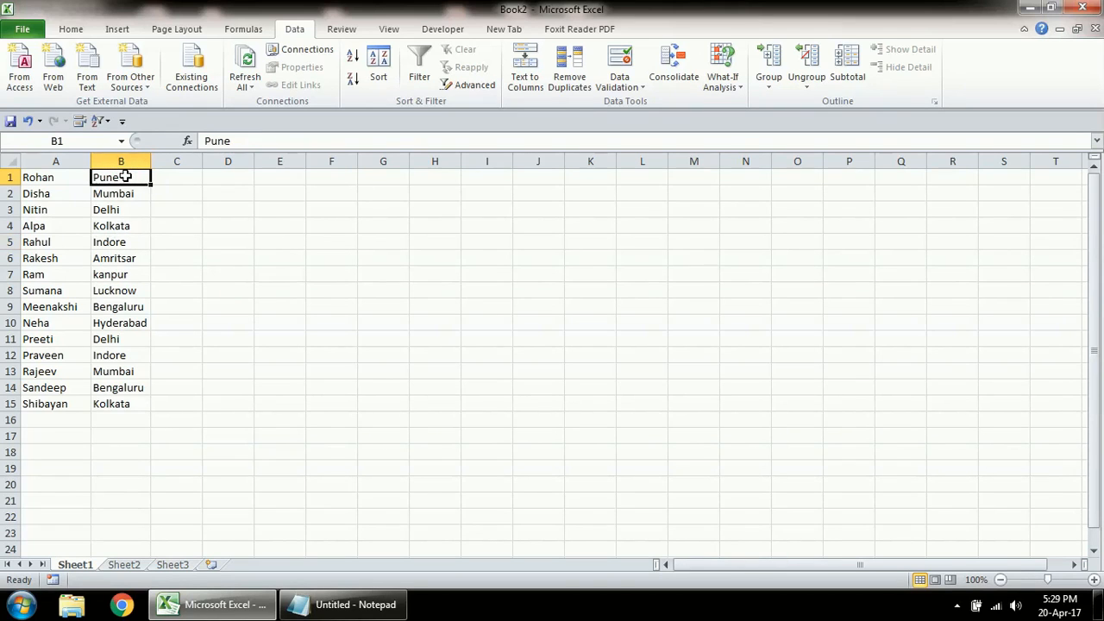
key("ctrl+shift+Down")
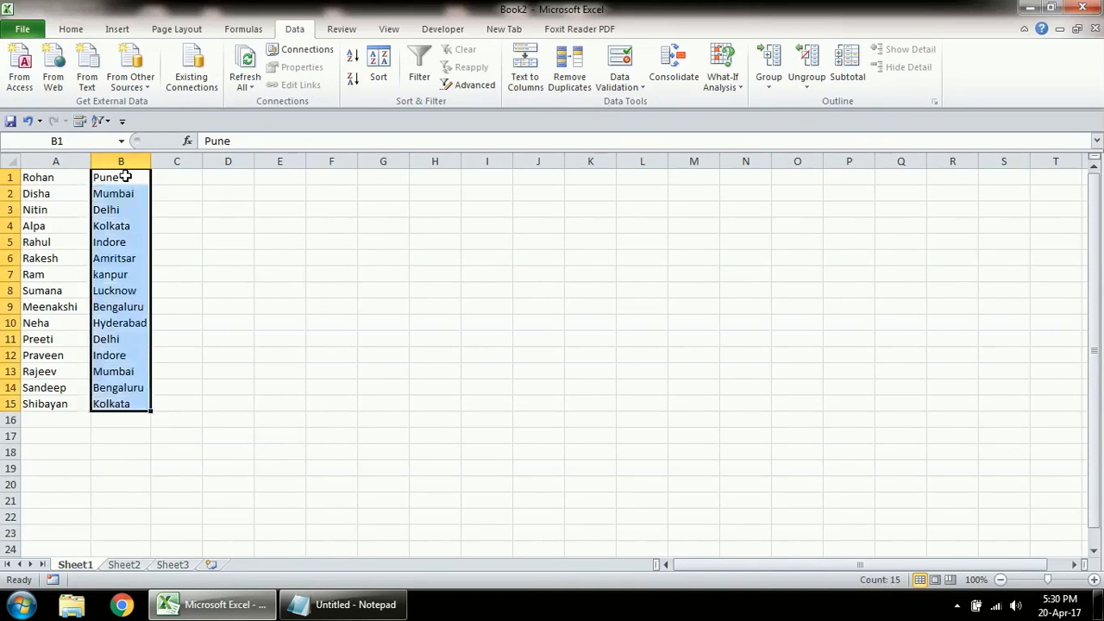
left_click(71, 29)
left_click(62, 66)
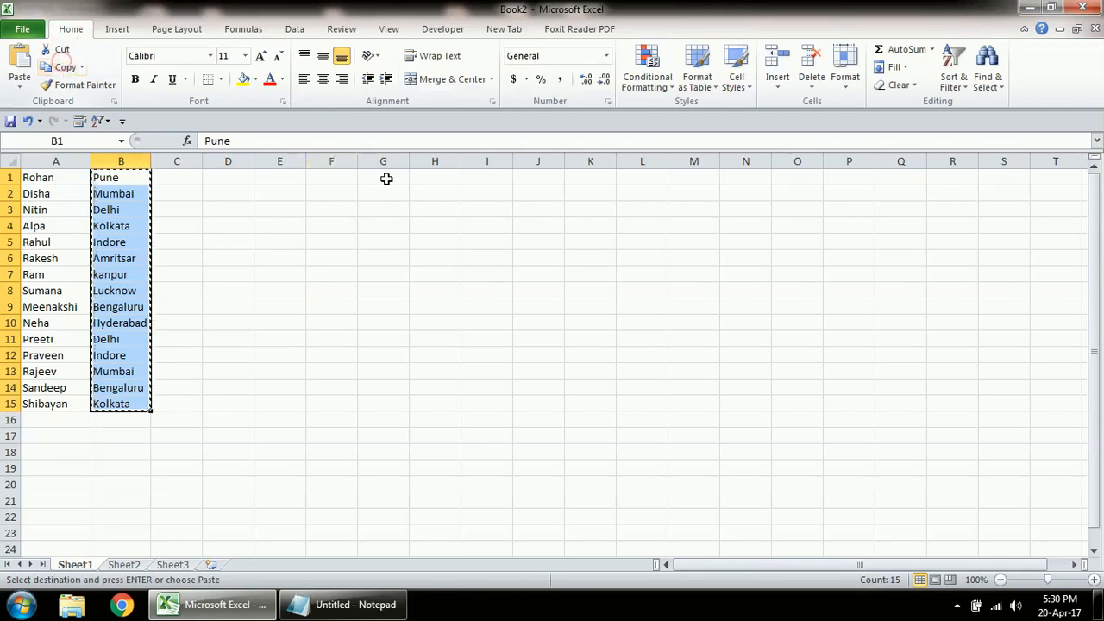
left_click(388, 178)
key("ctrl+v")
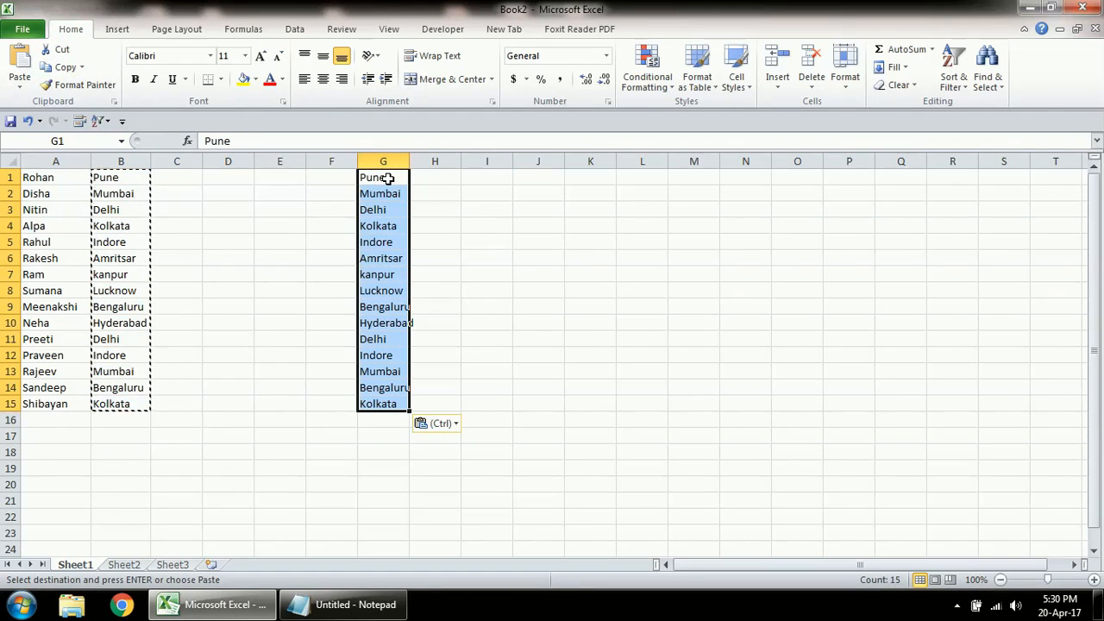
Step: Remove duplicate values from the copied cities in G1:G15, then clear those cells
double_click(409, 162)
left_click(409, 259)
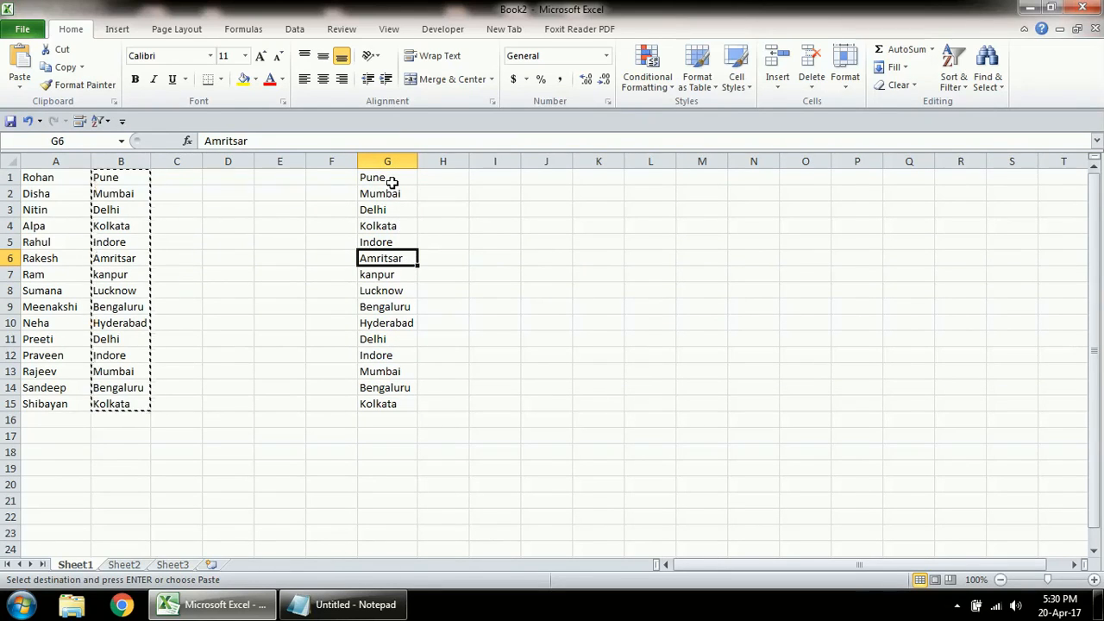
left_click_drag(392, 182, 394, 400)
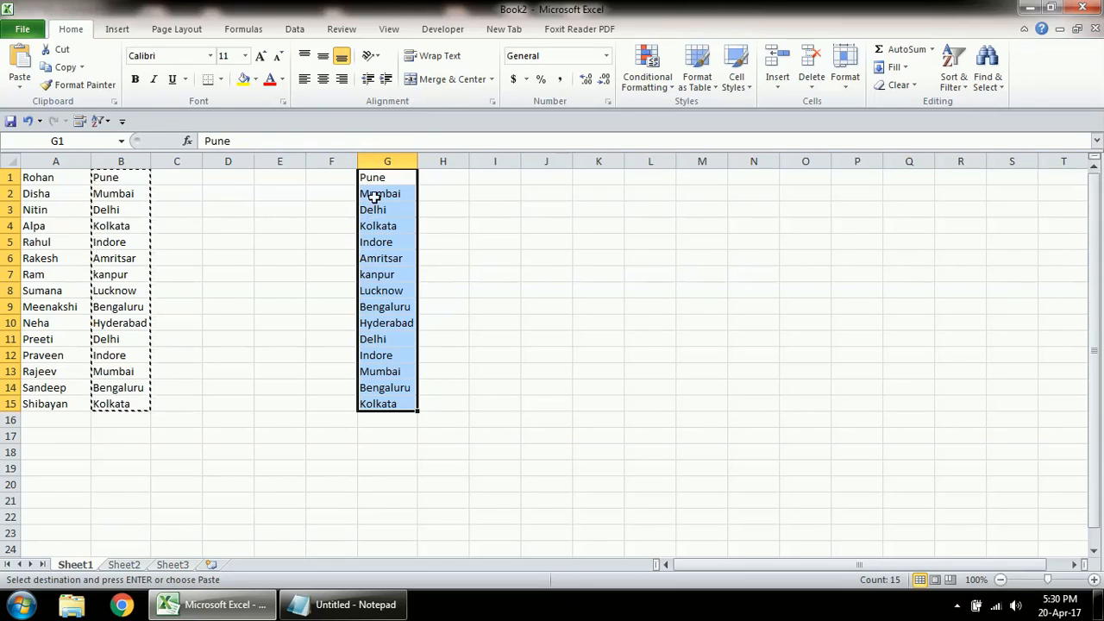
left_click(294, 30)
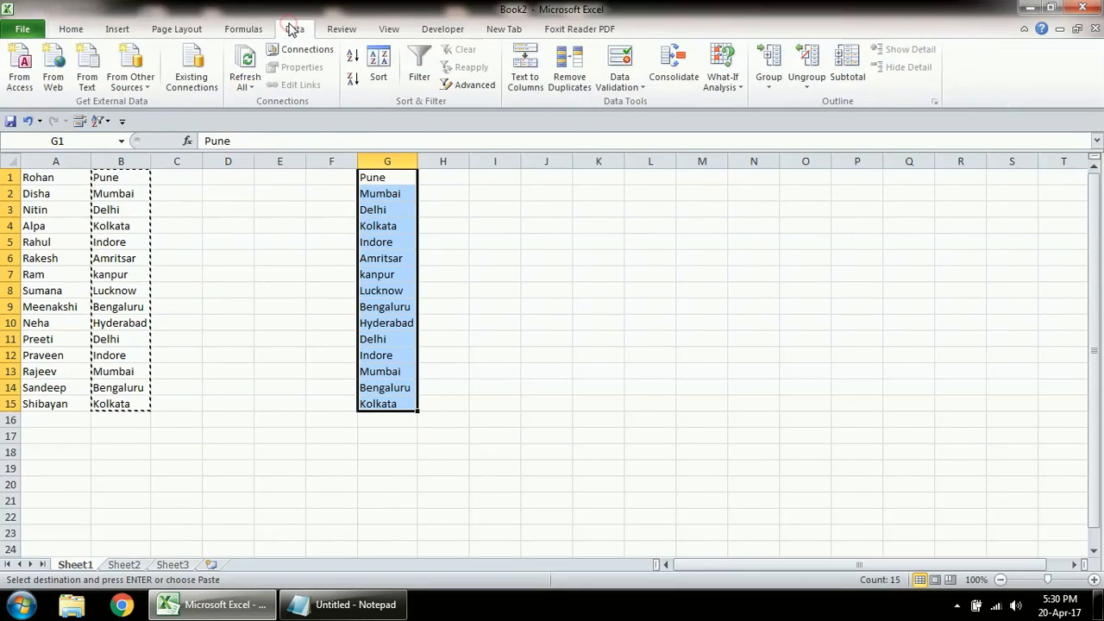
left_click(565, 84)
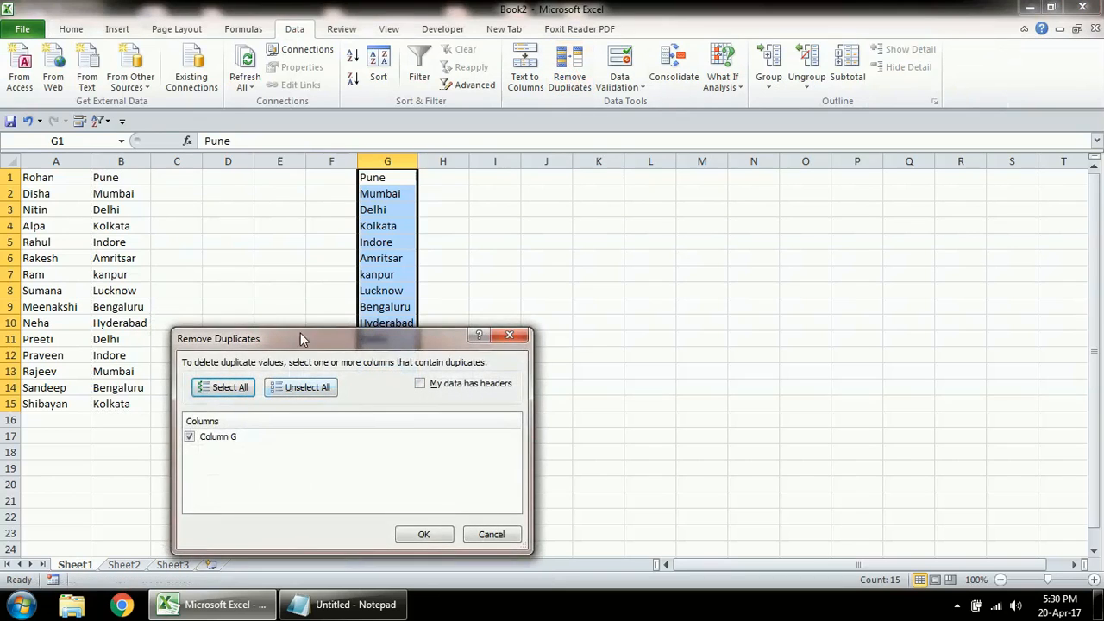
left_click_drag(318, 338, 706, 252)
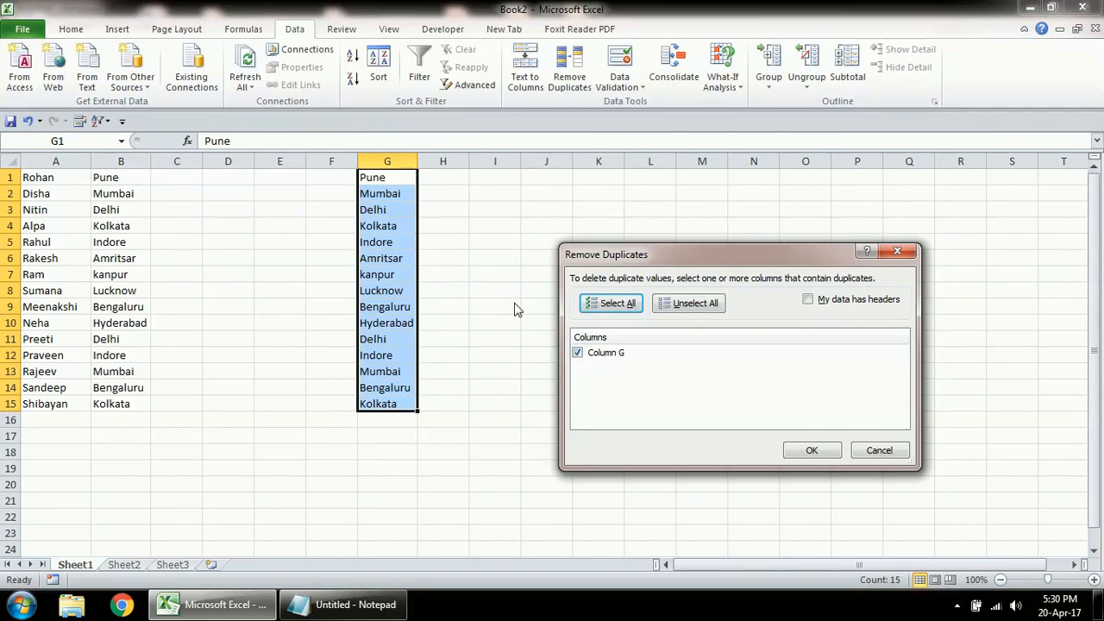
left_click(804, 454)
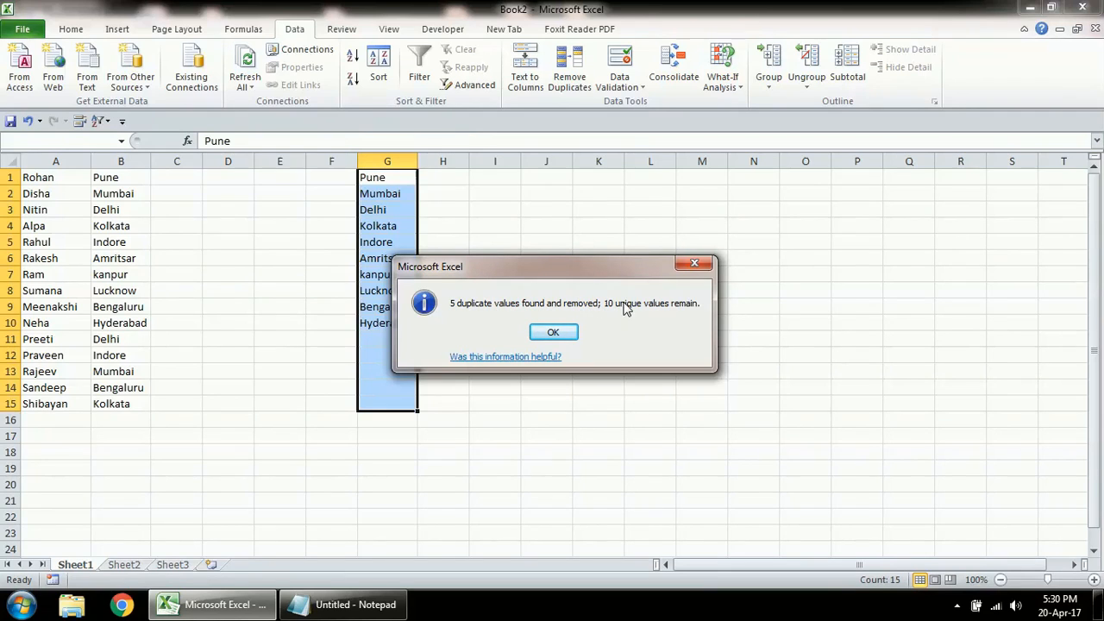
left_click(557, 333)
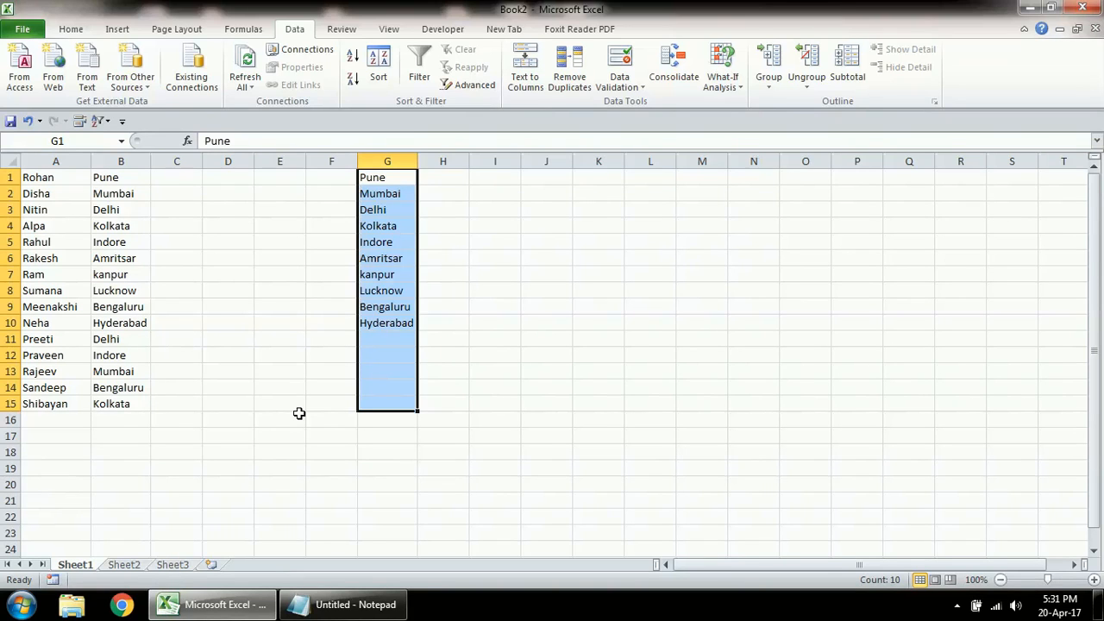
key("Delete")
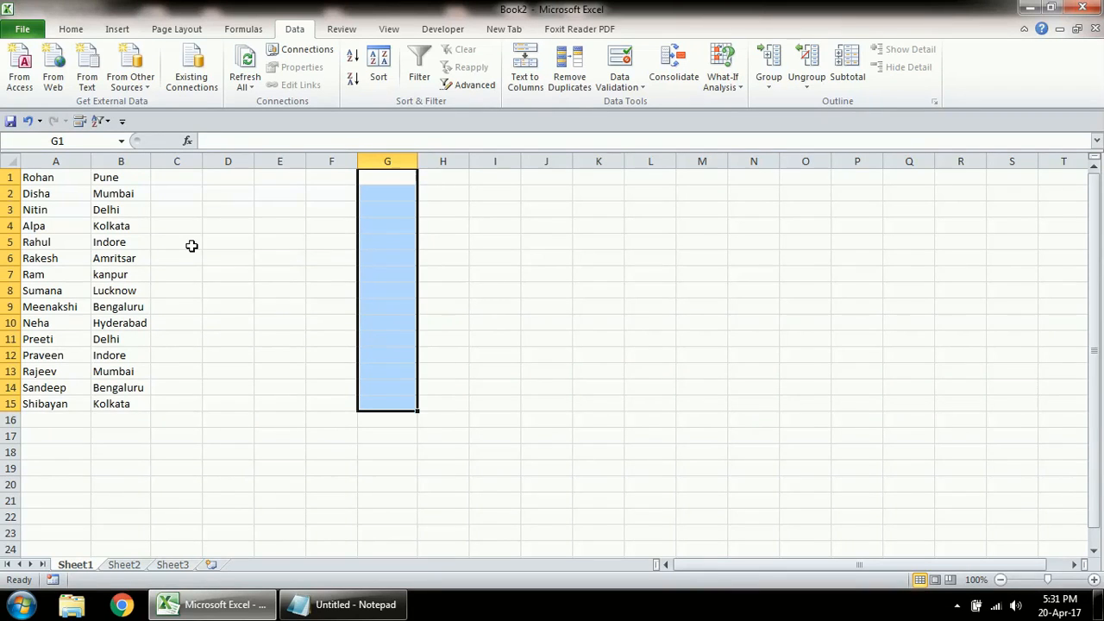
Step: Insert a new blank row above the data at row 1
left_click(171, 182)
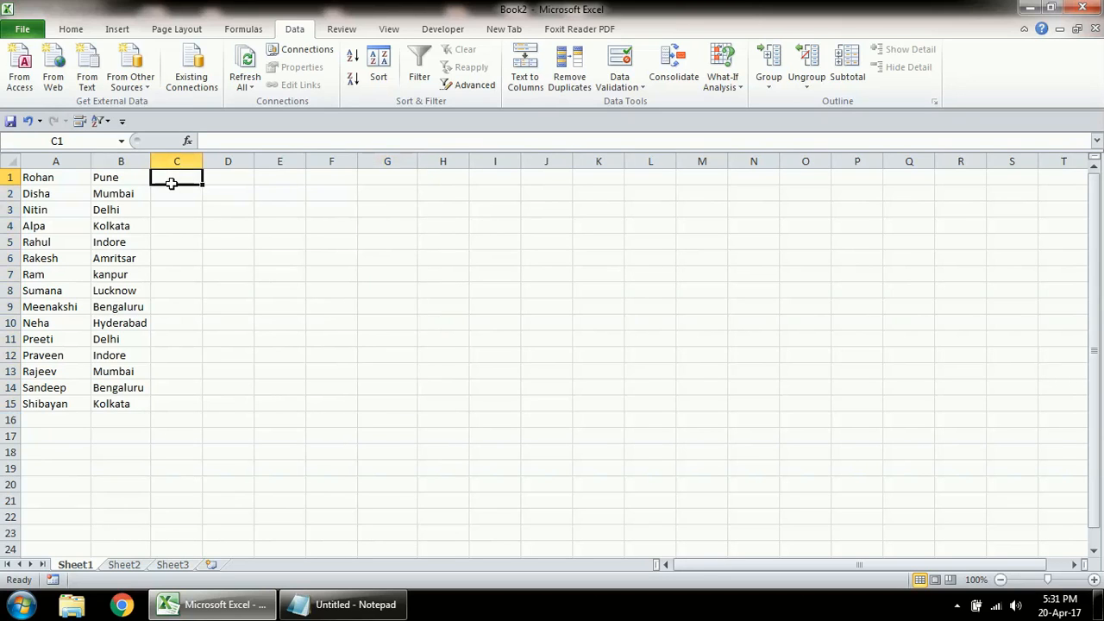
key("alt+i")
key("r")
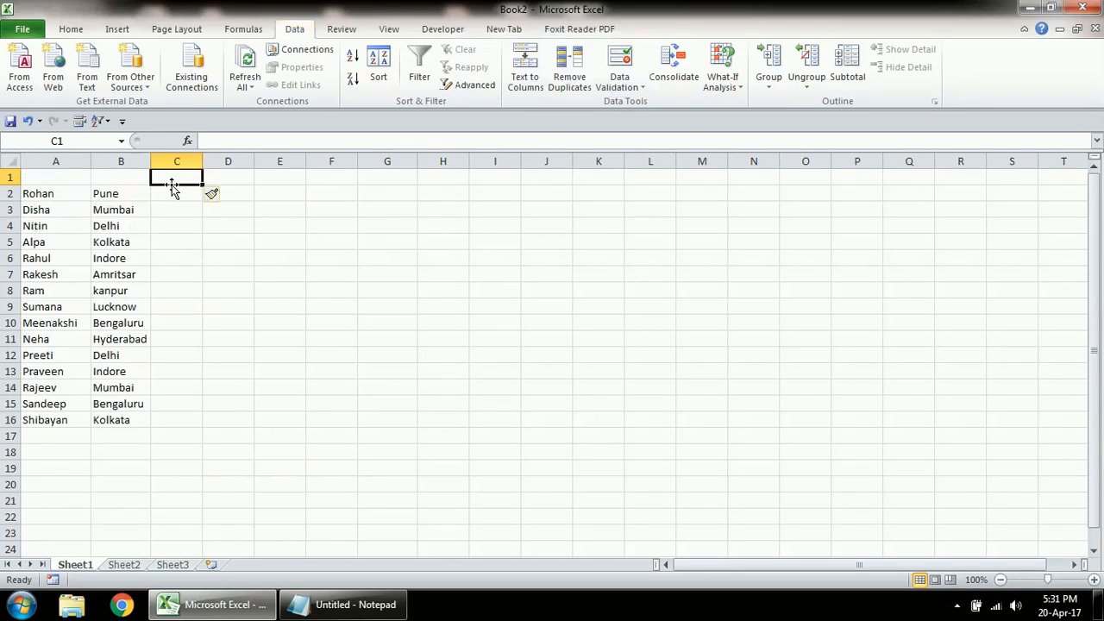
Step: Enter the headers Name in A1 and City Name in B1
key("Home")
key("Caps_Lock")
type("N")
key("Caps_Lock")
type("amr")
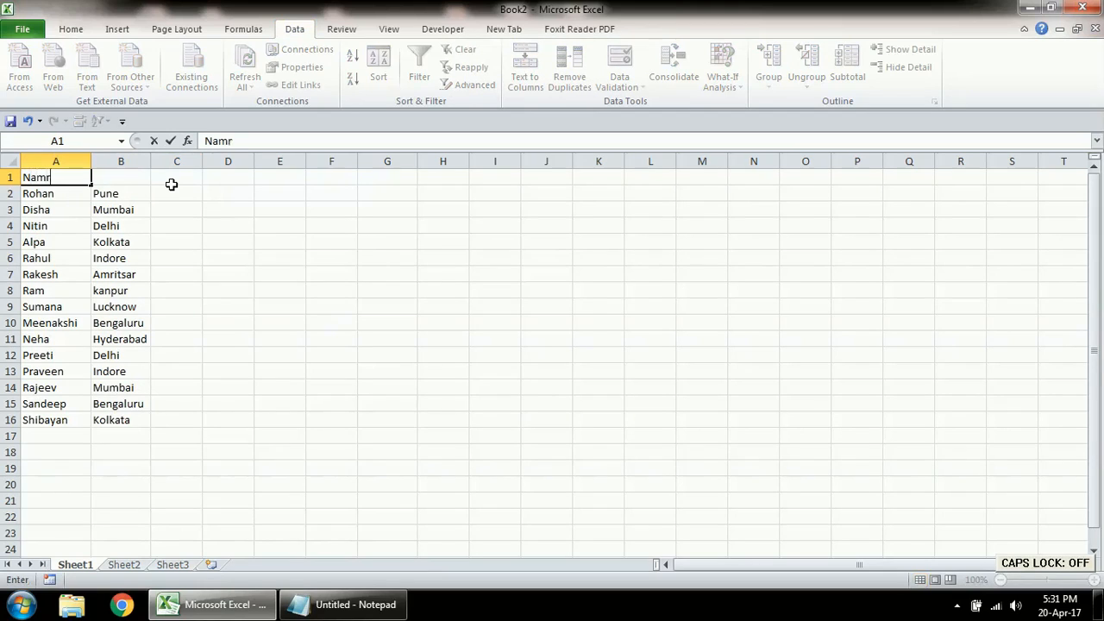
type("e")
key("Return")
key("Right")
key("Up")
key("Caps_Lock")
type("C")
key("Caps_Lock")
type("ity")
key("Caps_Lock")
type("N")
key("Caps_Lock")
type("ame")
key("Return")
Step: Enter the header State Name in C1 and widen column C to fit it
key("Right")
key("Up")
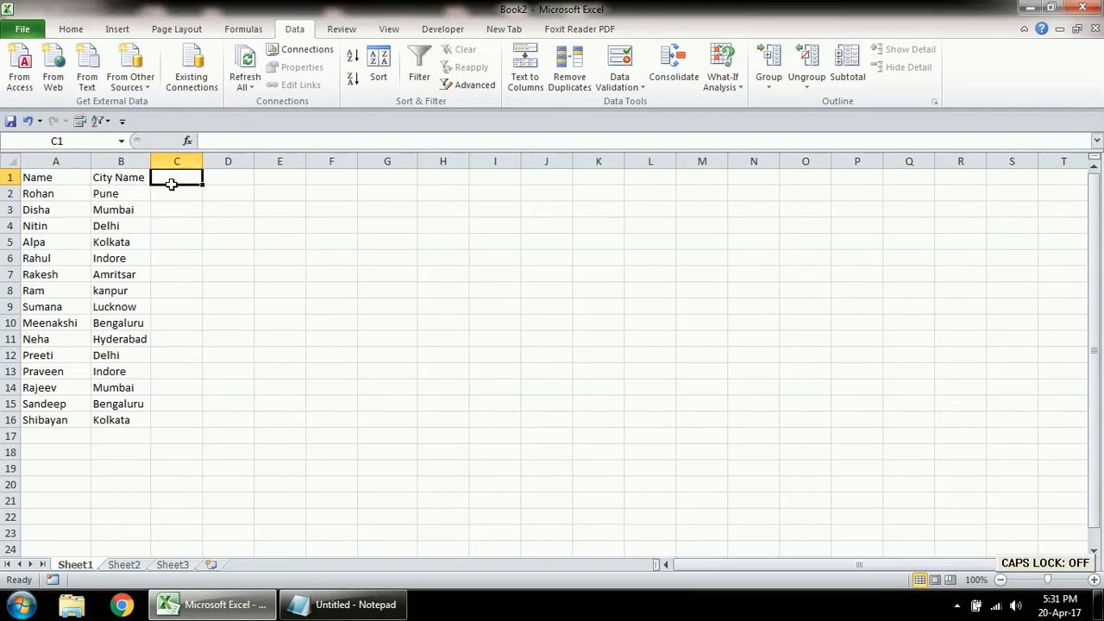
key("Caps_Lock")
type("S")
key("Caps_Lock")
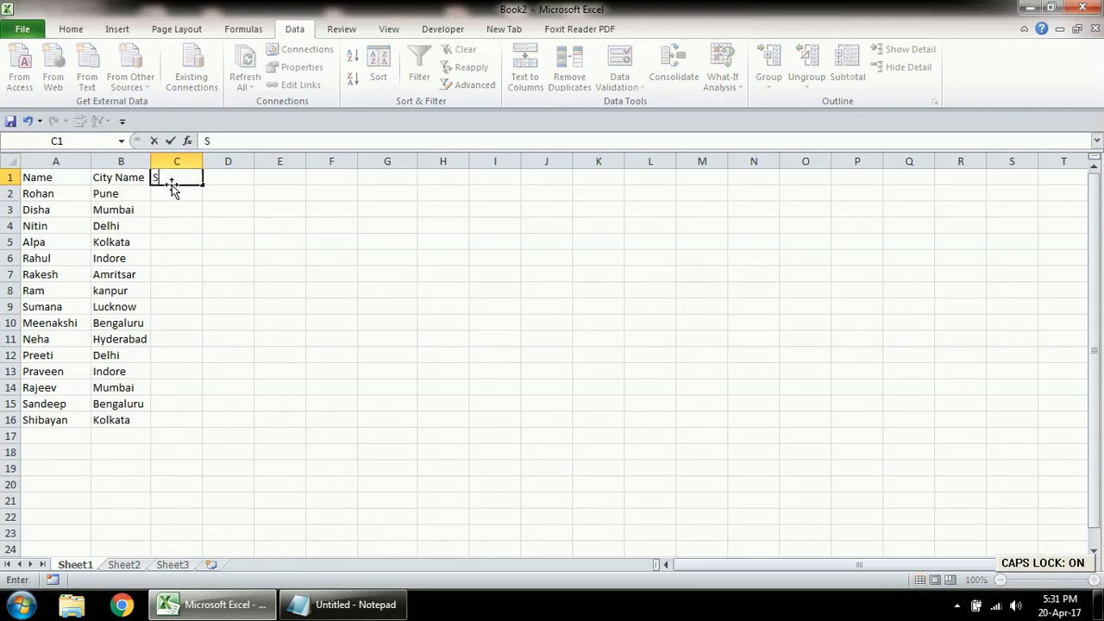
type("tate")
key("Caps_Lock")
type("N")
Step: Enter the header Code in D1
key("Caps_Lock")
type("ame")
key("Return")
double_click(202, 161)
left_click(238, 177)
key("Caps_Lock")
type("C")
key("Caps_Lock")
type("ode")
key("Return")
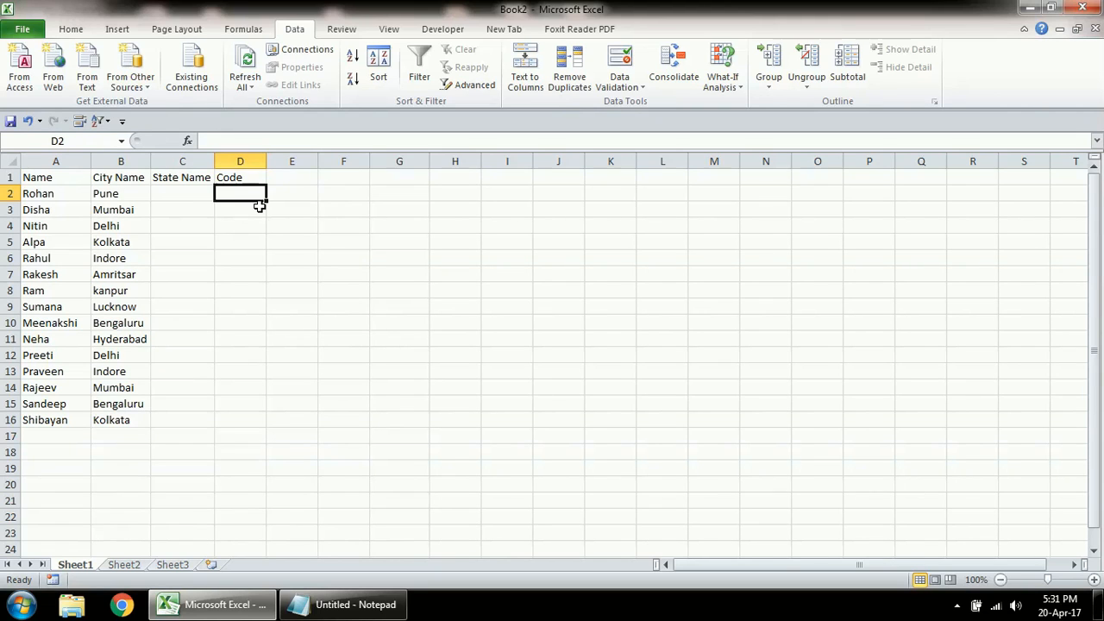
Step: Restrict D2:D16 with data validation to whole numbers between 1000 and 9999
left_click_drag(248, 194, 253, 417)
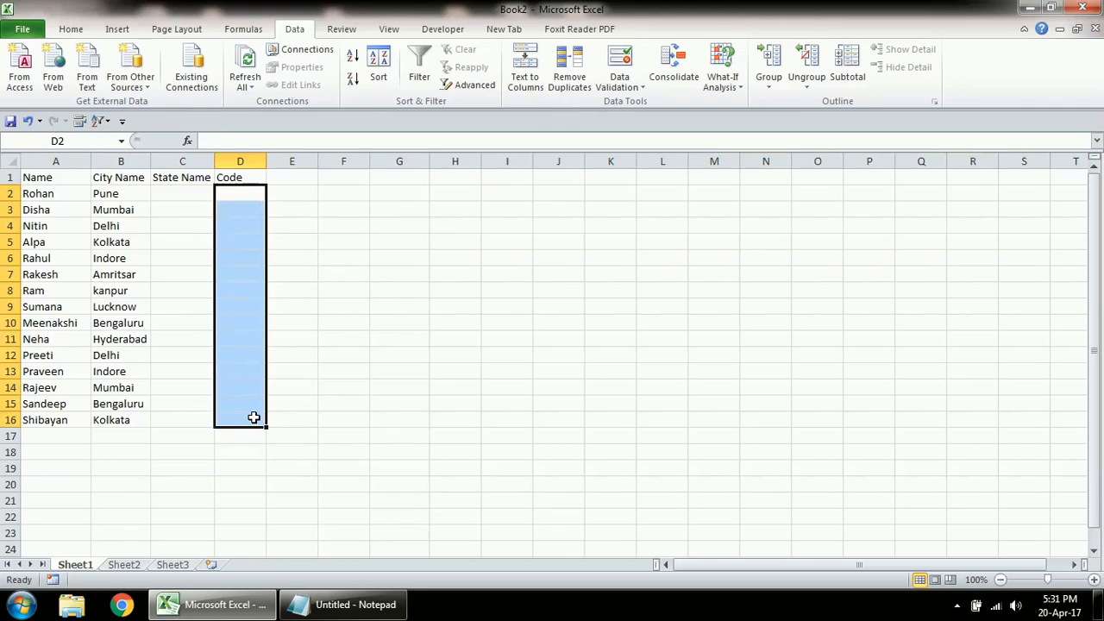
left_click(622, 64)
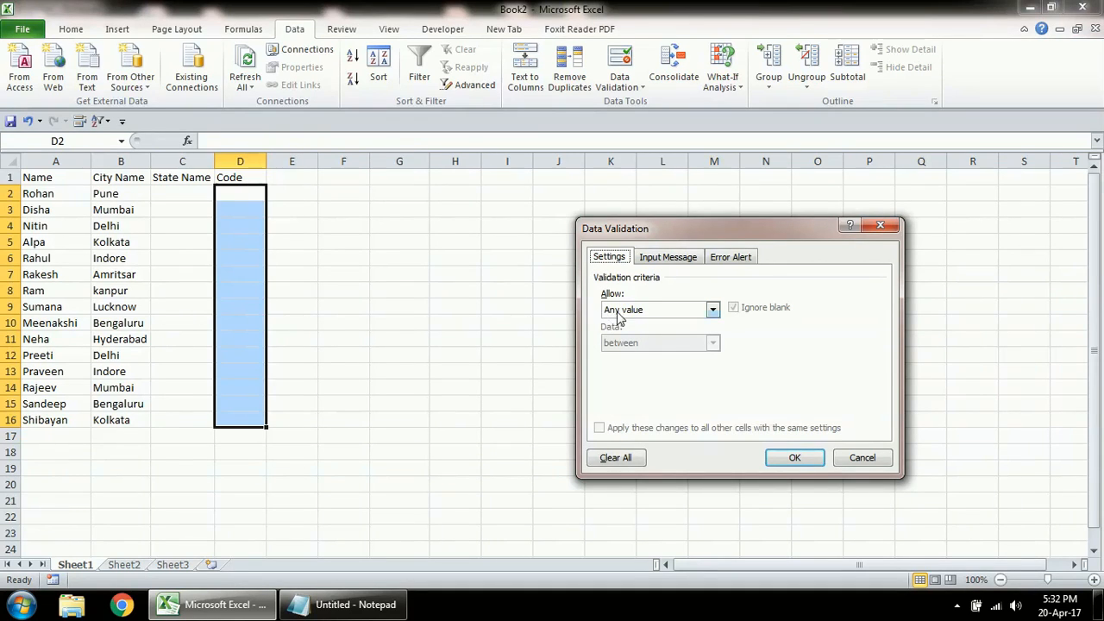
left_click(632, 311)
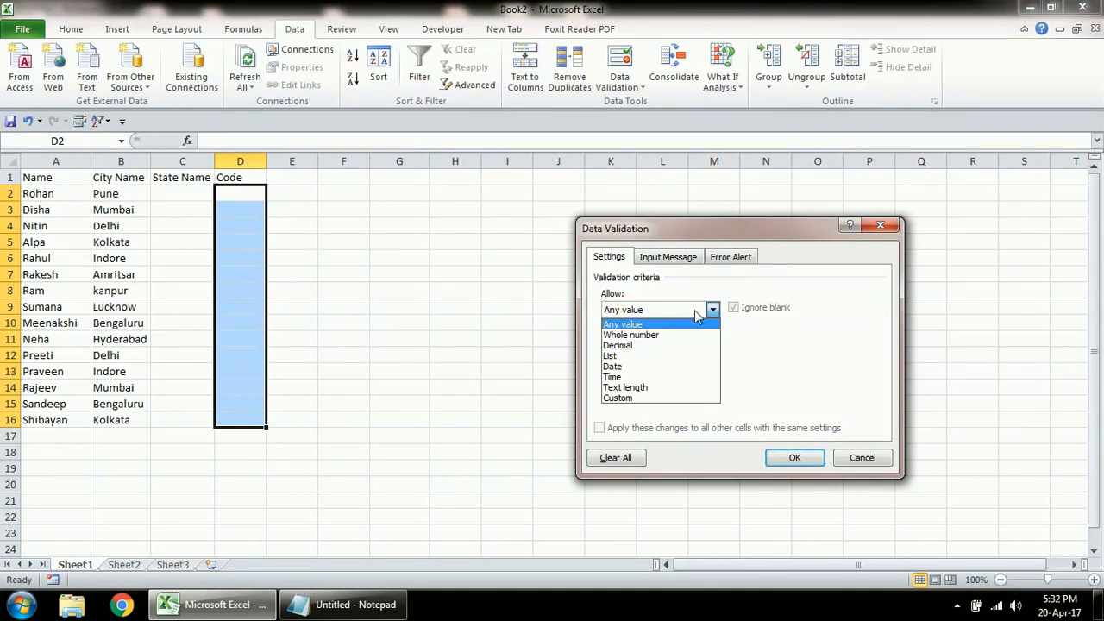
left_click(632, 336)
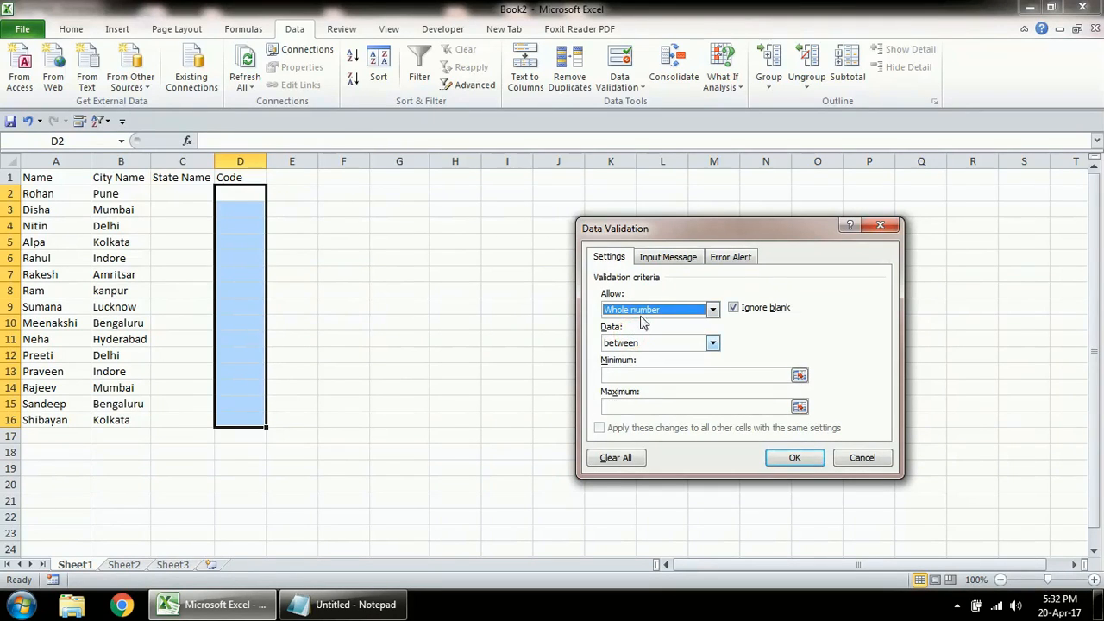
left_click(623, 374)
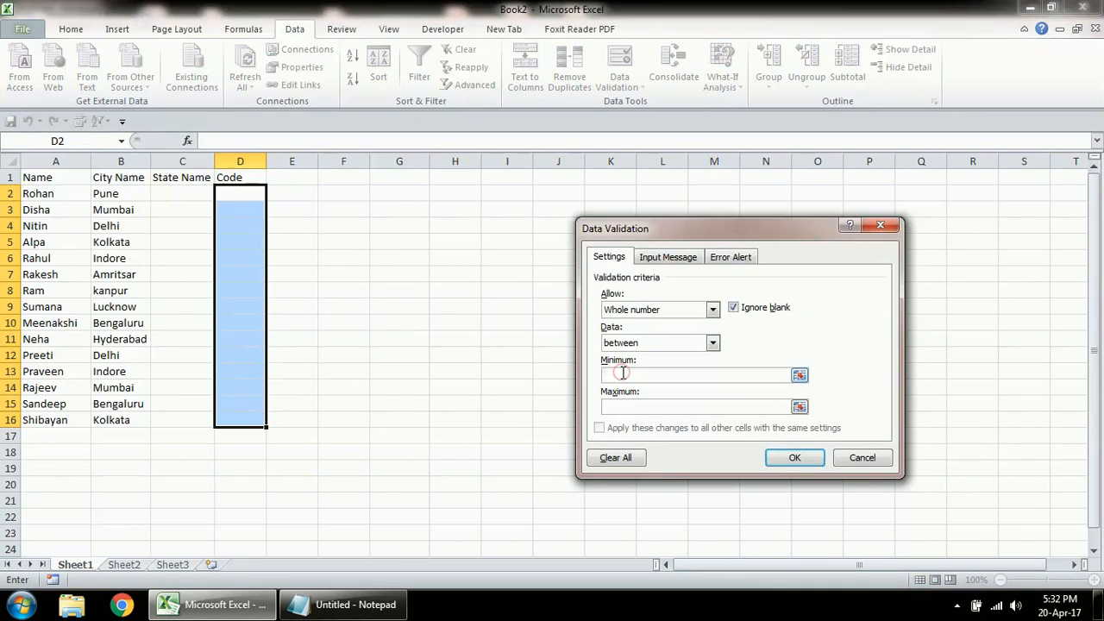
type("1000")
left_click(623, 406)
type("9999")
left_click(794, 458)
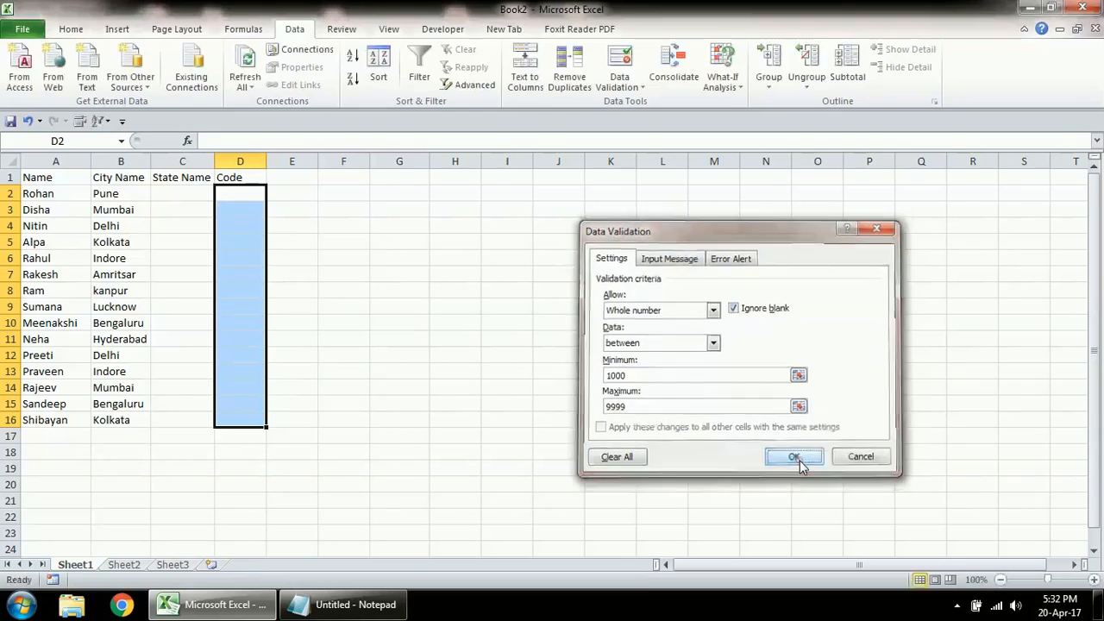
left_click(242, 193)
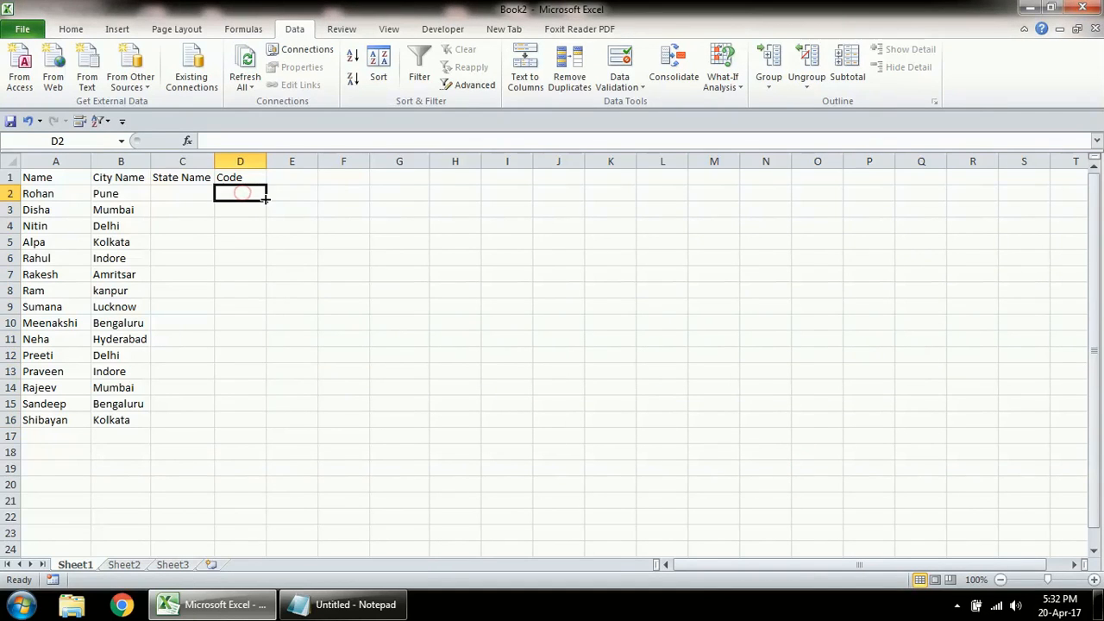
Step: Enter the code 1298 in D2
type("1298")
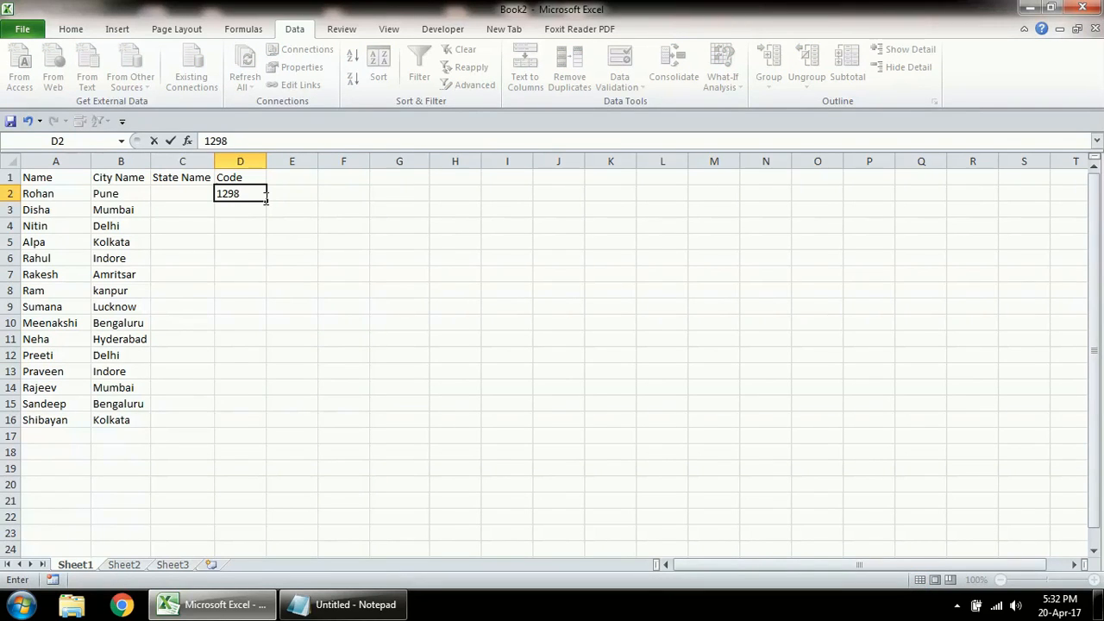
key("Return")
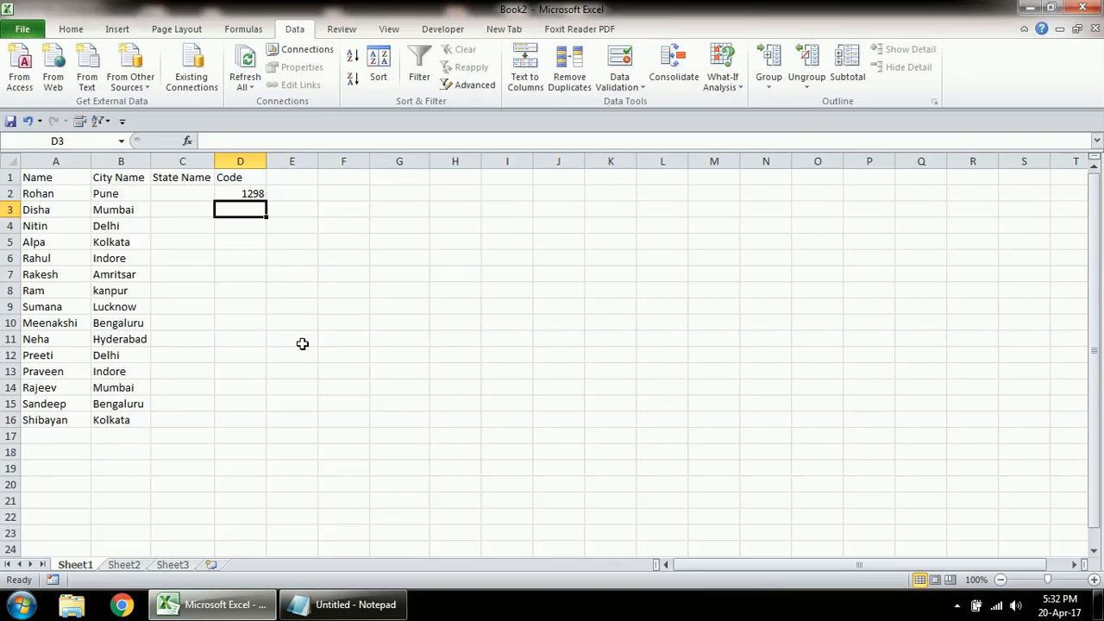
Step: Try to enter the five-digit code 17495 in D3 and cancel the entry
type("1")
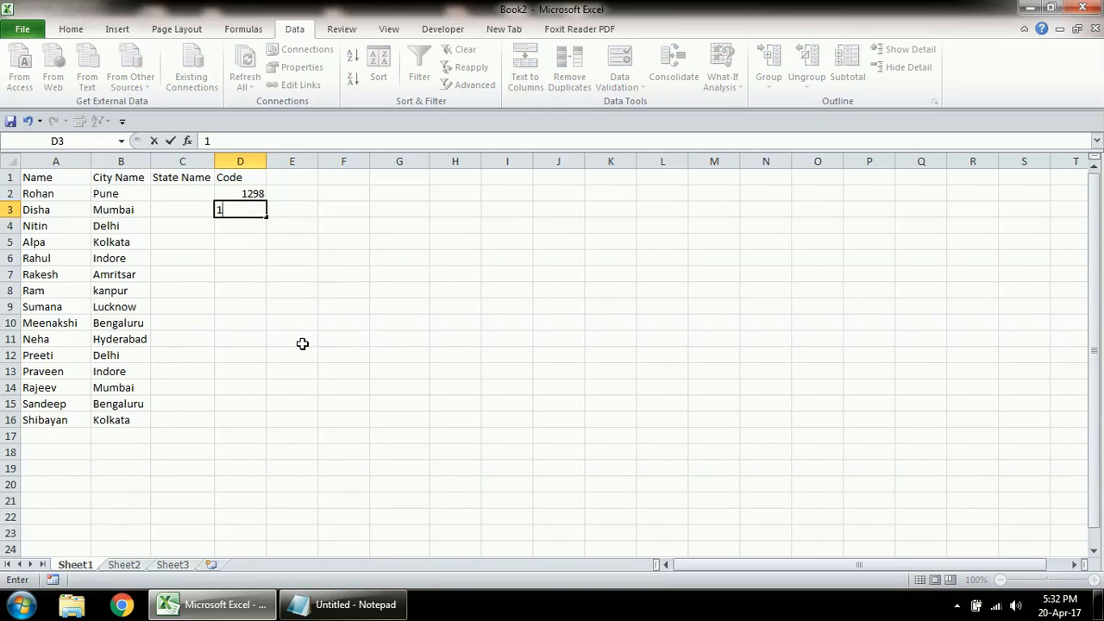
type("7495")
key("Return")
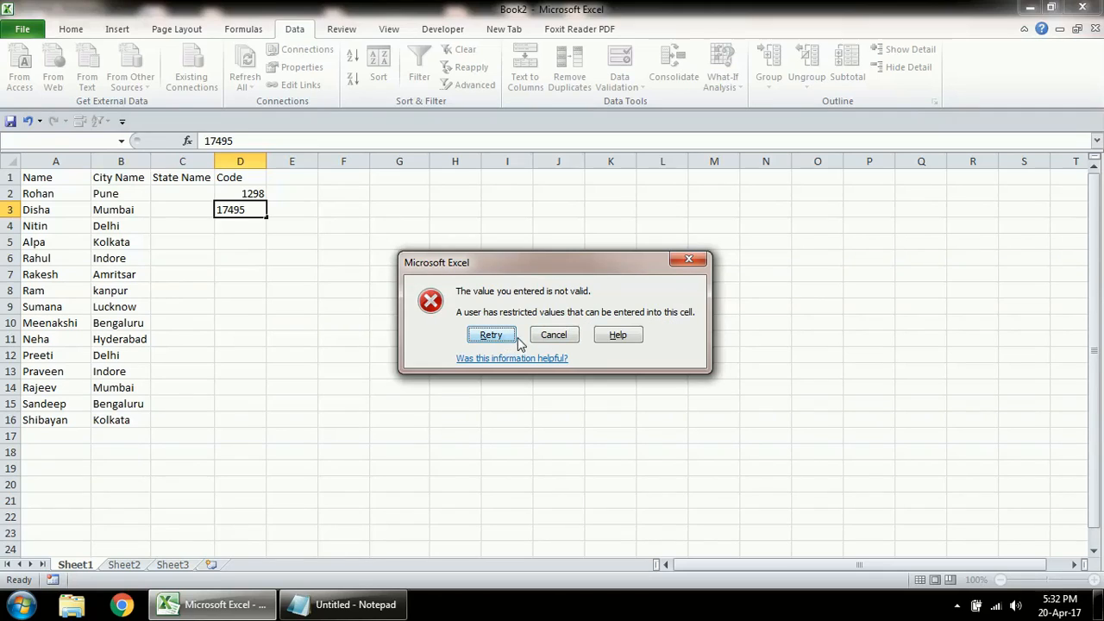
left_click(552, 340)
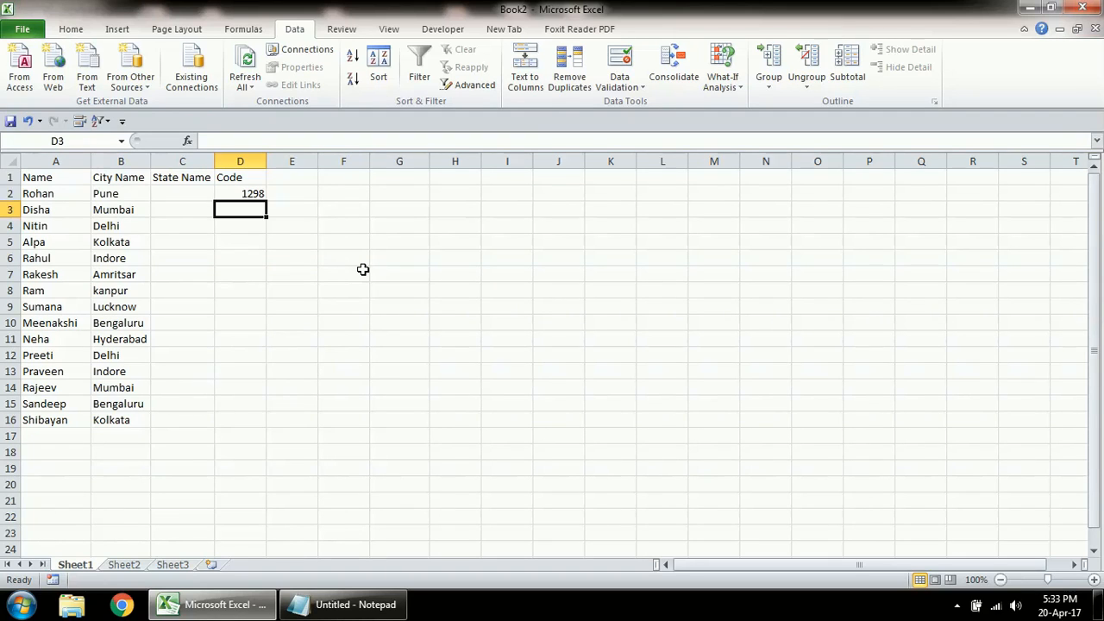
Step: Enter the codes 9544, 3566, 2336 and 9060 in D3 through D6
type("9544")
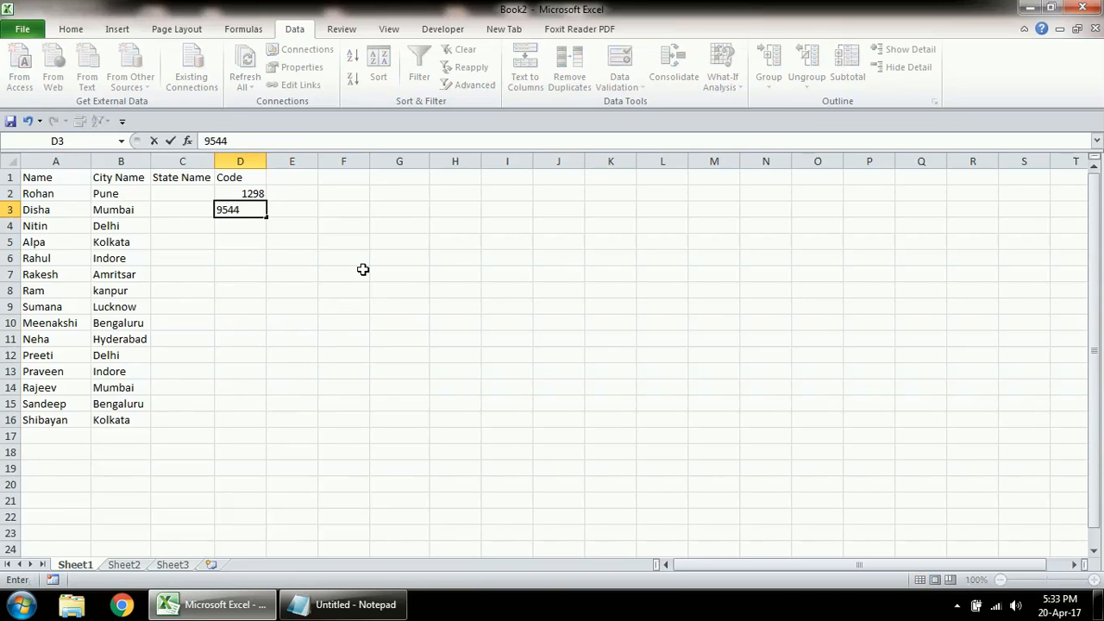
key("Return")
type("3566")
key("Return")
type("2336")
key("Return")
type("0")
key("BackSpace")
type("9060")
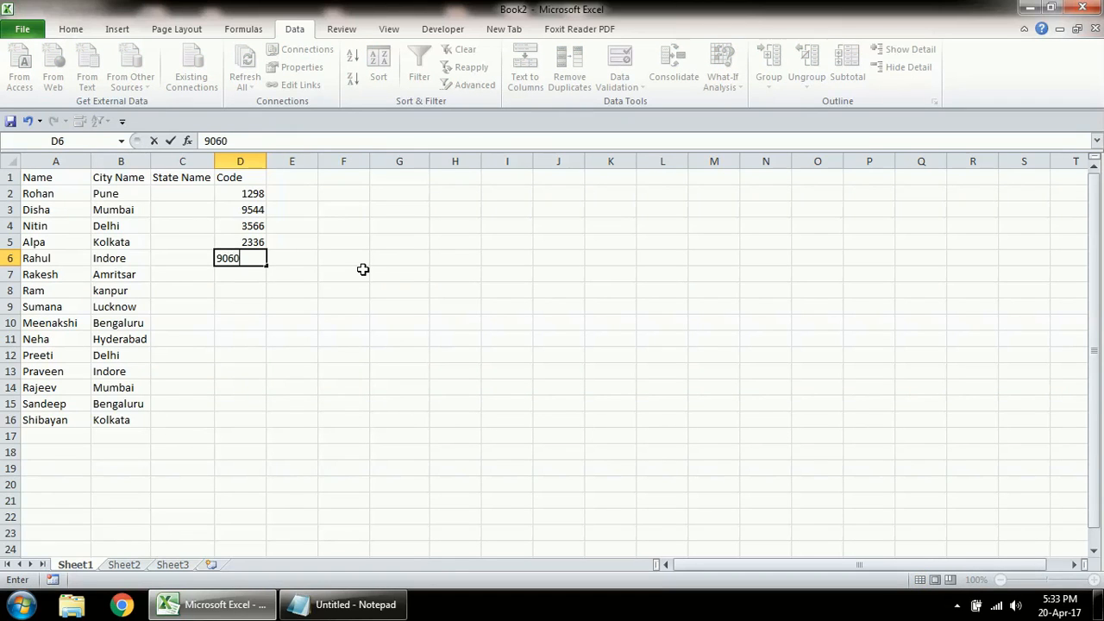
key("Return")
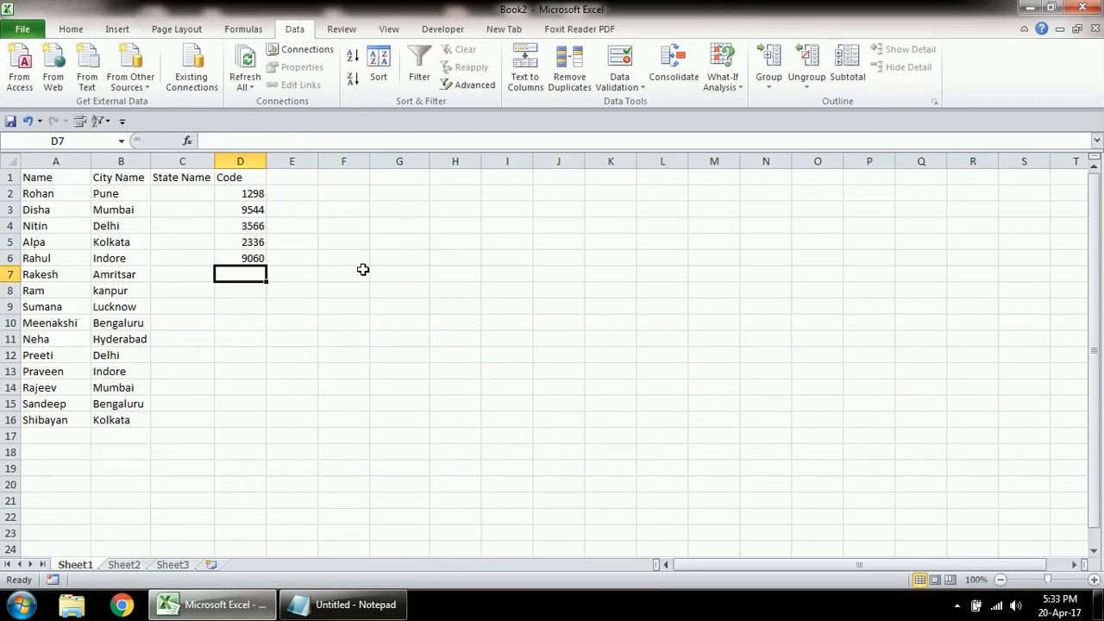
Step: Enter the codes 6030, 3444 and 6555 in D7 through D9
type("6030")
key("Return")
type("3444")
key("Return")
type("6555")
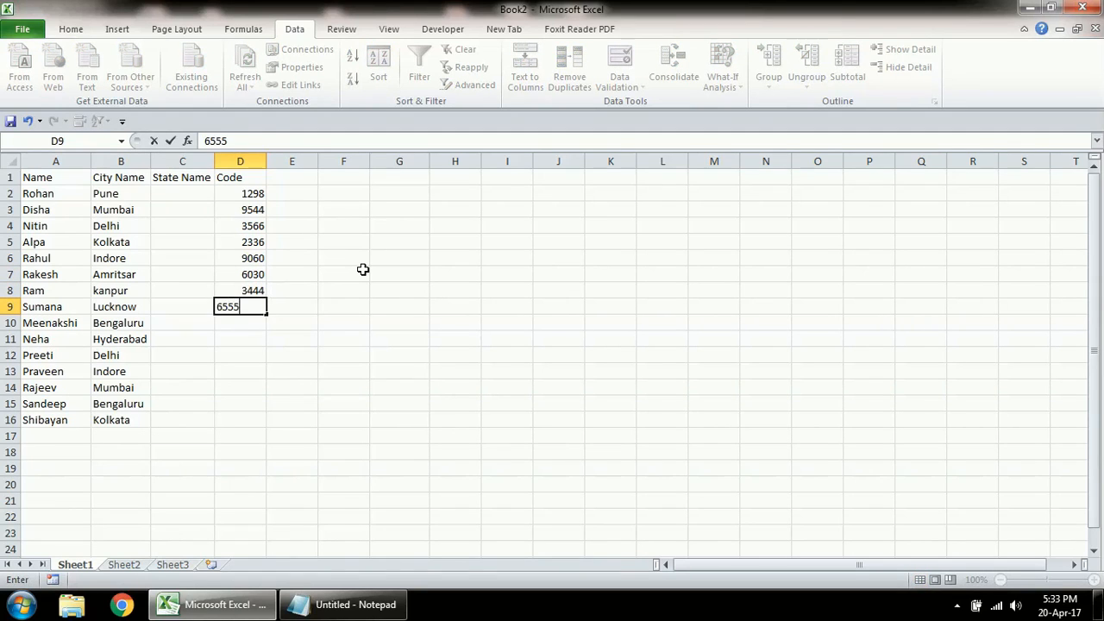
key("Return")
Step: Try 32333 in D10, then retry and correct the entry to 3233
type("32333")
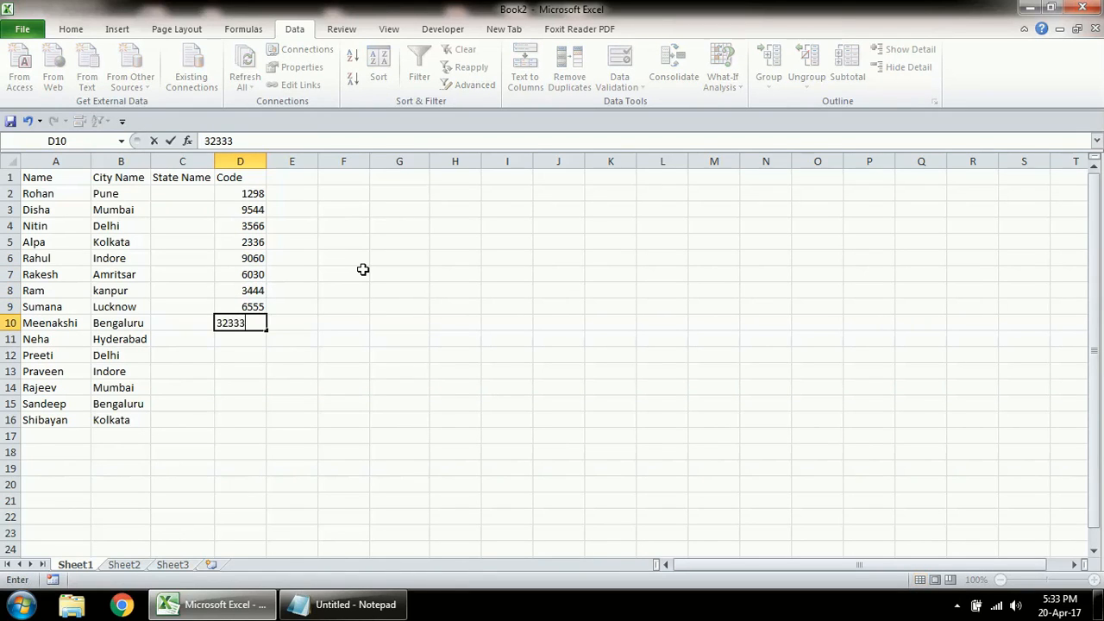
key("Return")
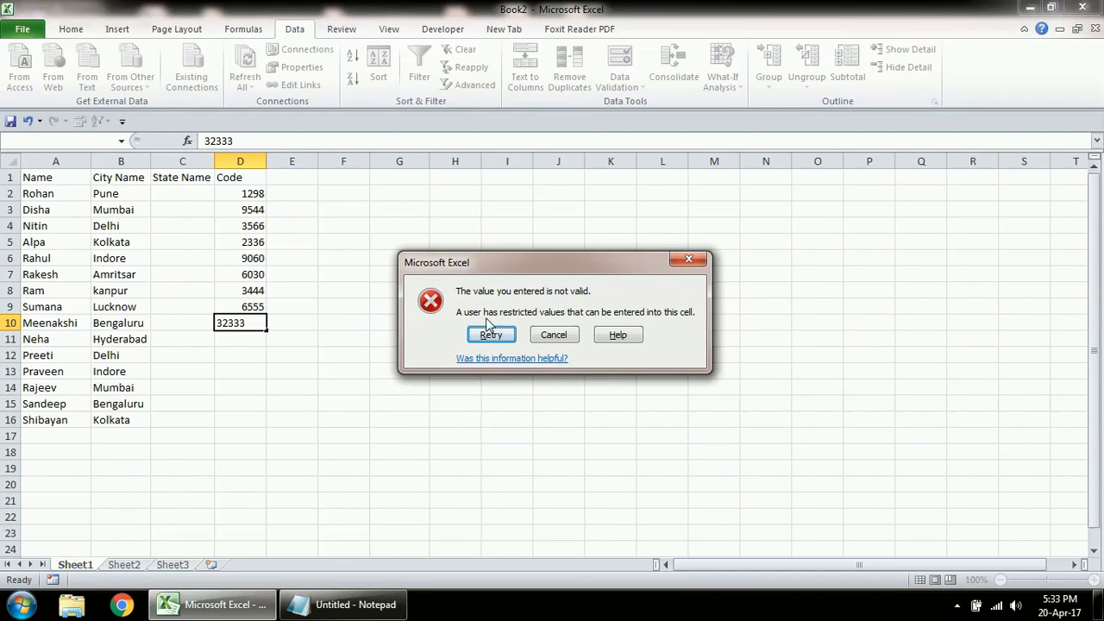
left_click(490, 335)
key("End")
key("BackSpace")
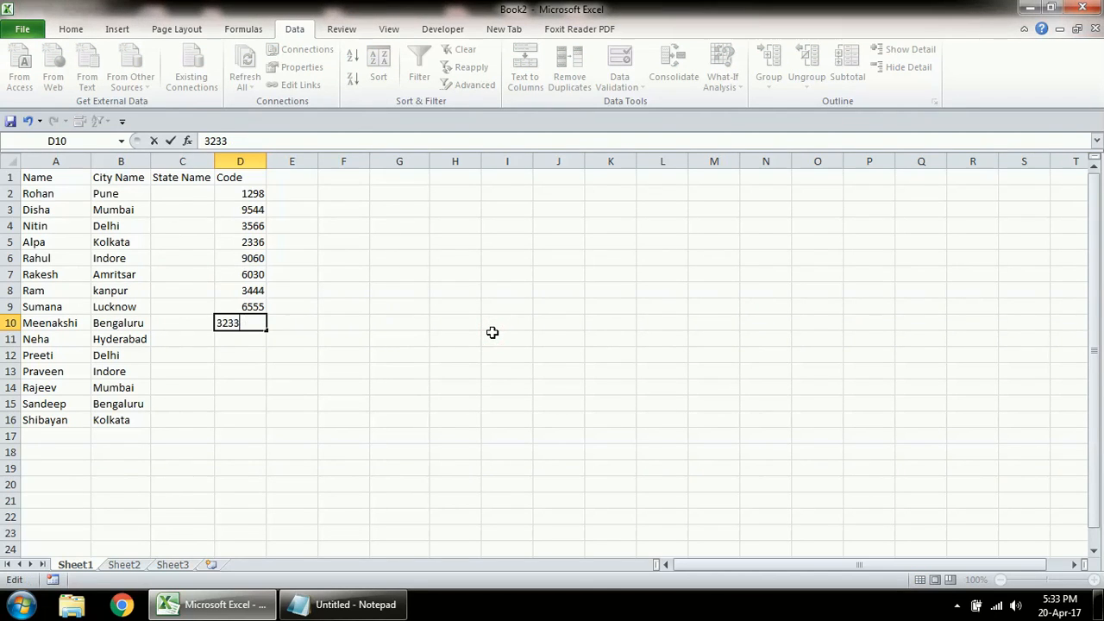
key("Return")
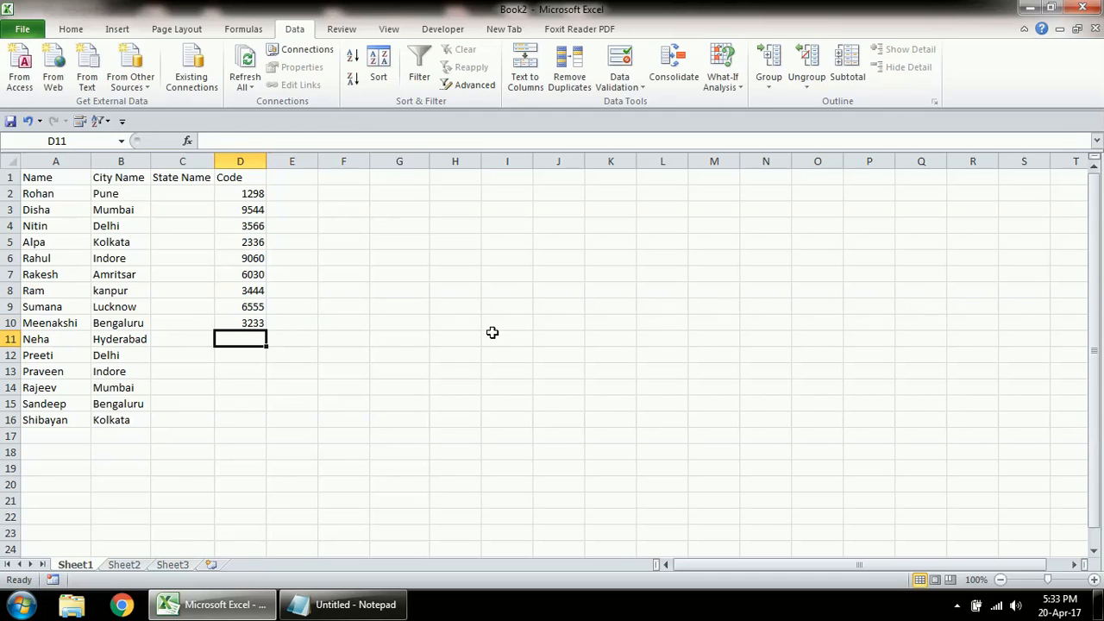
Step: Enter the codes 1054 in D11 and 3454 in D12
type("1054")
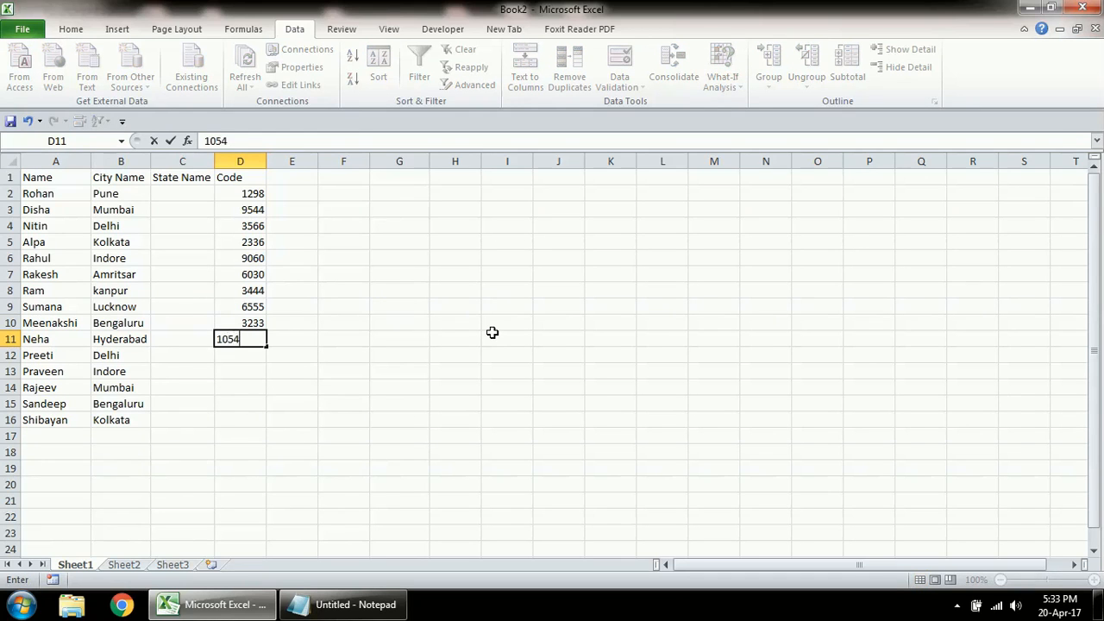
key("Return")
type("3454")
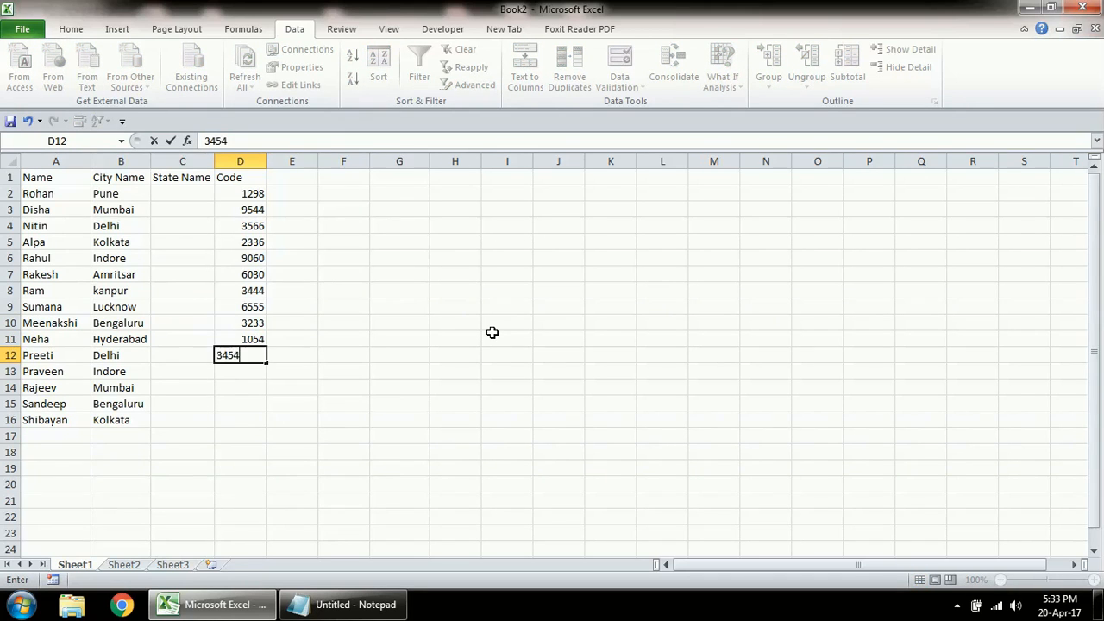
key("Return")
Step: Try 9955r in D13, then retry and correct the entry to 9955
type("9955r")
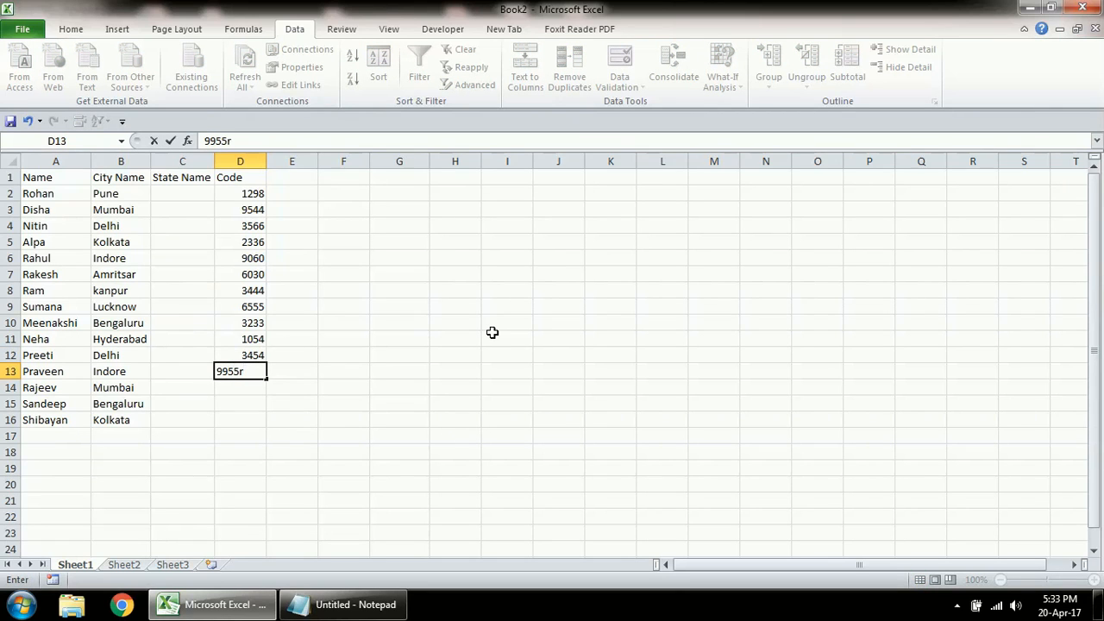
key("Return")
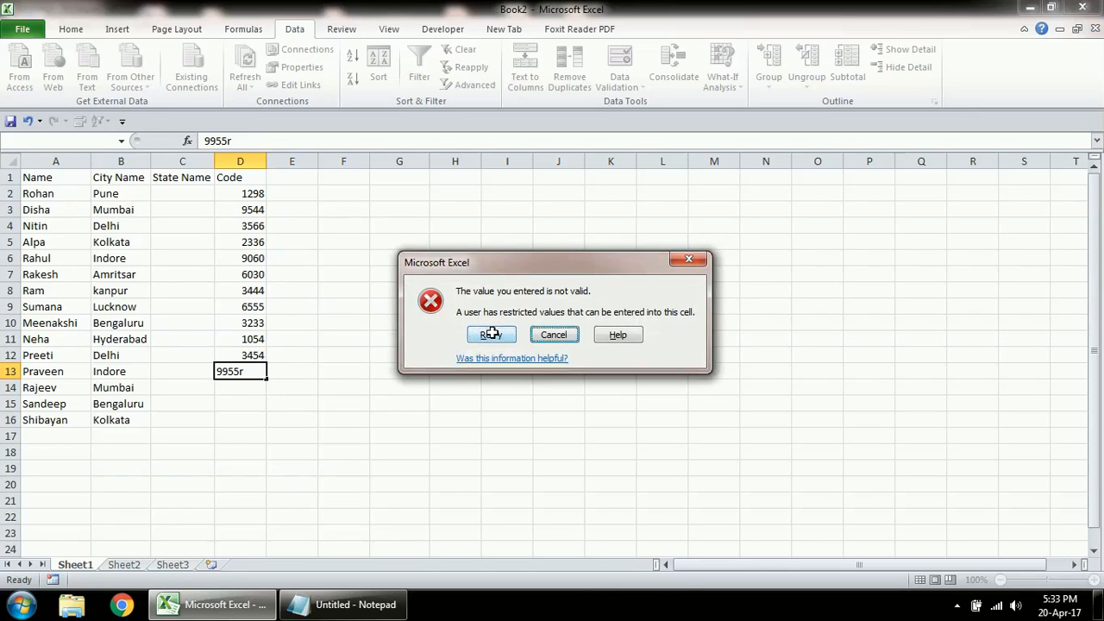
left_click(492, 334)
key("End")
key("BackSpace")
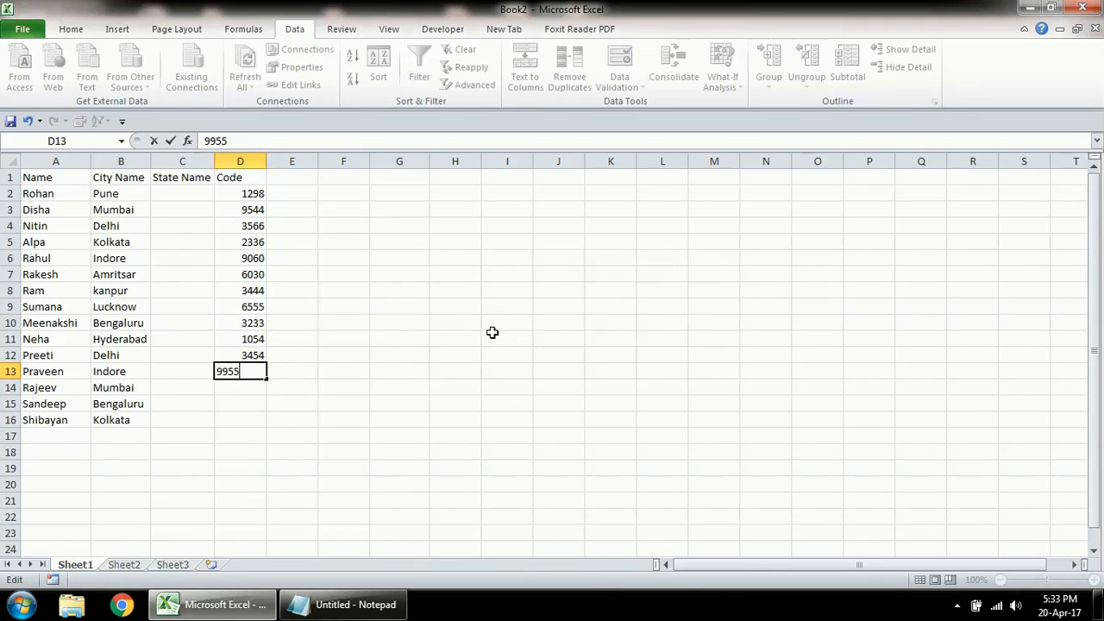
key("Return")
Step: Enter the codes 5333, 6755 and 3467 in D14 through D16
type("5333")
key("Up")
key("Down")
key("Down")
type("6755")
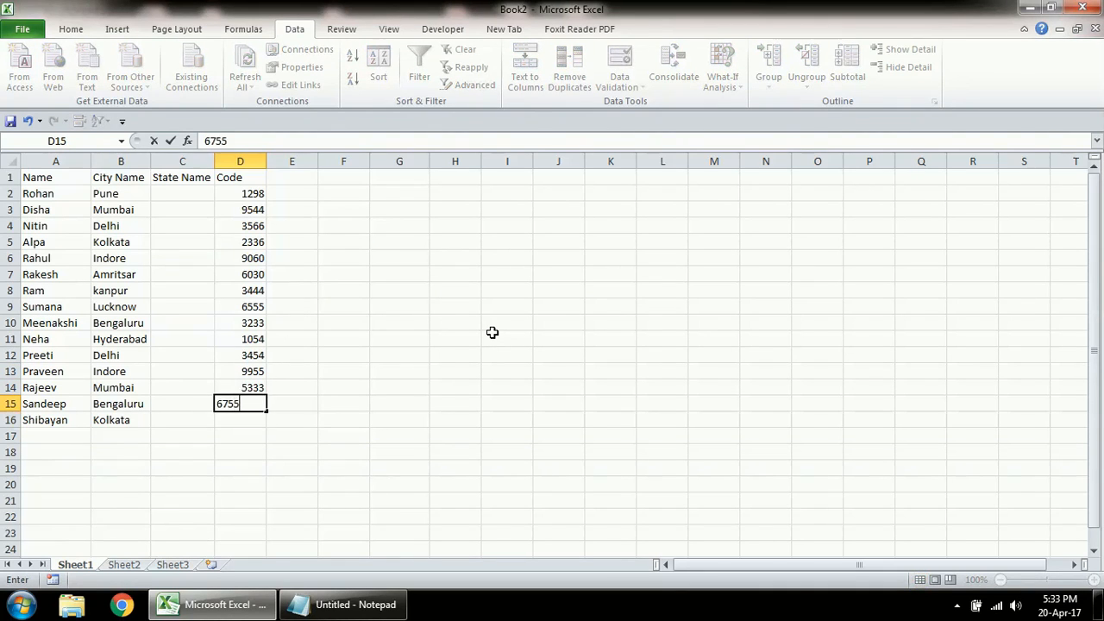
key("Return")
type("3467")
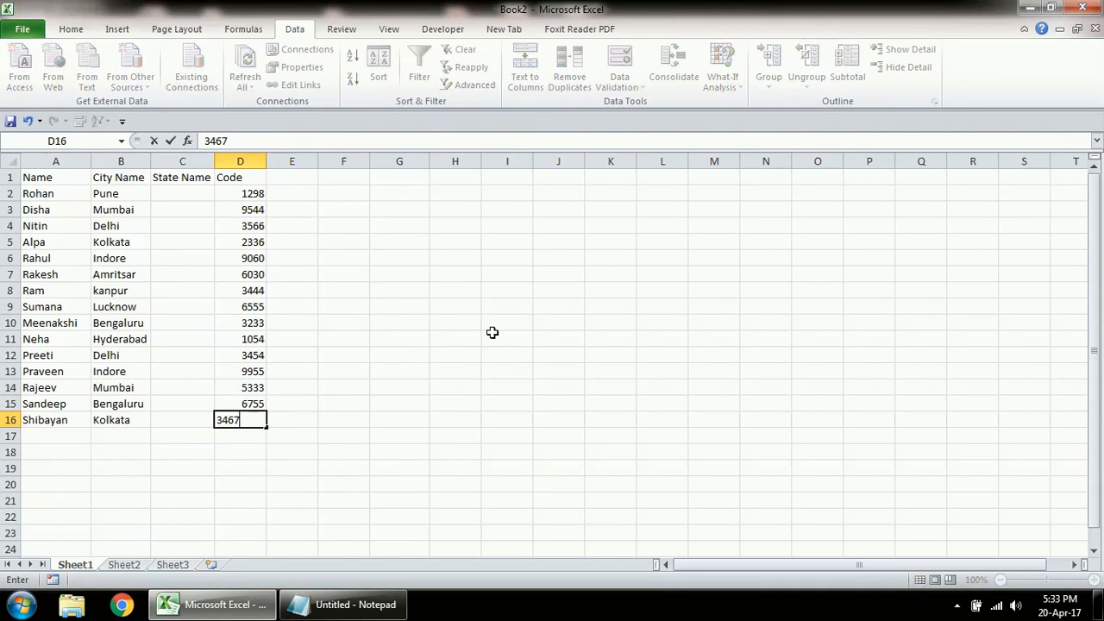
key("ctrl+Return")
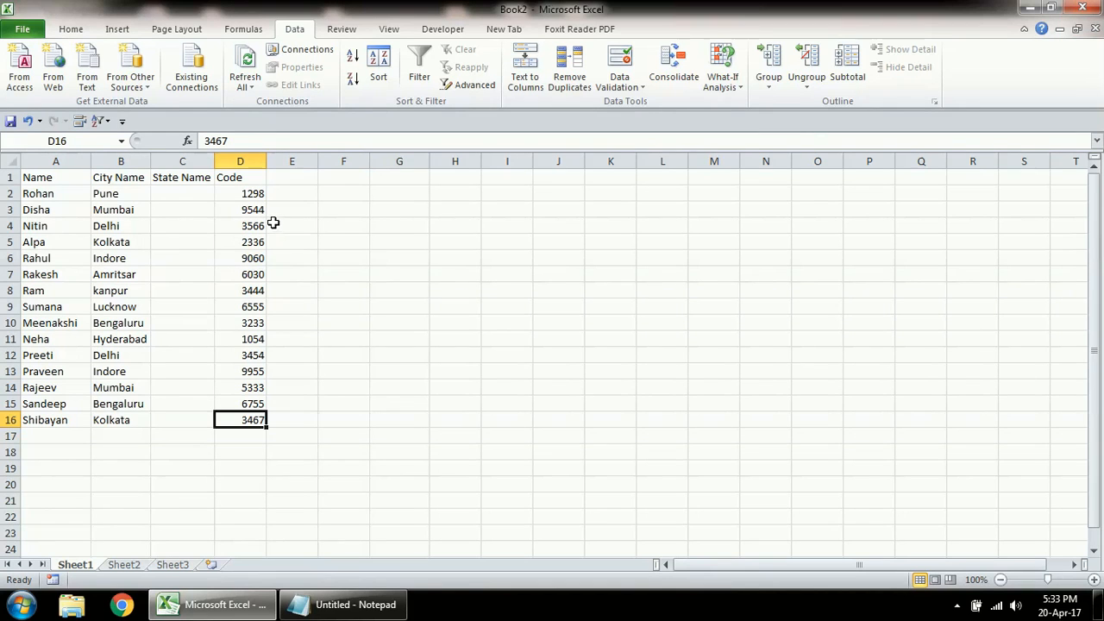
Step: Clear all data validation from D2:D18, extending the settings to the unvalidated cells first
left_click_drag(250, 194, 248, 446)
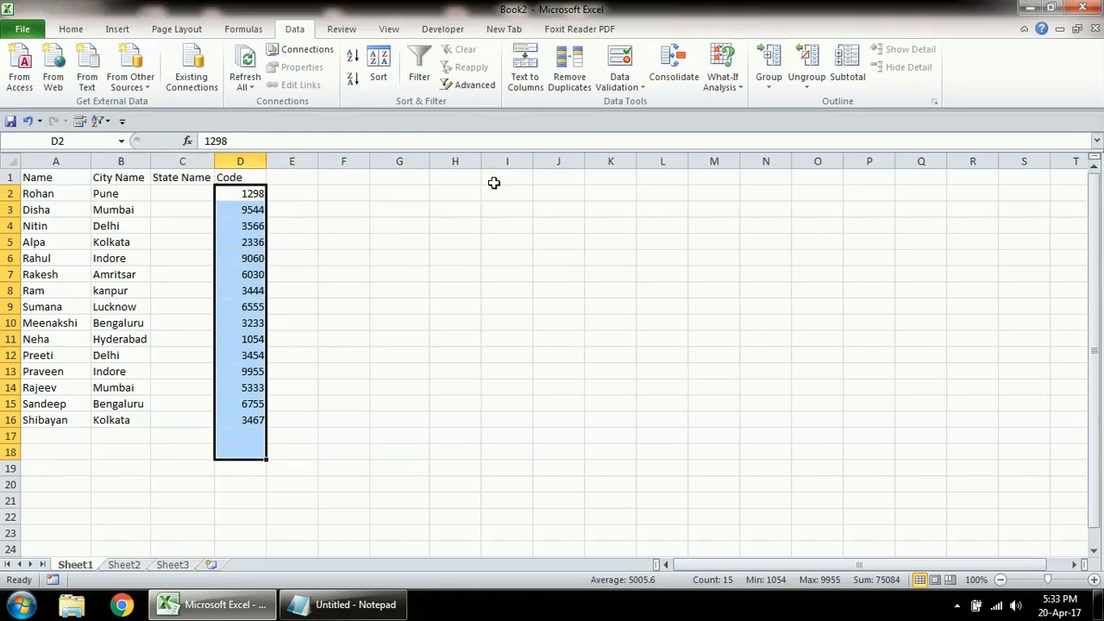
left_click(632, 67)
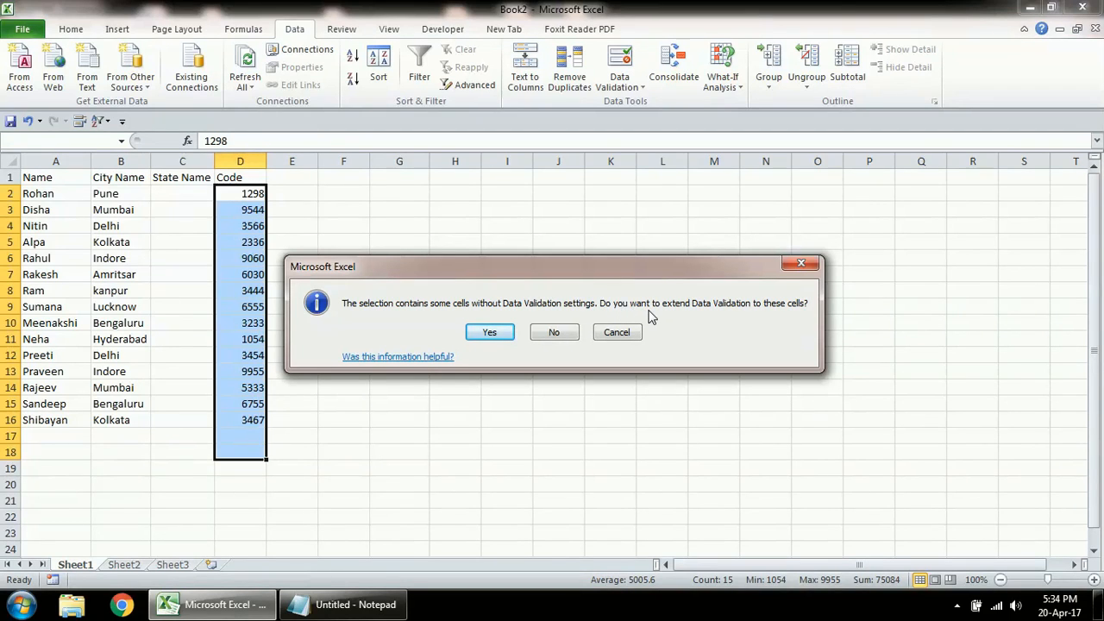
left_click(489, 328)
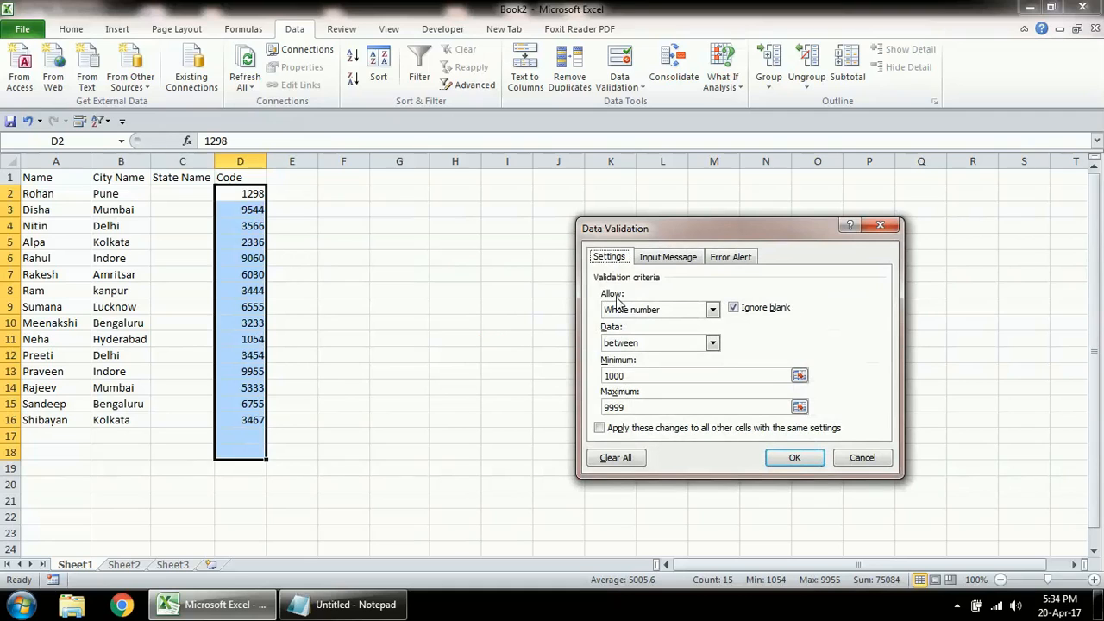
left_click(625, 460)
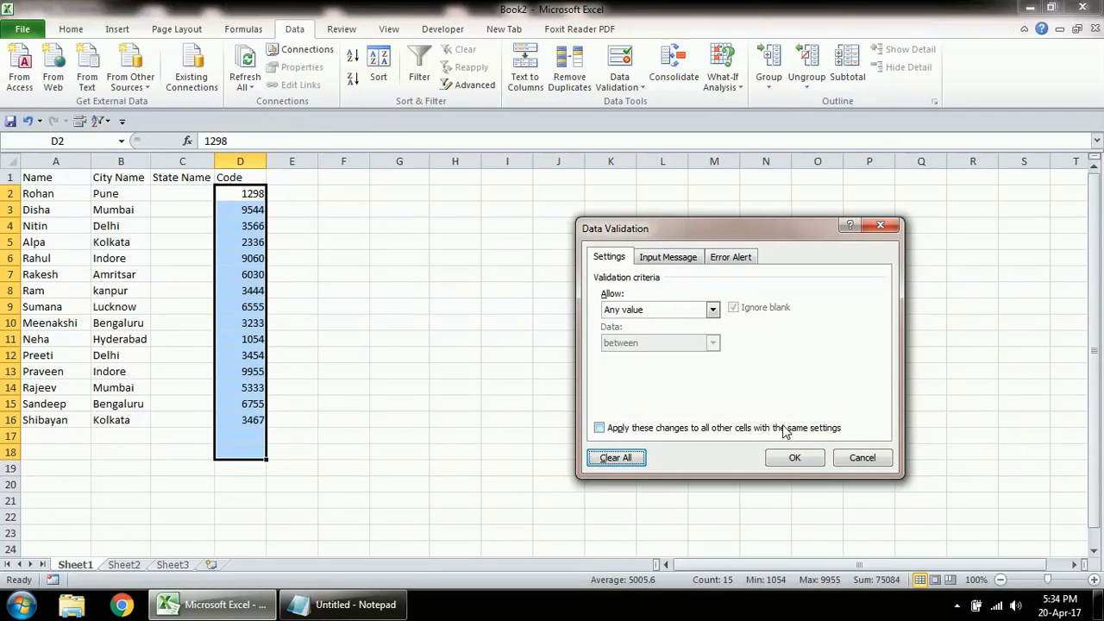
left_click(811, 458)
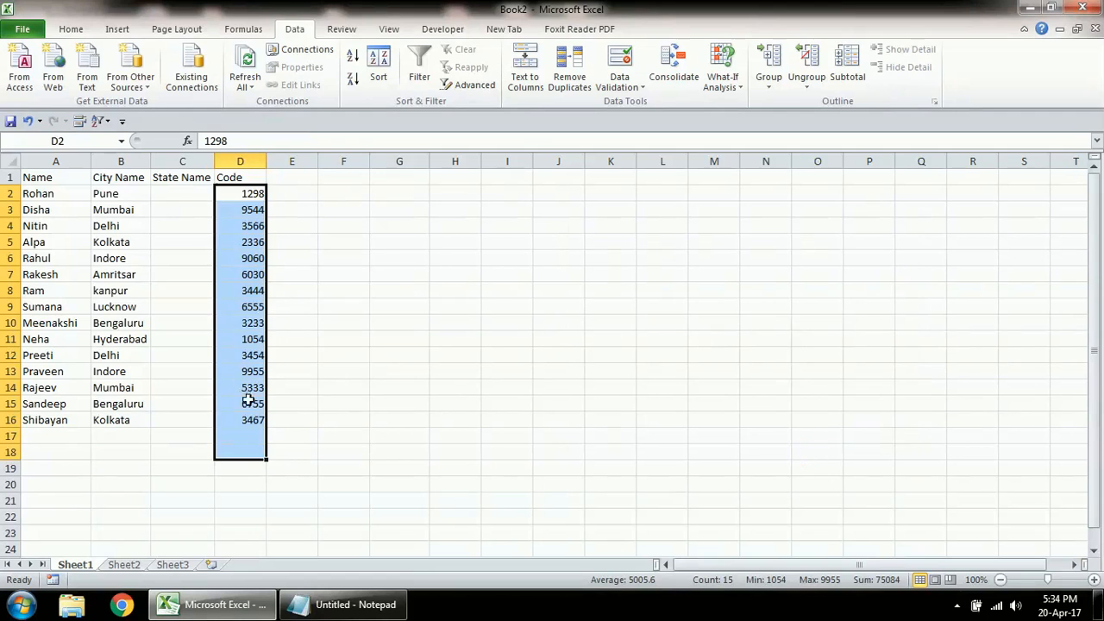
Step: Enter 634rr in D17 as a test and delete it again
left_click(244, 436)
type("634rr")
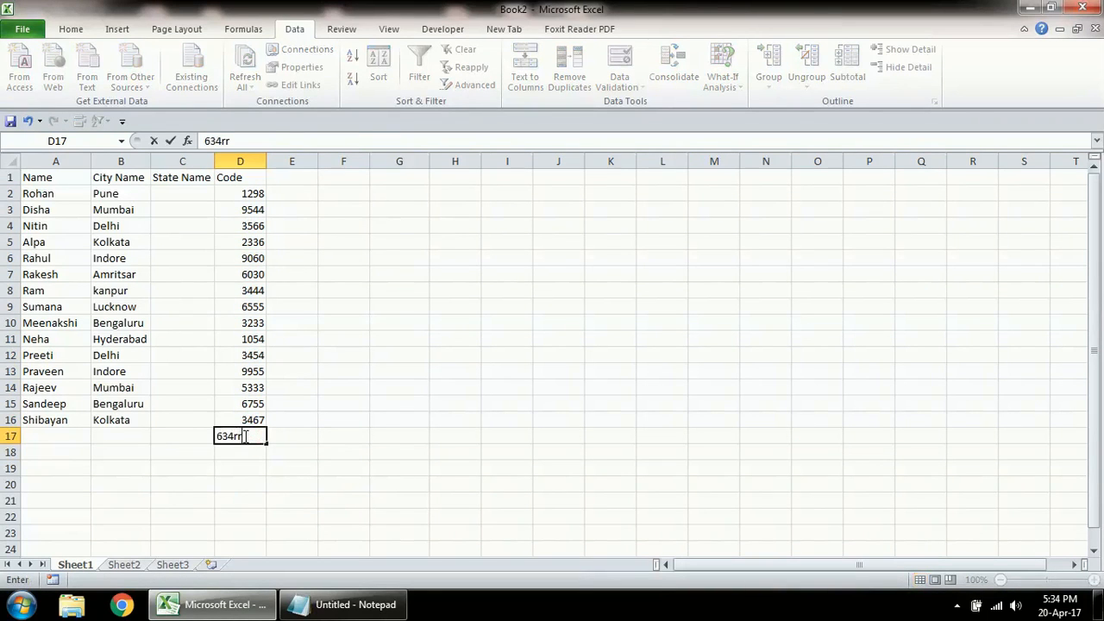
key("Return")
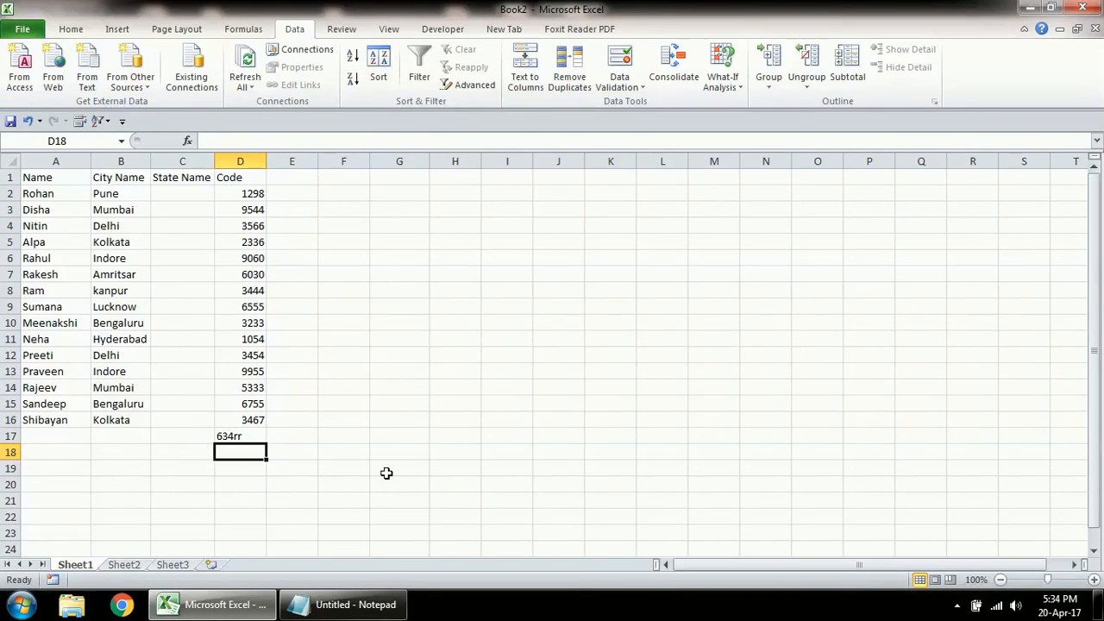
key("Up")
key("Delete")
Step: Select C2:C16 and set its data validation to allow a List
key("Up")
key("Left")
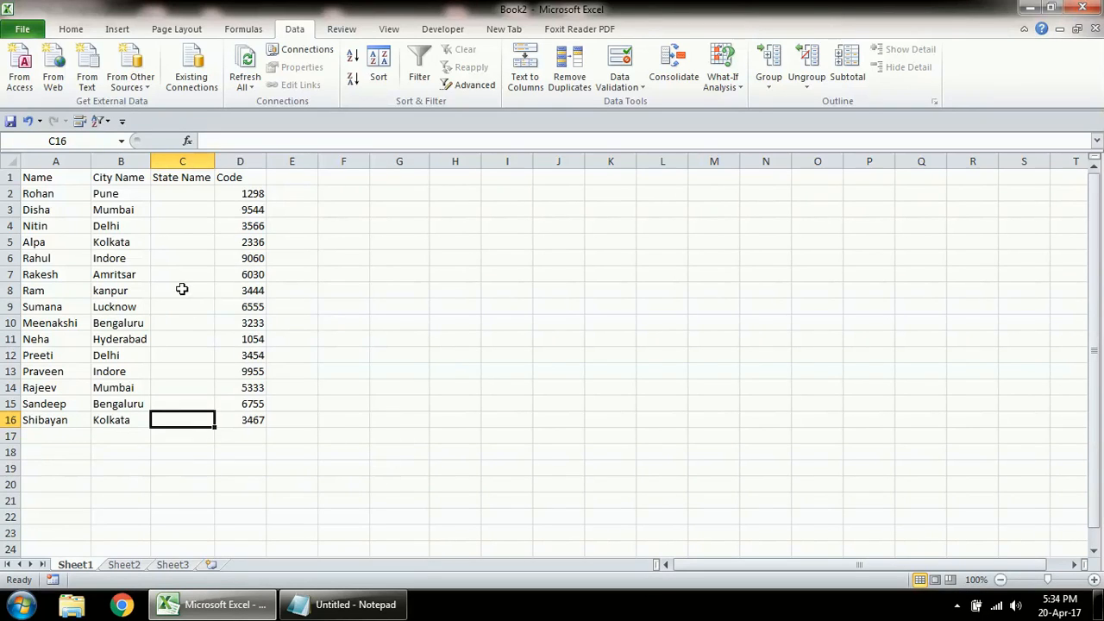
left_click_drag(190, 193, 195, 419)
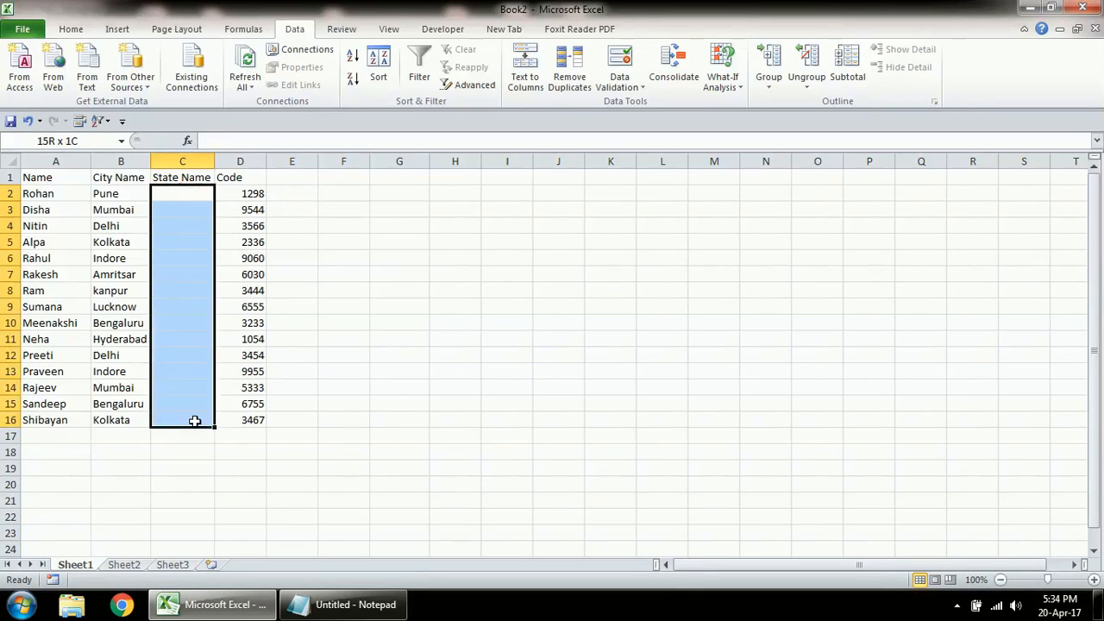
left_click(623, 61)
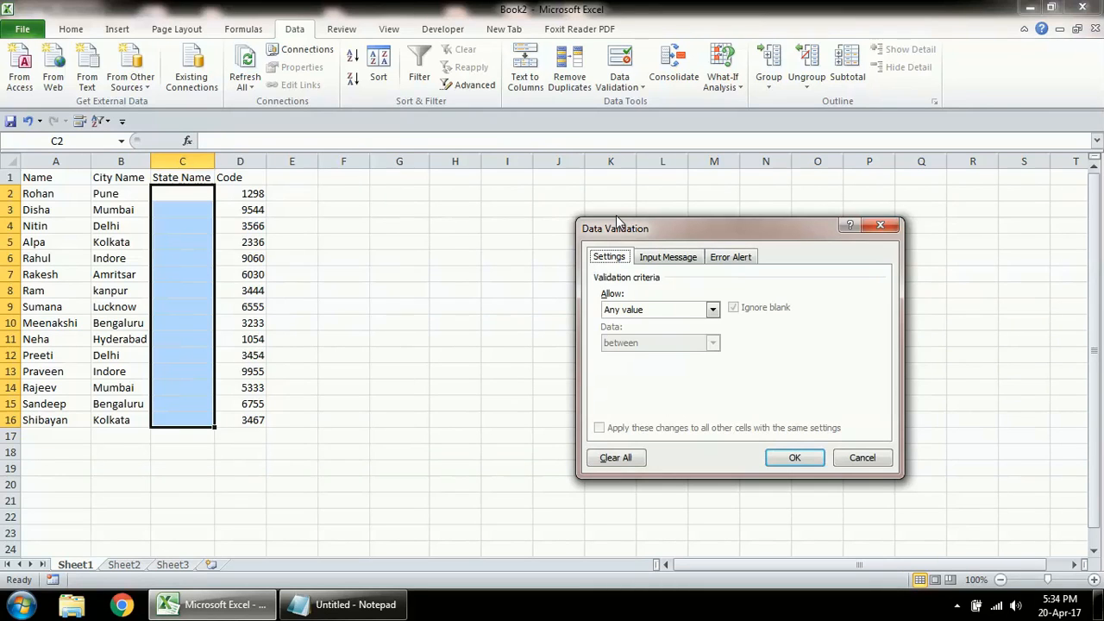
left_click(639, 309)
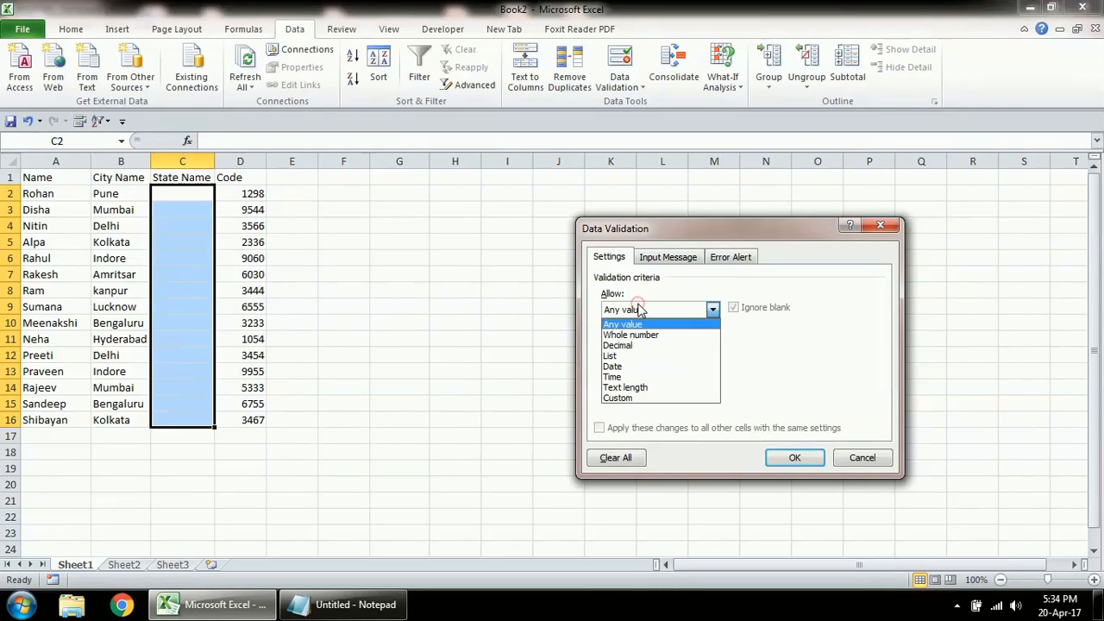
left_click(636, 356)
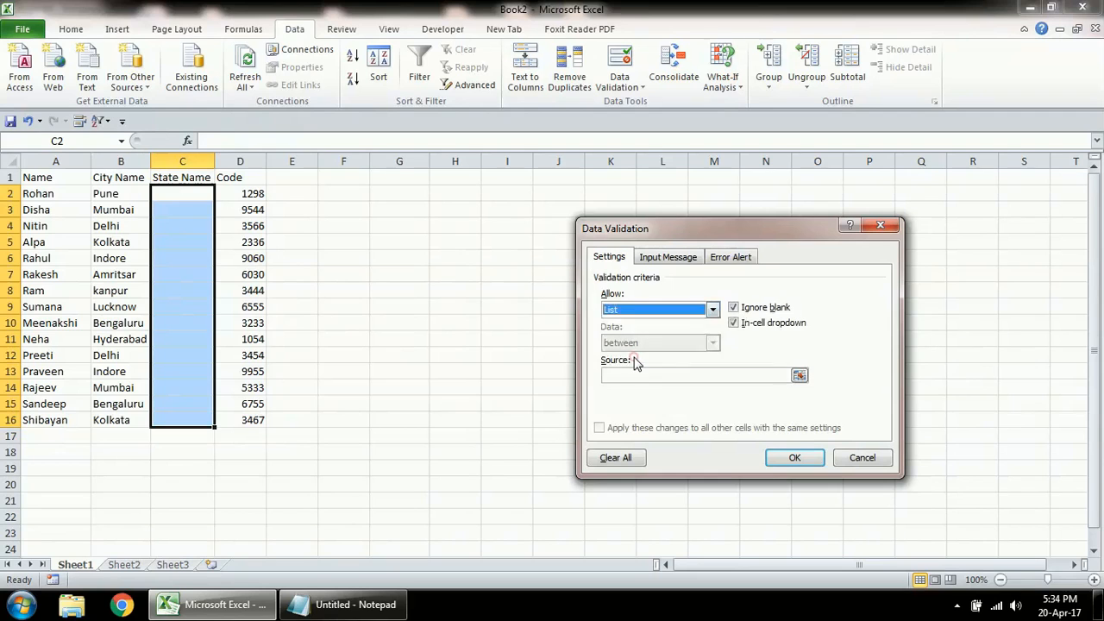
left_click(630, 376)
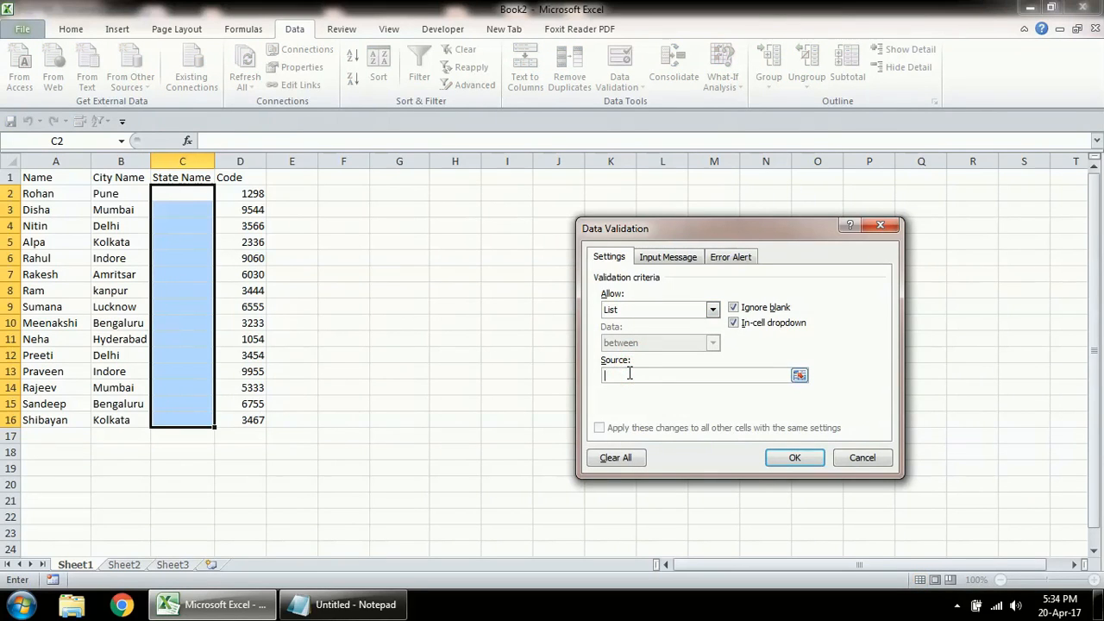
Step: Enter the list source =Maharashtra, Delhi, West Bengal, MP, Punjab
type("=")
key("Caps_Lock")
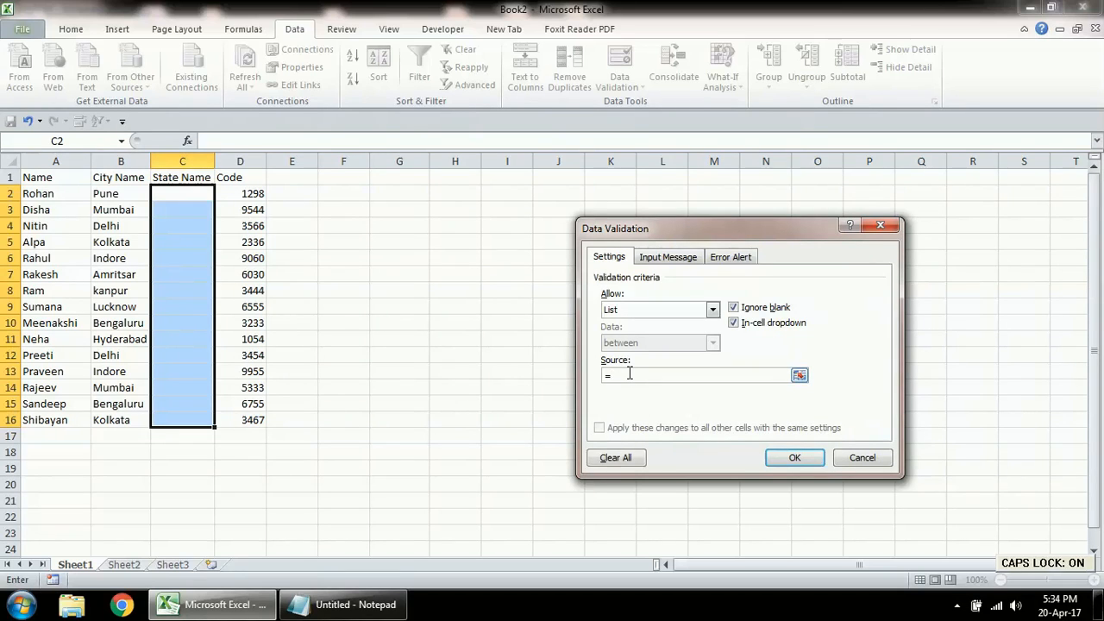
type("M")
key("Caps_Lock")
type("aharashtra")
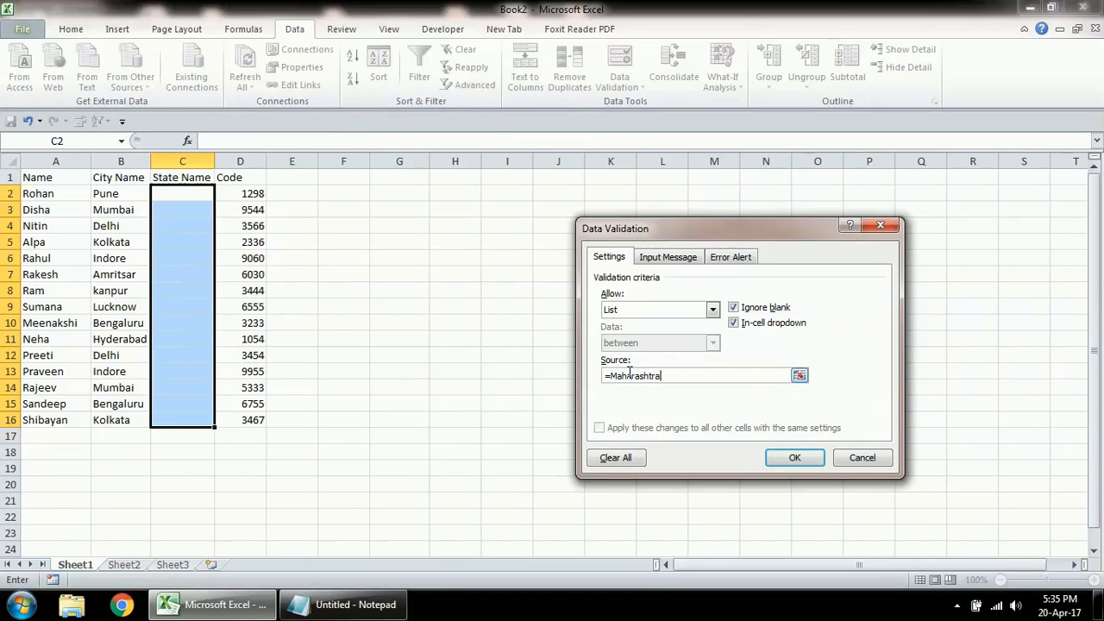
type(",")
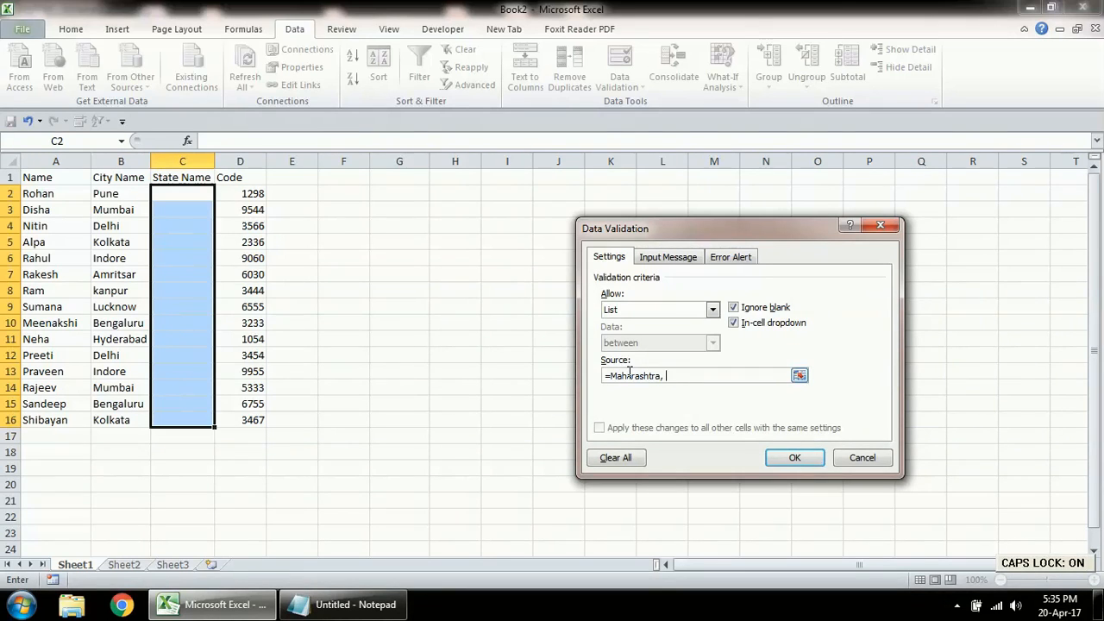
type(" Delhi, West Bengal,")
key("Caps_Lock")
type("P")
key("Caps_Lock")
type("unjab,")
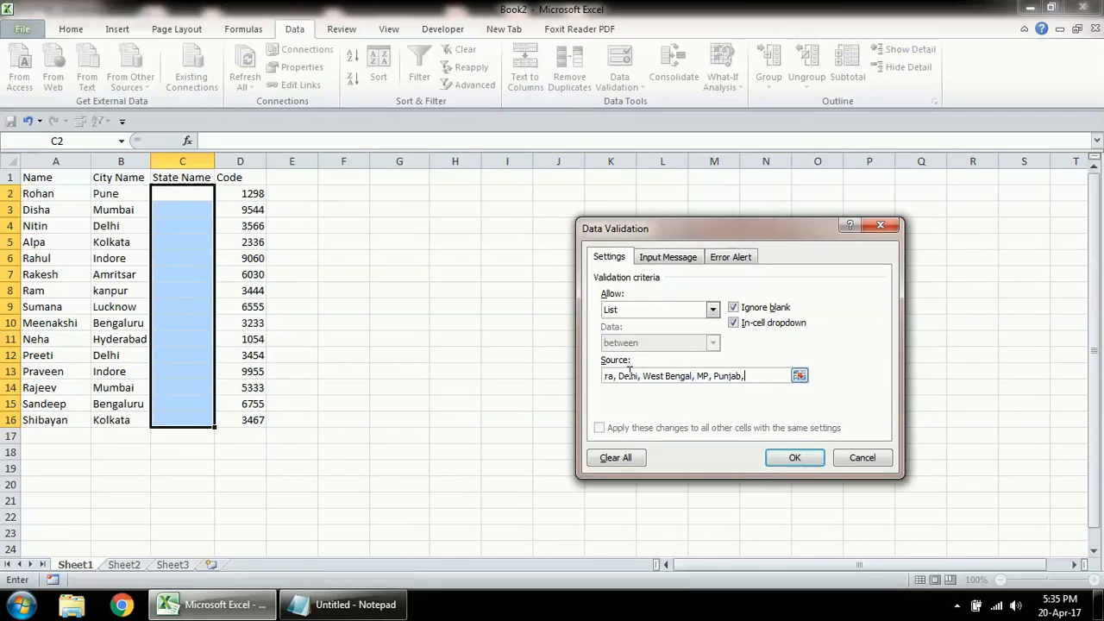
Step: Append UP, Karnataka and Andhra Pradesh to the source list, removing the repeated Delhi and MP entries
key("Caps_Lock")
type("UP, KA")
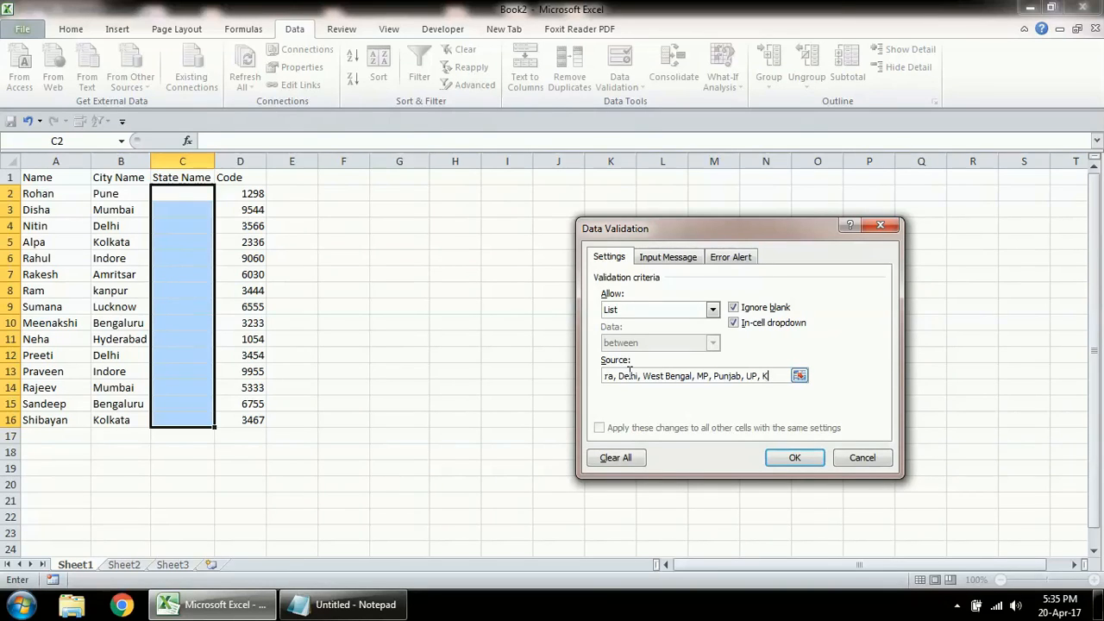
key("Caps_Lock")
type("arnataka,")
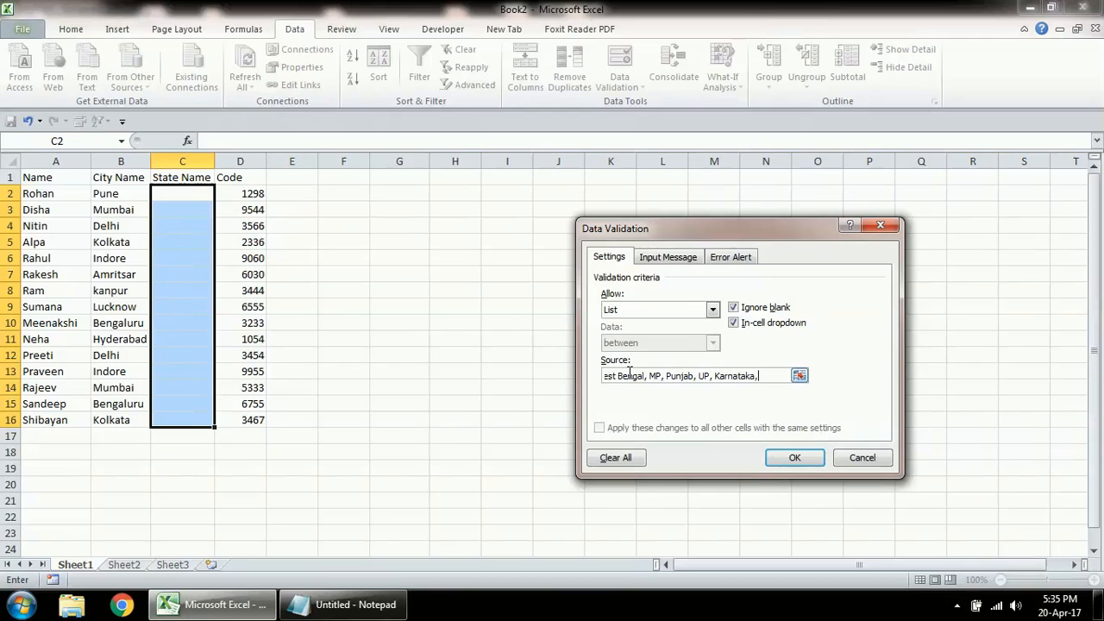
key("Caps_Lock")
type(",An")
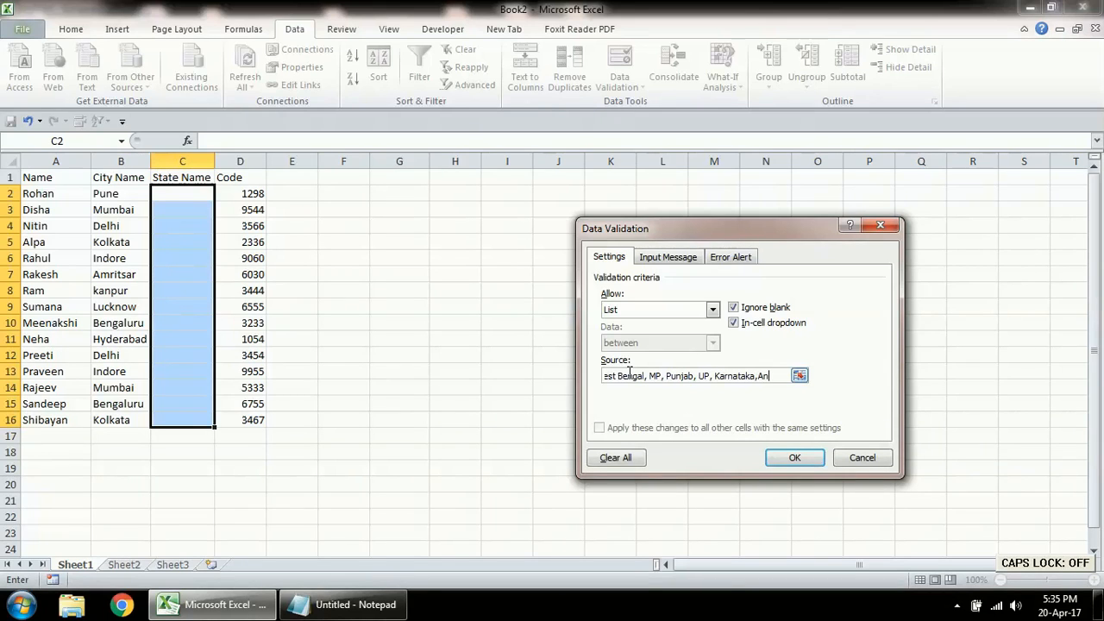
type("dhra Pr")
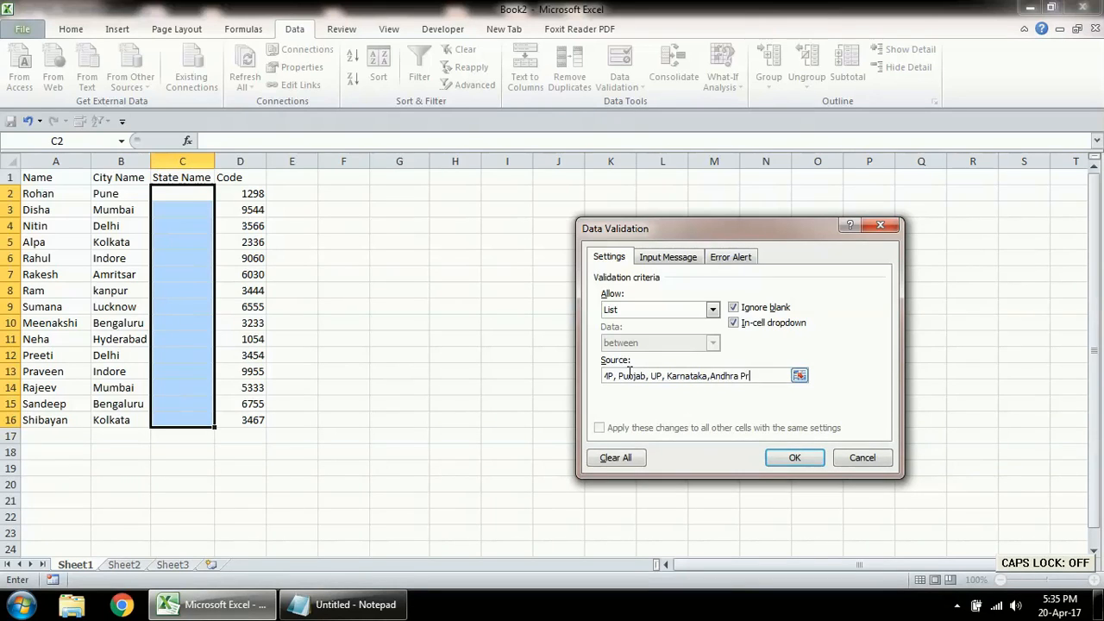
type("adesh, Delhi,")
key("Caps_Lock")
type("MP")
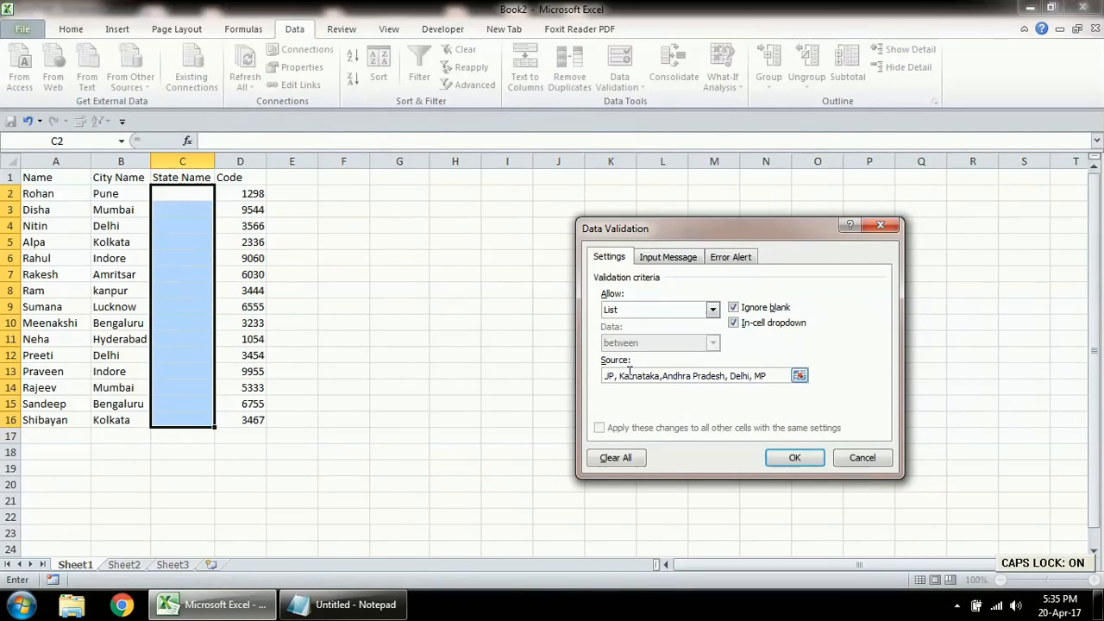
type(",")
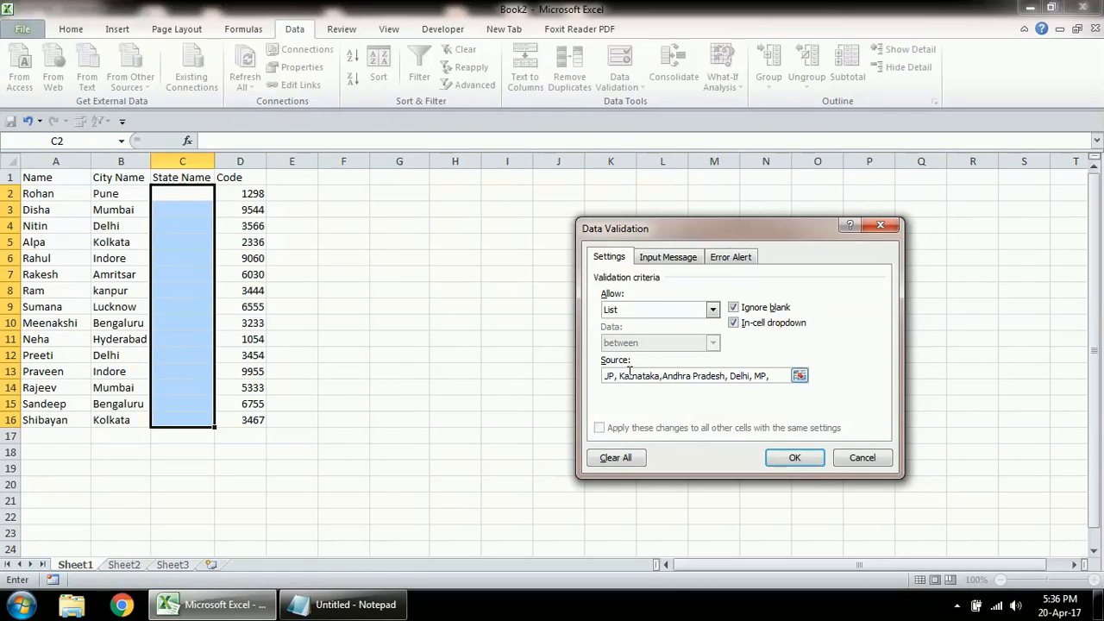
key("BackSpace")
key("BackSpace")
key("BackSpace")
key("BackSpace")
key("BackSpace")
key("BackSpace")
key("BackSpace")
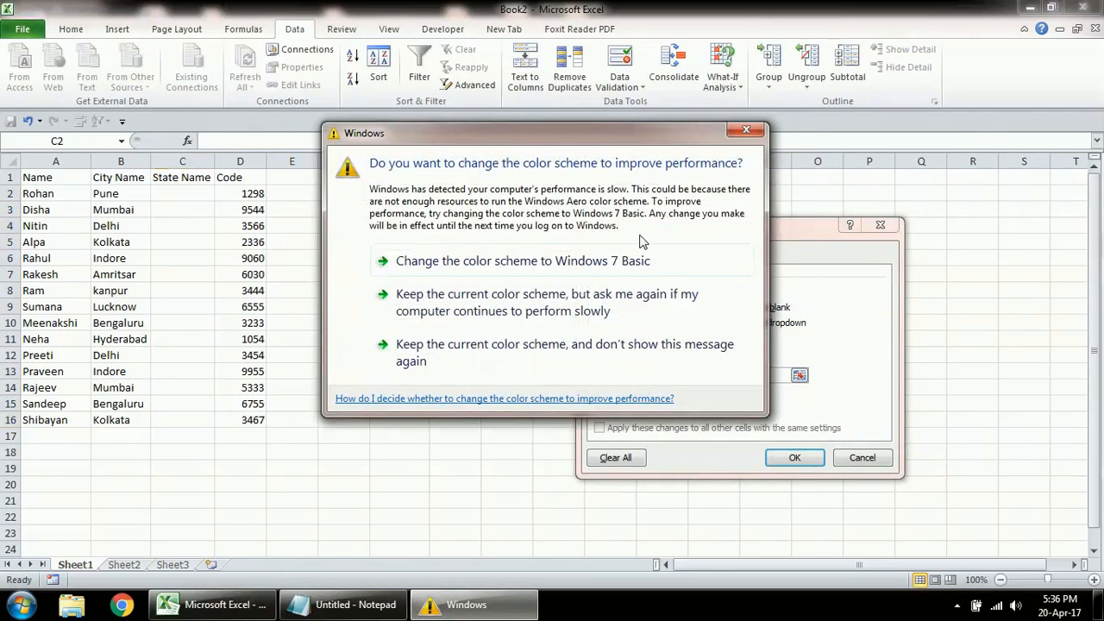
left_click(746, 130)
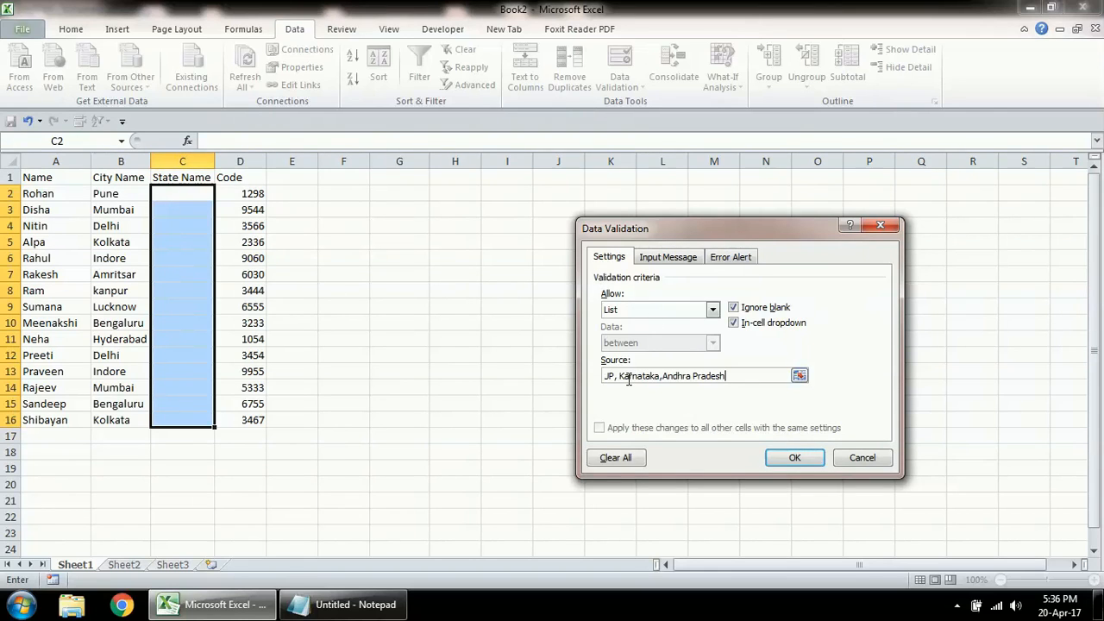
Step: Tidy the comma spacing in the source list and try to apply the validation
key("Left")
key("Left")
key("BackSpace")
key("BackSpace")
key("BackSpace")
key("BackSpace")
key("BackSpace")
left_click(664, 375)
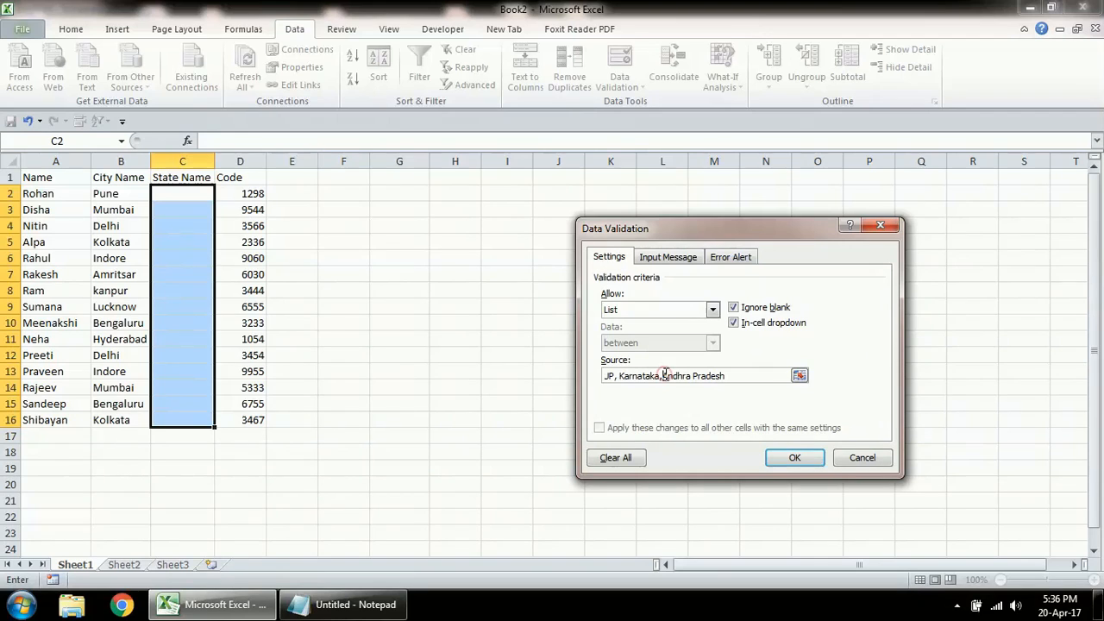
left_click(791, 460)
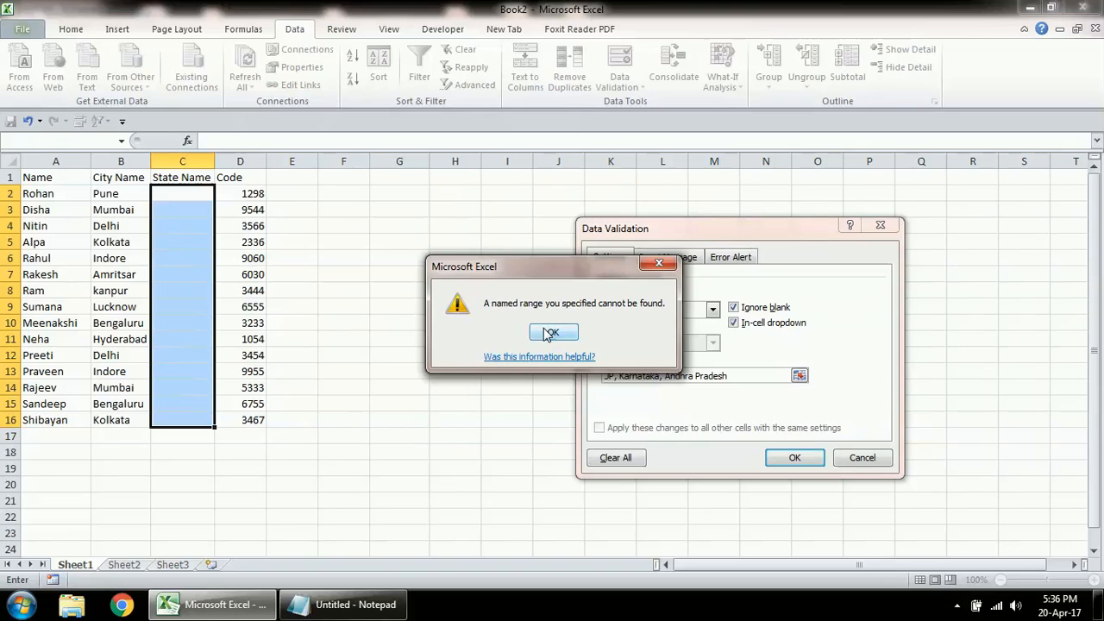
left_click(550, 333)
Step: Remove the leading equals sign from the source list and apply the dropdown validation
left_click(665, 377)
key("Left")
key("BackSpace")
key("BackSpace")
key("BackSpace")
key("BackSpace")
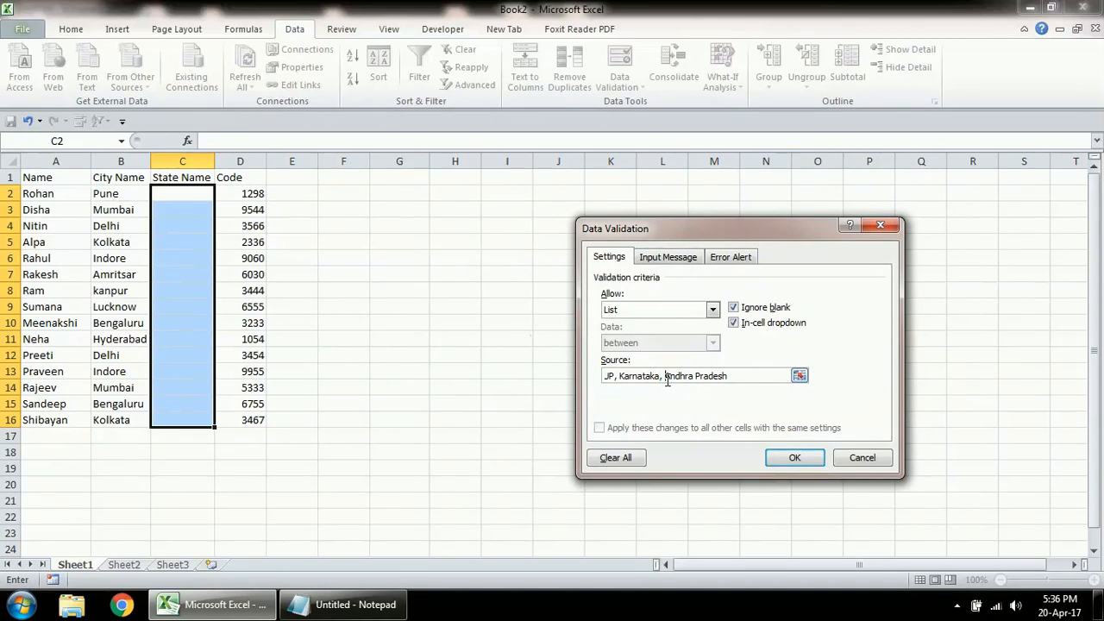
left_click_drag(633, 377, 611, 369)
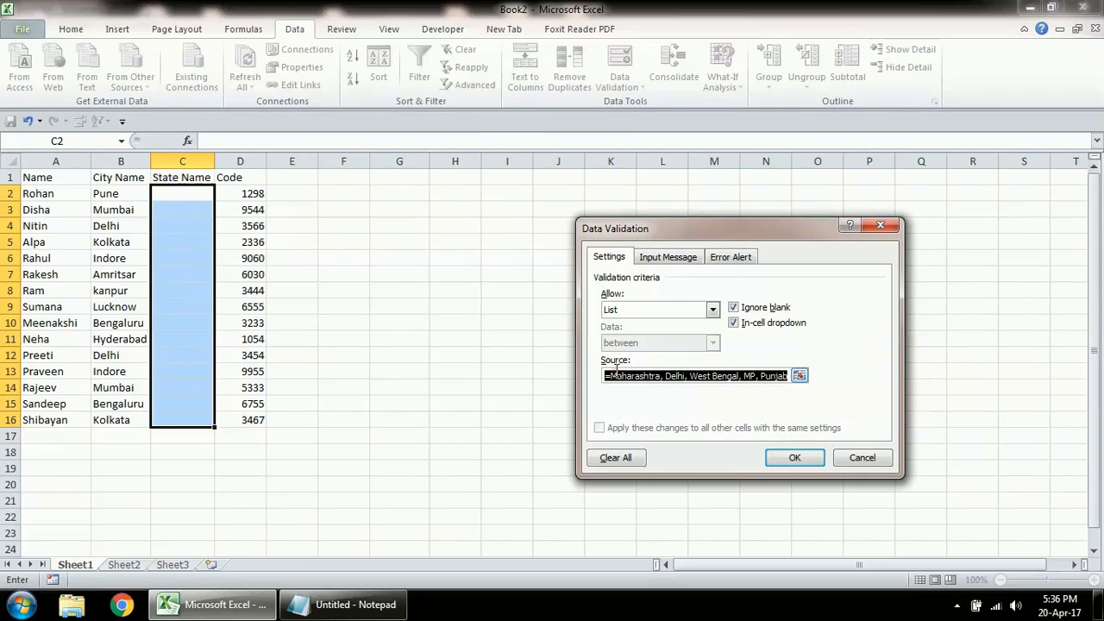
left_click(633, 377)
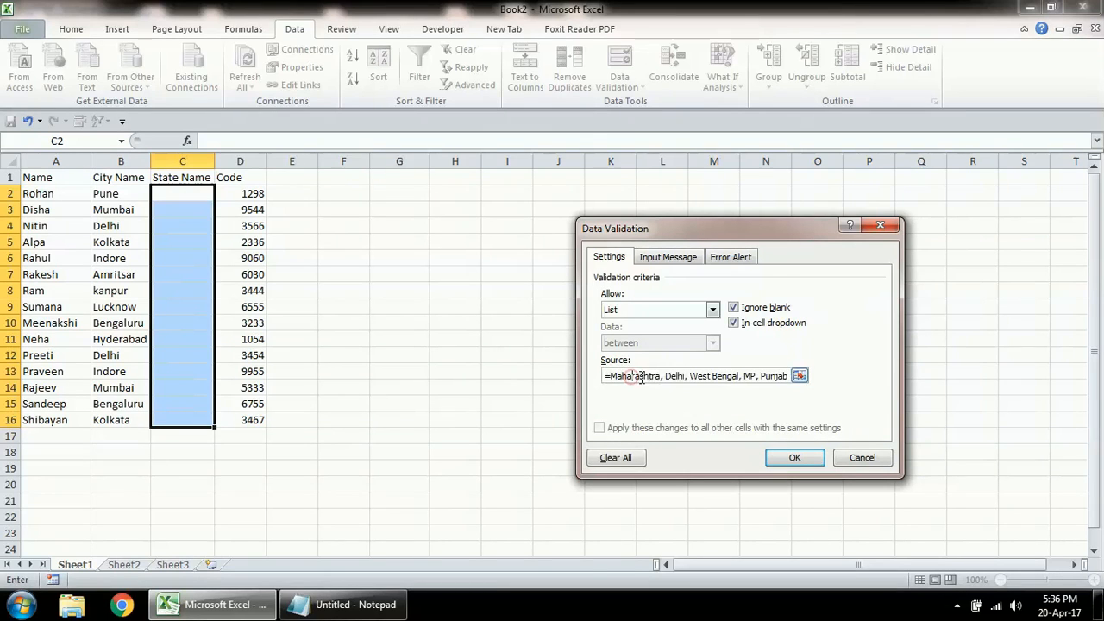
left_click(667, 376)
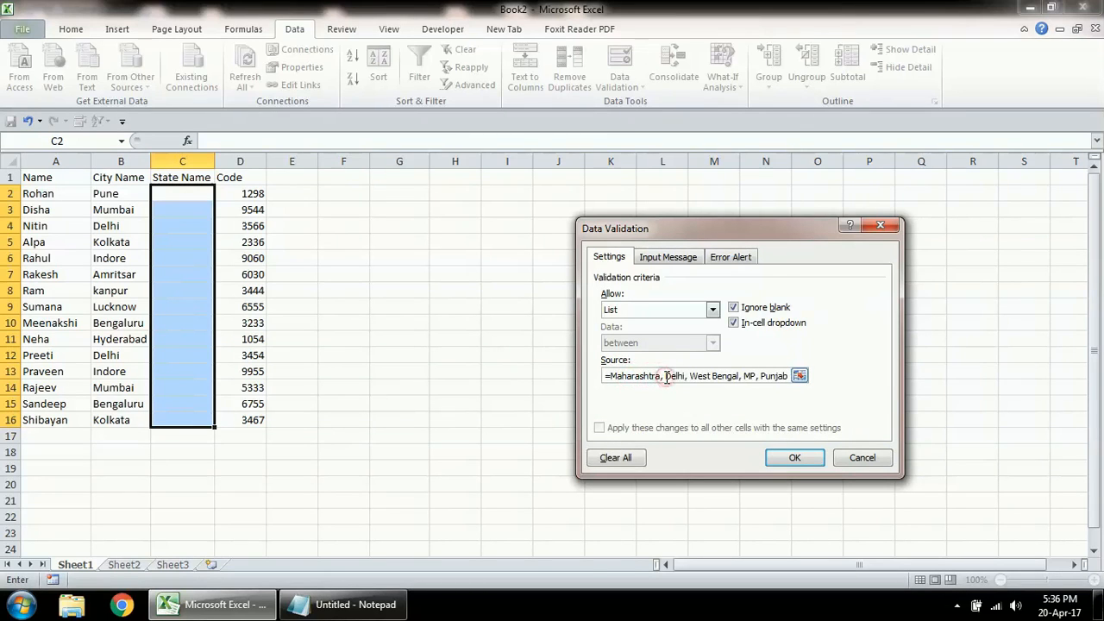
left_click(609, 376)
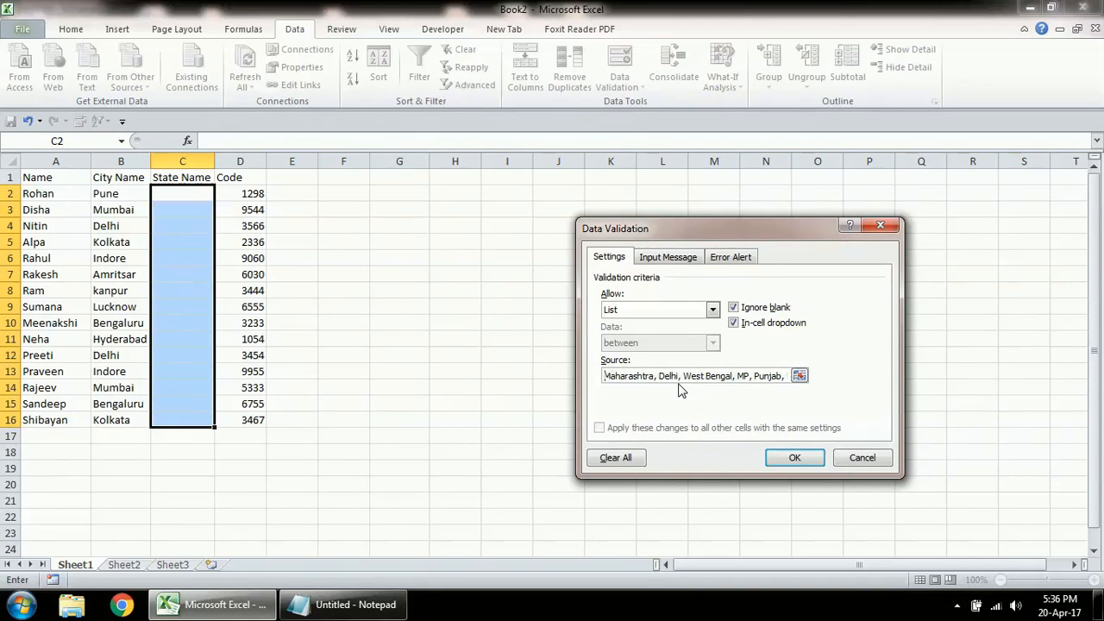
left_click(785, 458)
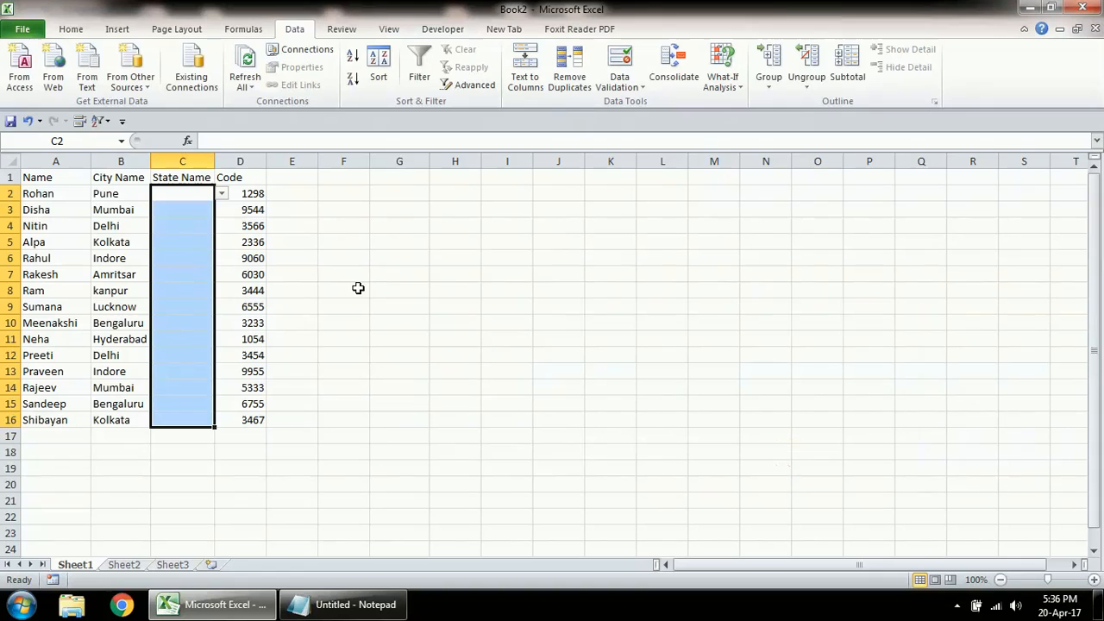
Step: Try Maharashta in C2, then retry and correct the entry to Maharashtra
left_click(192, 220)
left_click(190, 191)
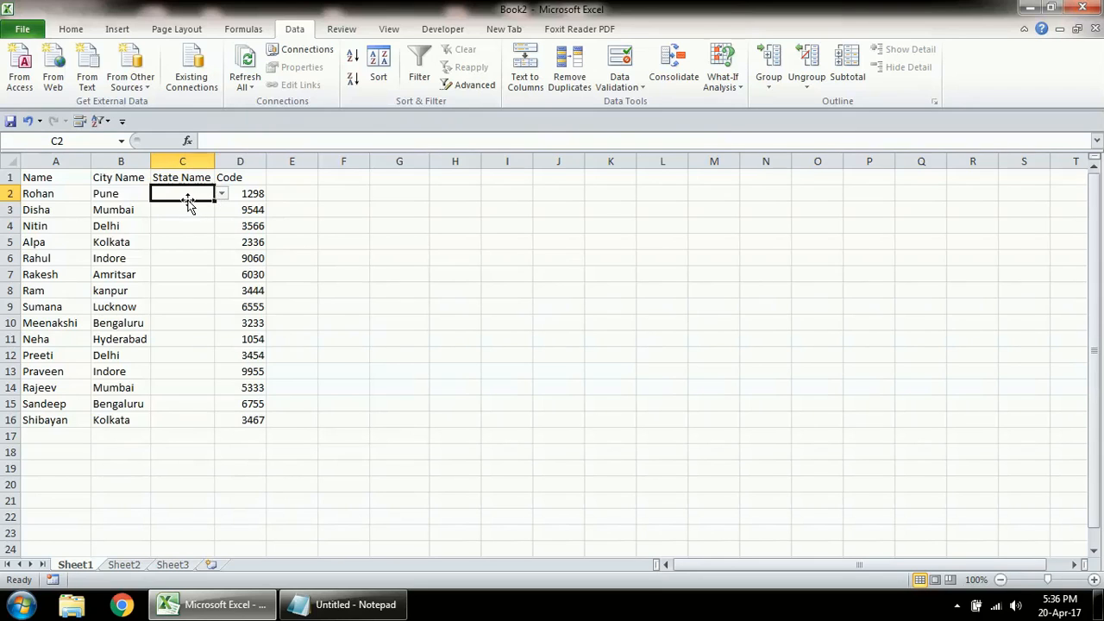
key("Caps_Lock")
type("d")
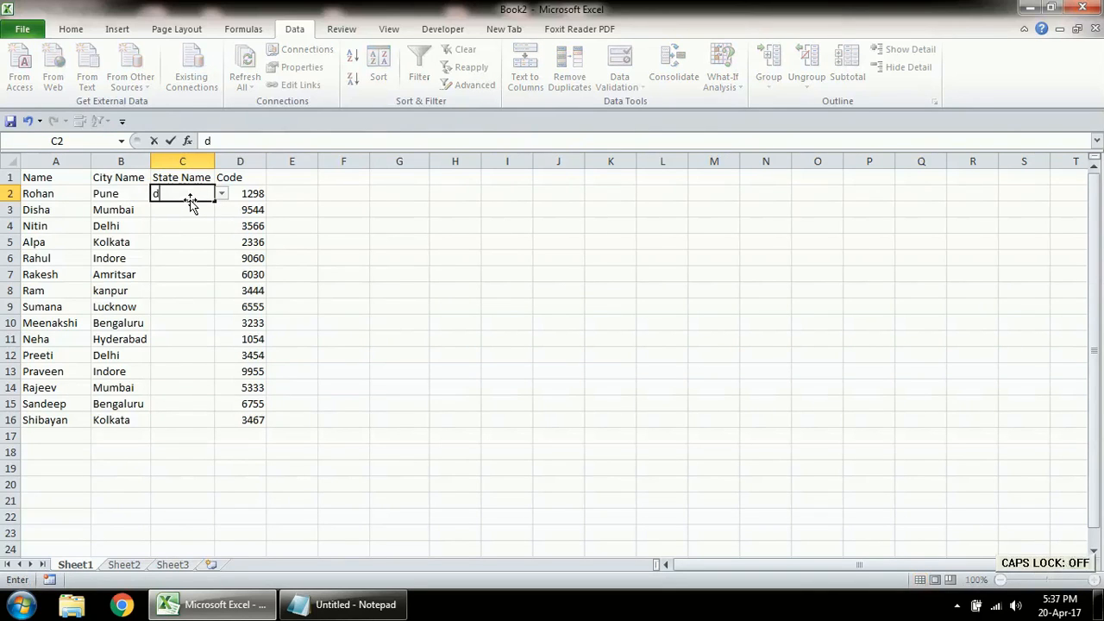
key("BackSpace")
type("m")
key("Caps_Lock")
type("A")
key("BackSpace")
key("BackSpace")
type("M")
key("Caps_Lock")
type("aharashta")
key("Return")
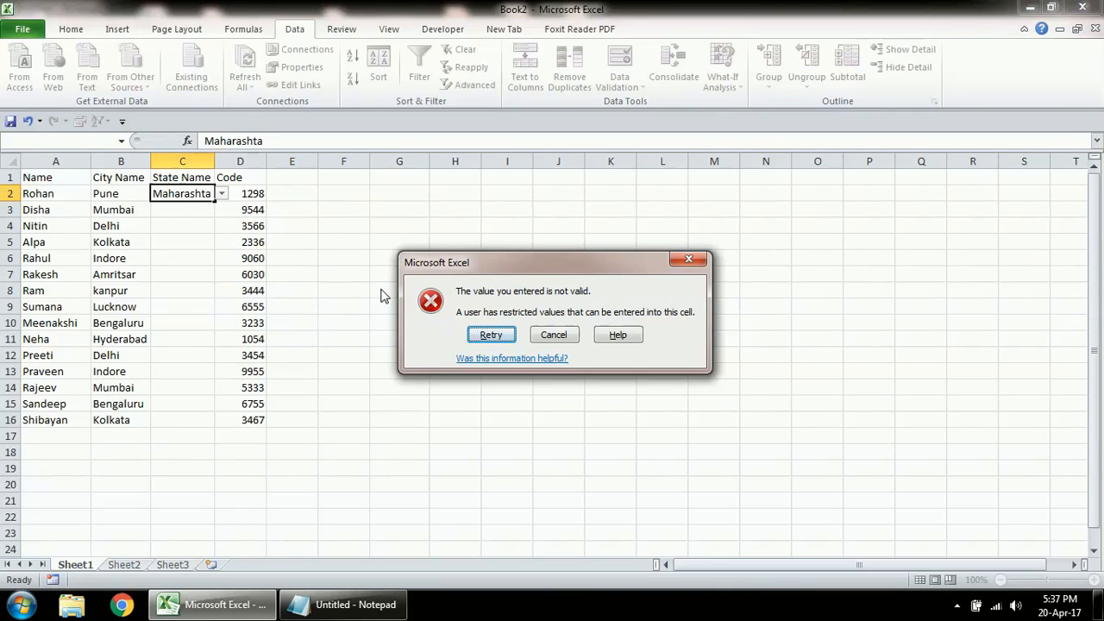
left_click(488, 334)
left_click(210, 195)
type("r")
key("Return")
Step: Autofit column C's width and enter Maharashtra in C3
double_click(215, 162)
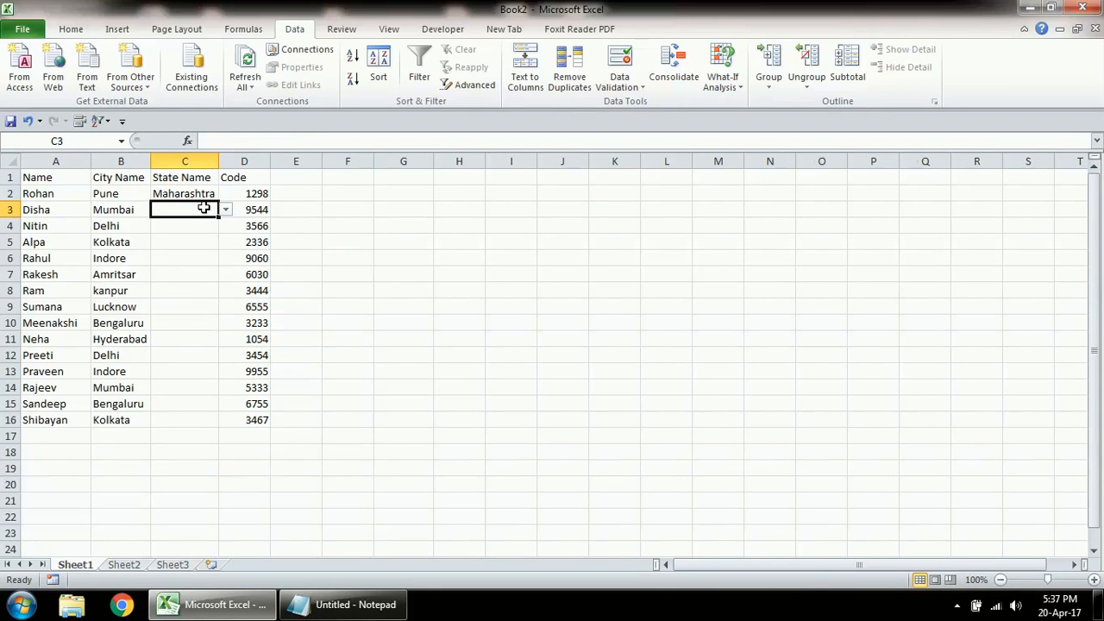
key("Caps_Lock")
type("M")
key("Return")
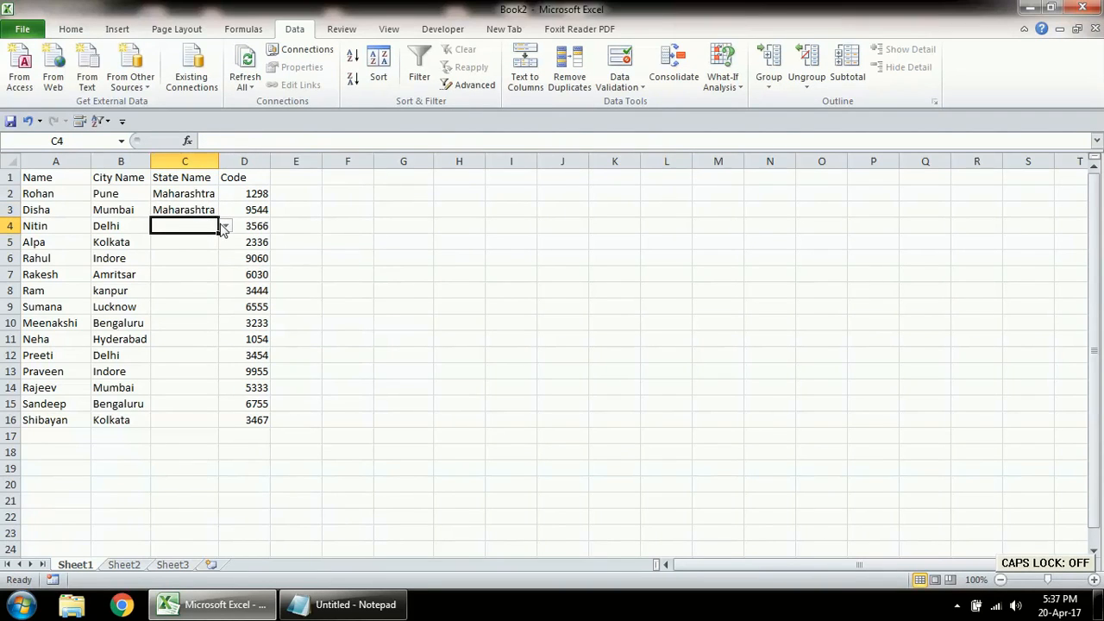
Step: Fill C4 to C6 with Delhi, West Bengal and MP using the dropdown list
left_click(224, 226)
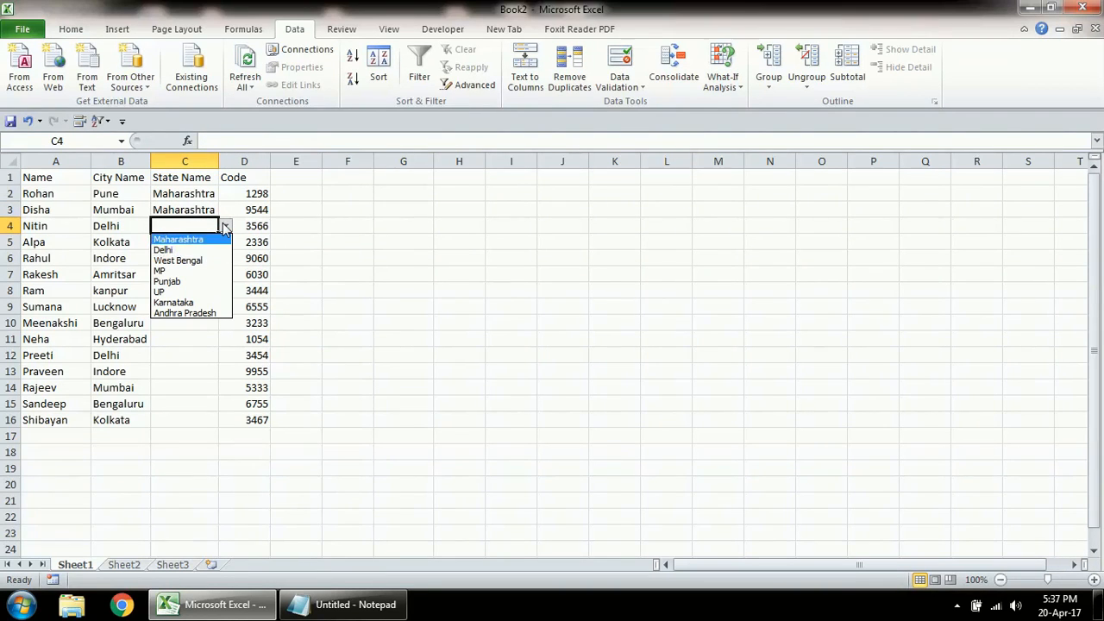
left_click(185, 250)
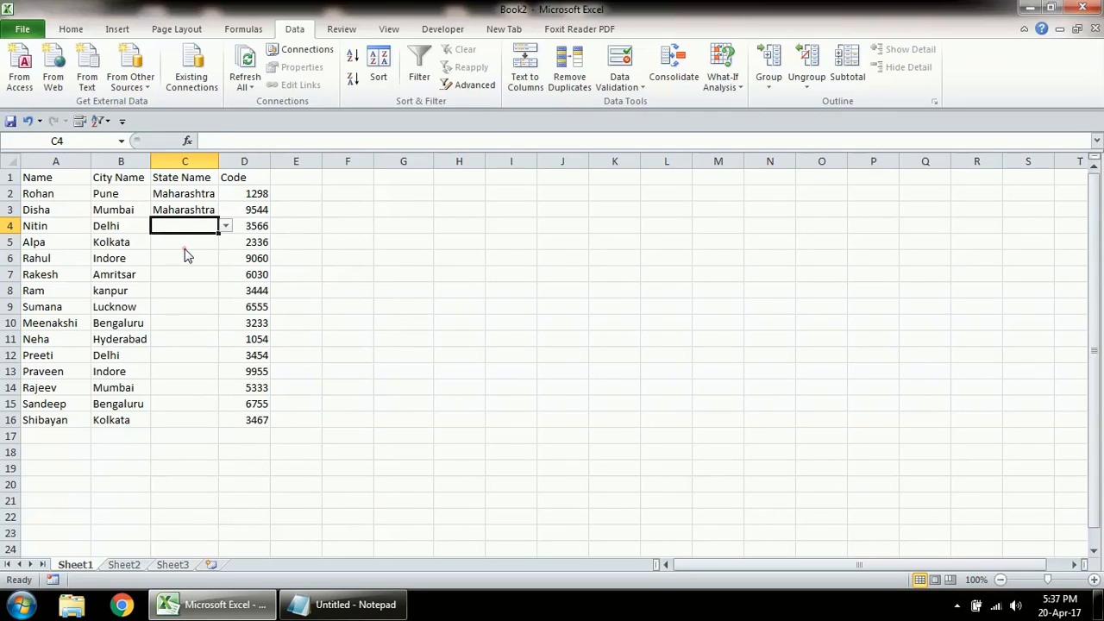
left_click(184, 241)
left_click(226, 241)
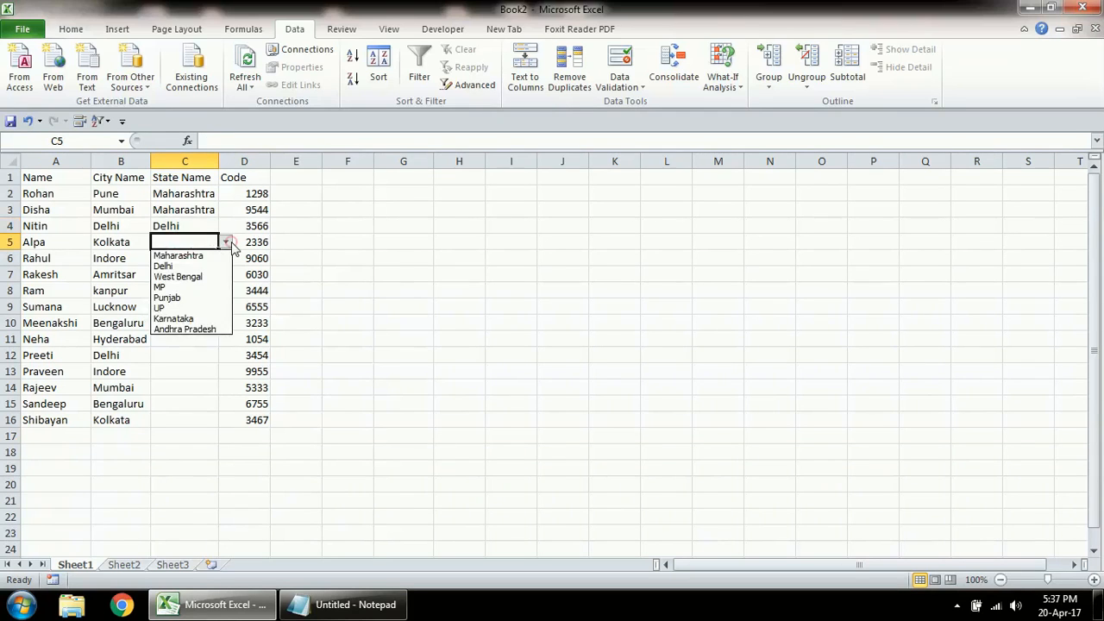
left_click(201, 277)
left_click(187, 259)
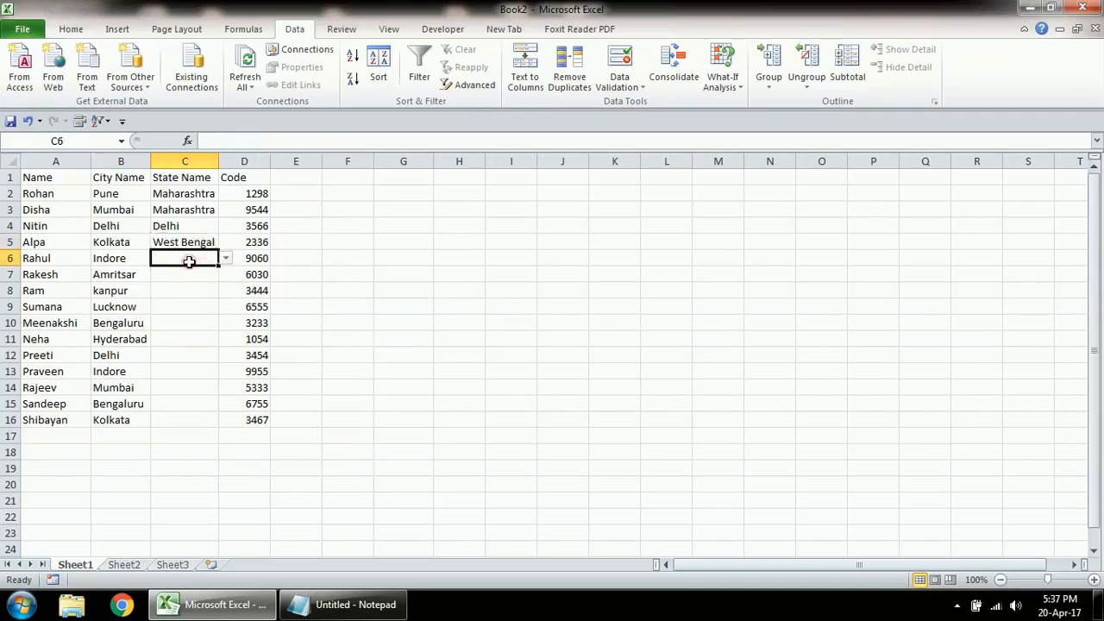
key("Caps_Lock")
type("MP")
key("Return")
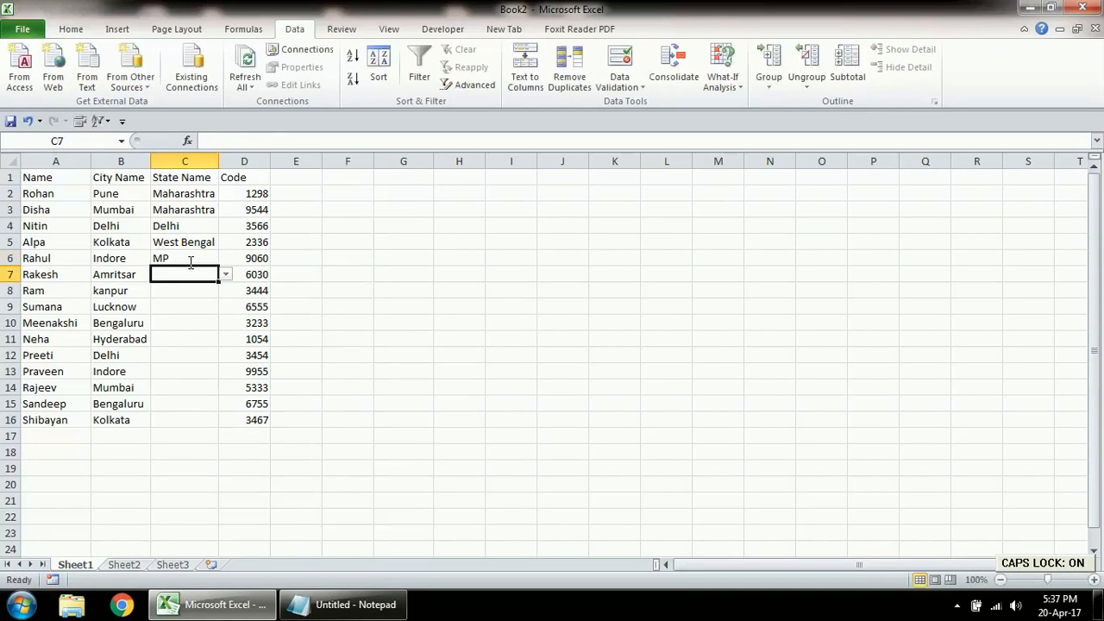
Step: Try Punjabb in C7, then retry and enter Punjab instead
key("Caps_Lock")
type("Punjabb")
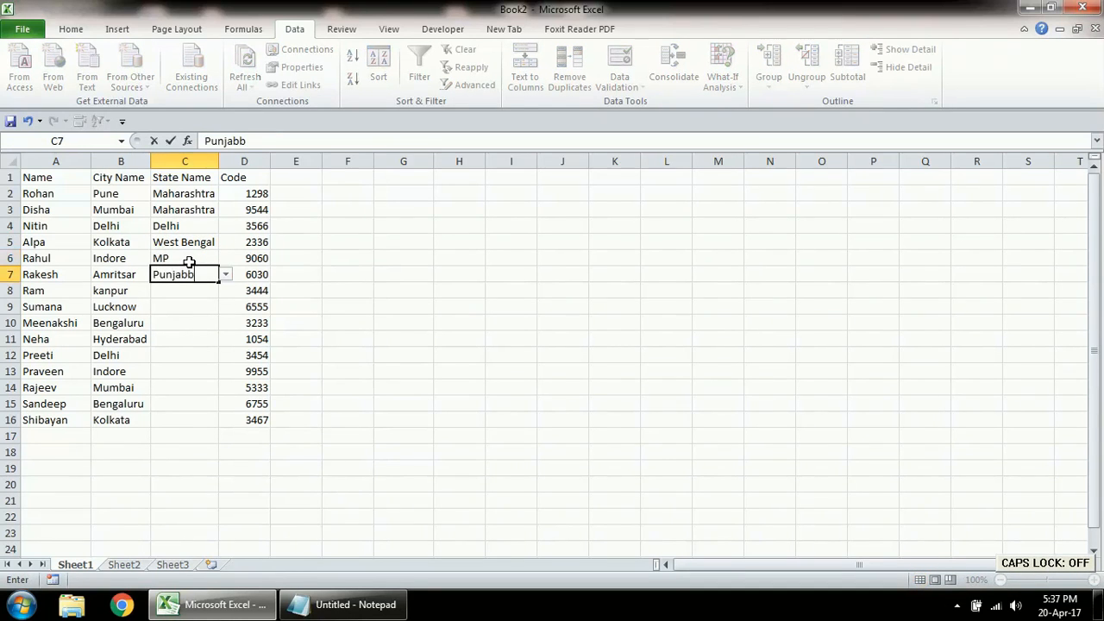
key("Return")
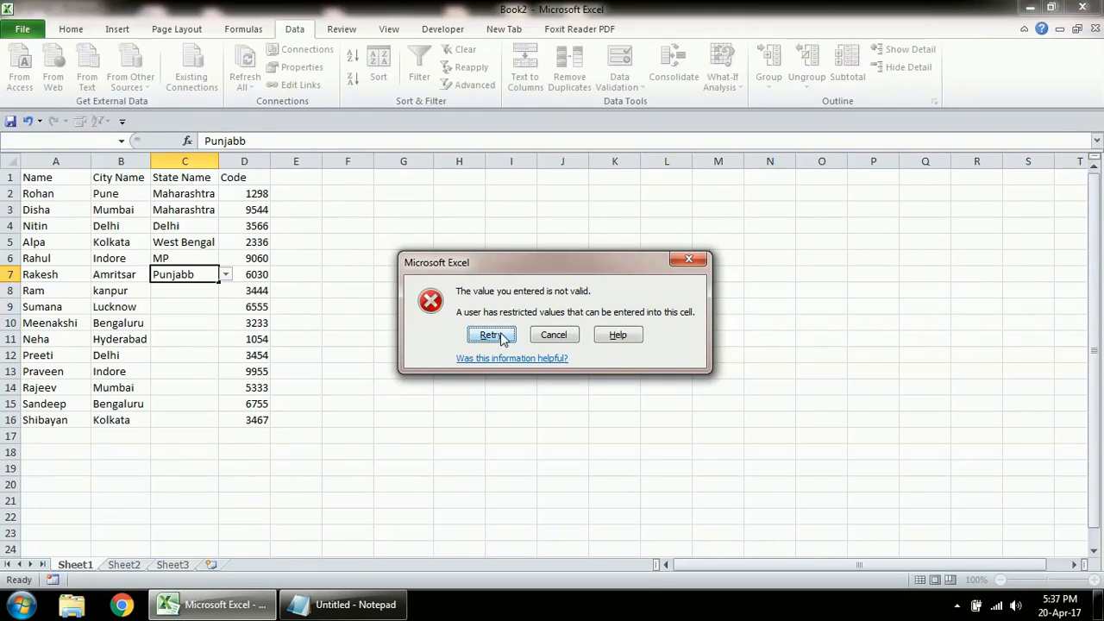
left_click(554, 335)
type("Punjab")
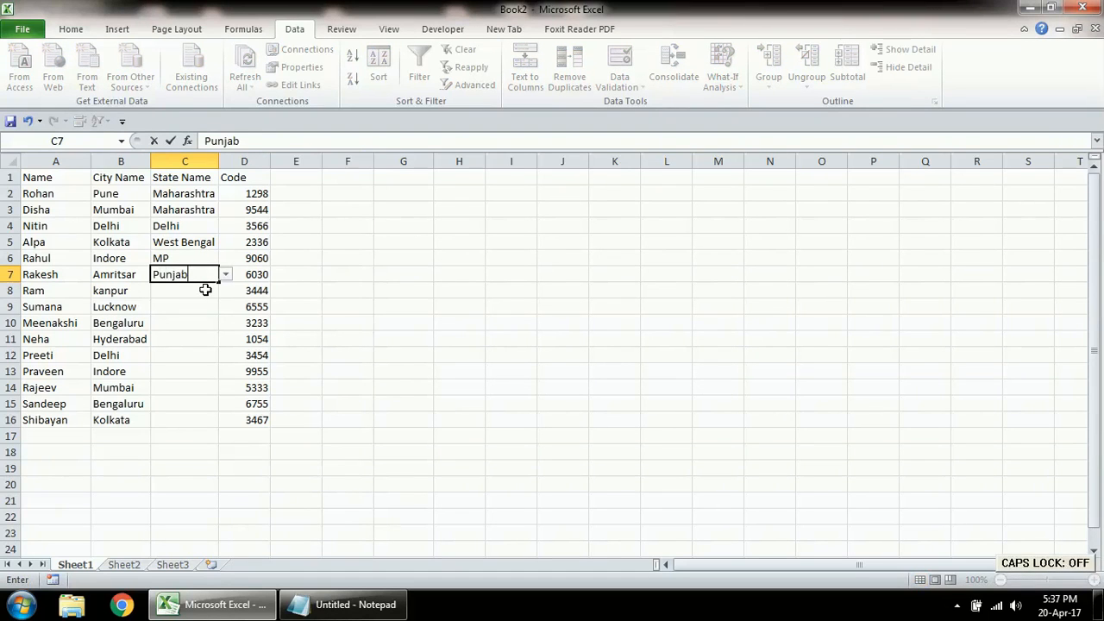
key("Return")
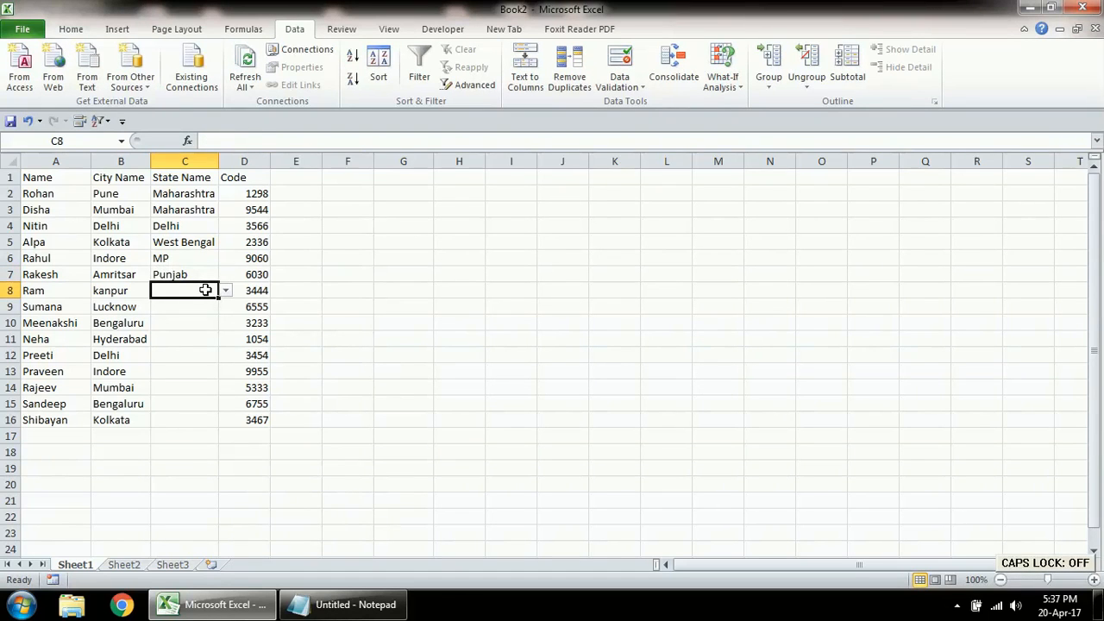
Step: Enter UP in cells C8 and C9 of the State Name column
key("Caps_Lock")
type("UP")
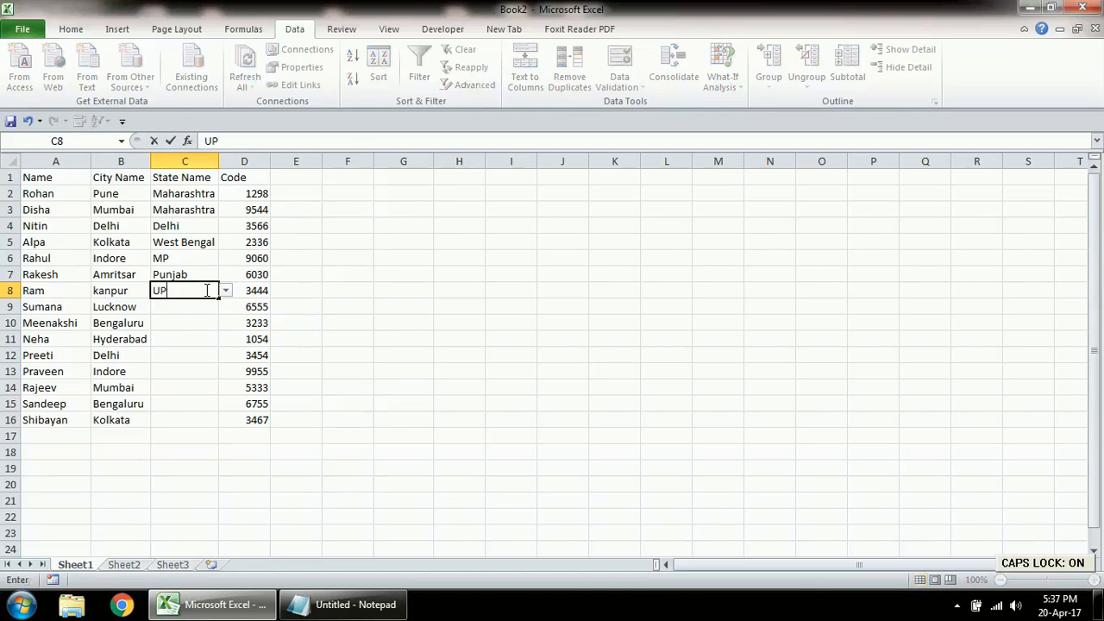
key("Return")
type("UP")
key("Return")
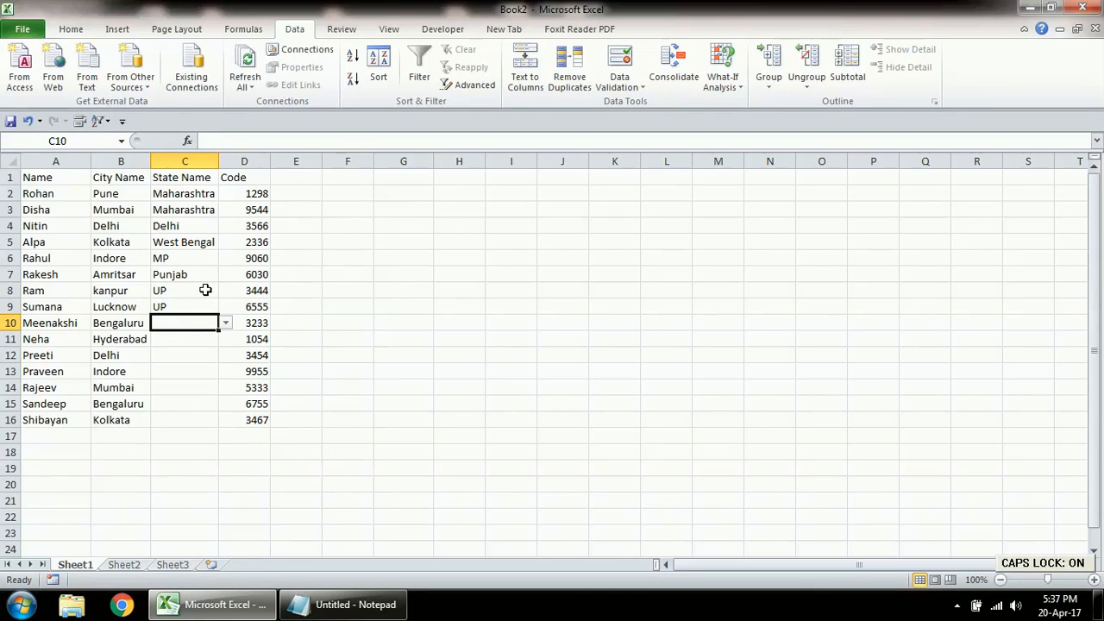
Step: Enter Karnataka in C10 and Andhra Pradesh in C11
type("K")
key("Caps_Lock")
type("ara")
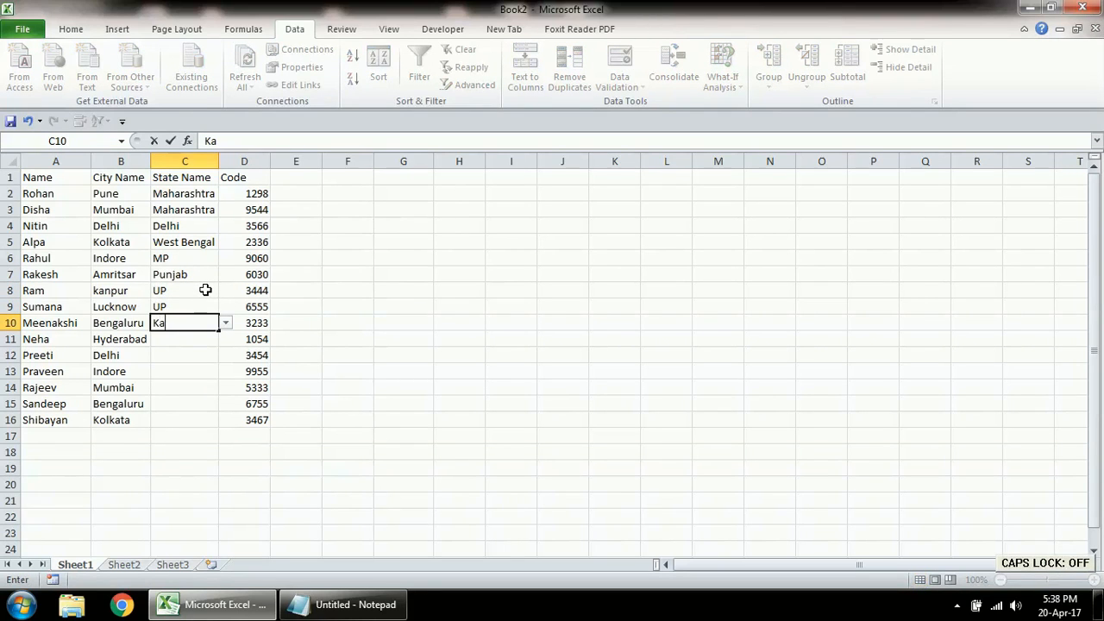
key("BackSpace")
key("BackSpace")
type("rnataka")
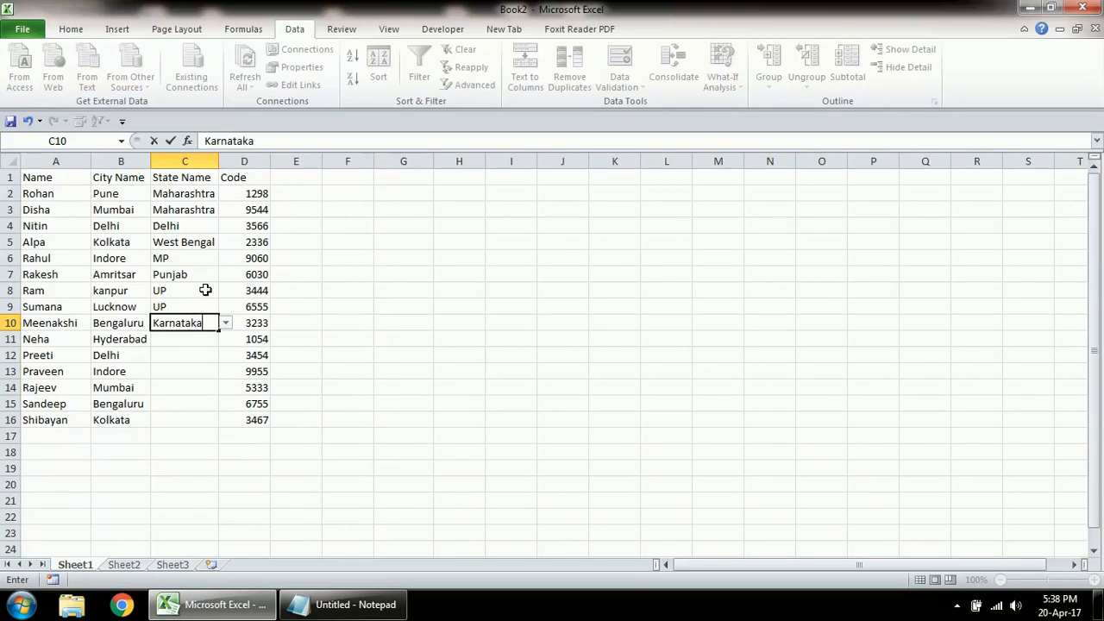
key("Return")
type("Andhra")
key("Caps_Lock")
type("P")
key("Caps_Lock")
type("radesg")
key("BackSpace")
type("h")
key("Return")
Step: Pick Delhi for C12 from the cell's dropdown list
key("alt+Down")
key("Down")
key("Down")
key("Return")
key("Return")
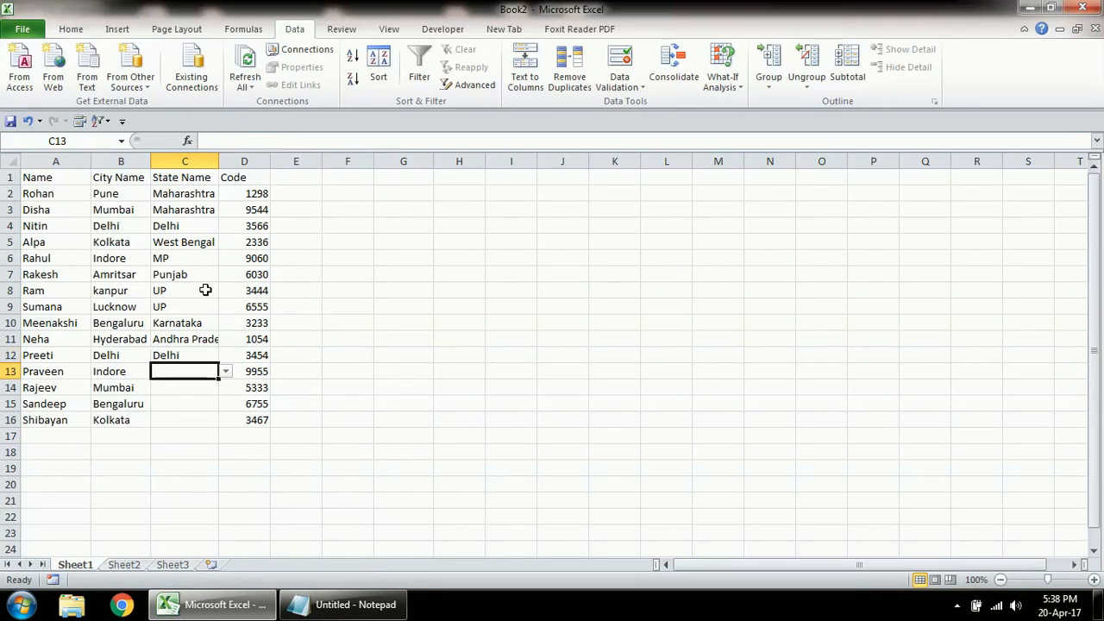
Step: Try lowercase mp in C13, cancel it, and enter MP instead
type("mp")
key("Return")
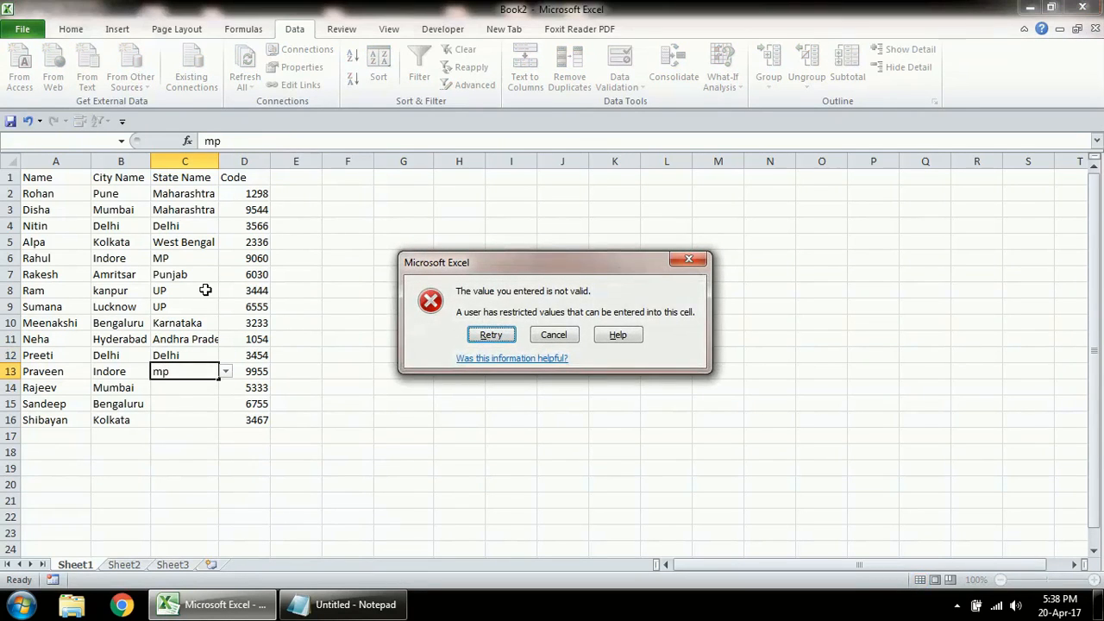
key("Tab")
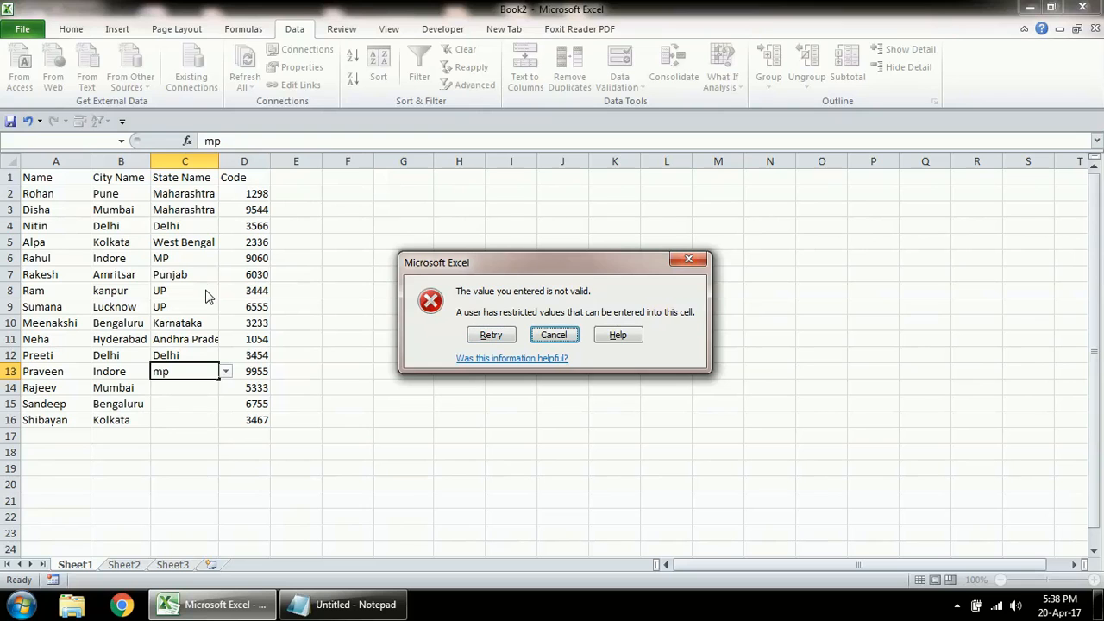
key("Return")
key("Caps_Lock")
type("MP")
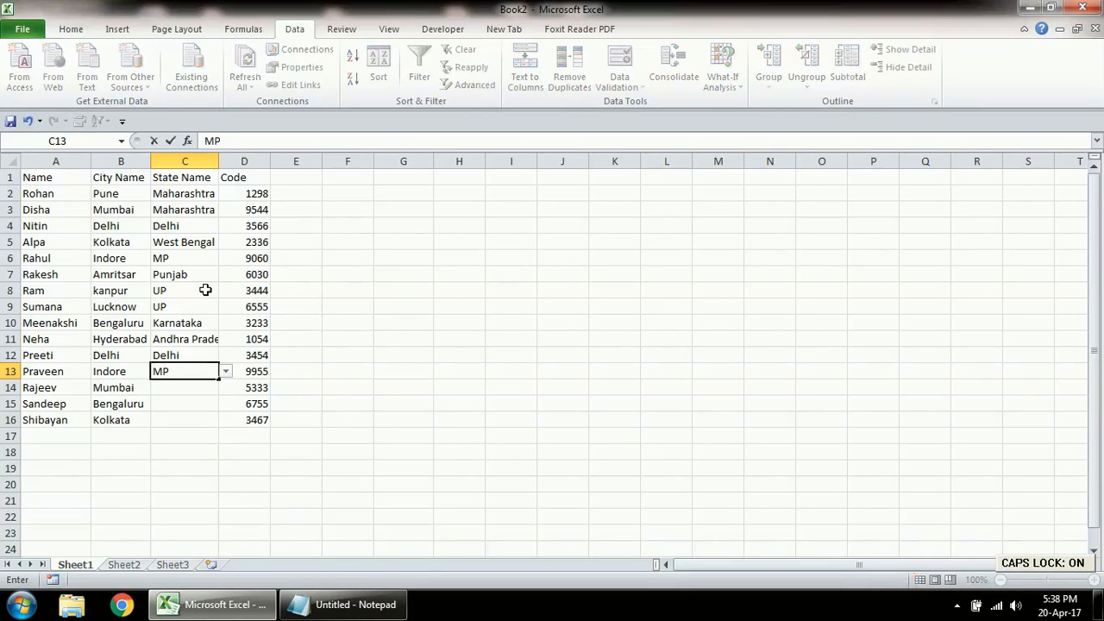
key("Return")
Step: Fill C14 to C16 with Maharashtra, Karnataka and West Bengal via autocomplete, and autofit column C
type("M")
key("Caps_Lock")
type("aharashtra")
key("Return")
key("Caps_Lock")
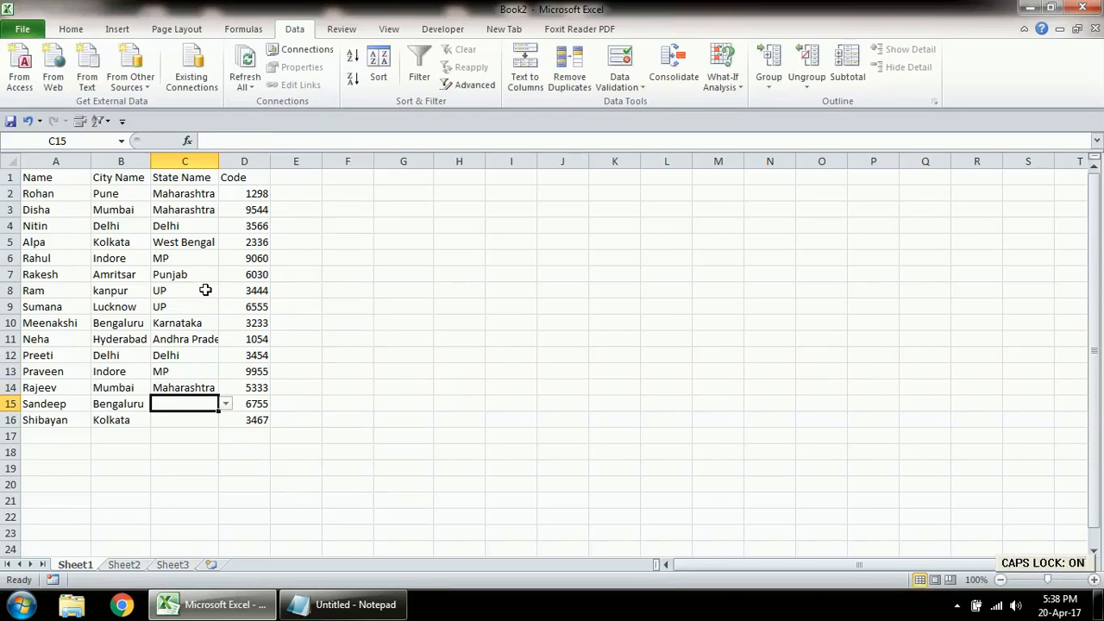
type("K")
key("Caps_Lock")
type("a")
key("Return")
key("Caps_Lock")
type("W")
key("Caps_Lock")
type("e")
key("Return")
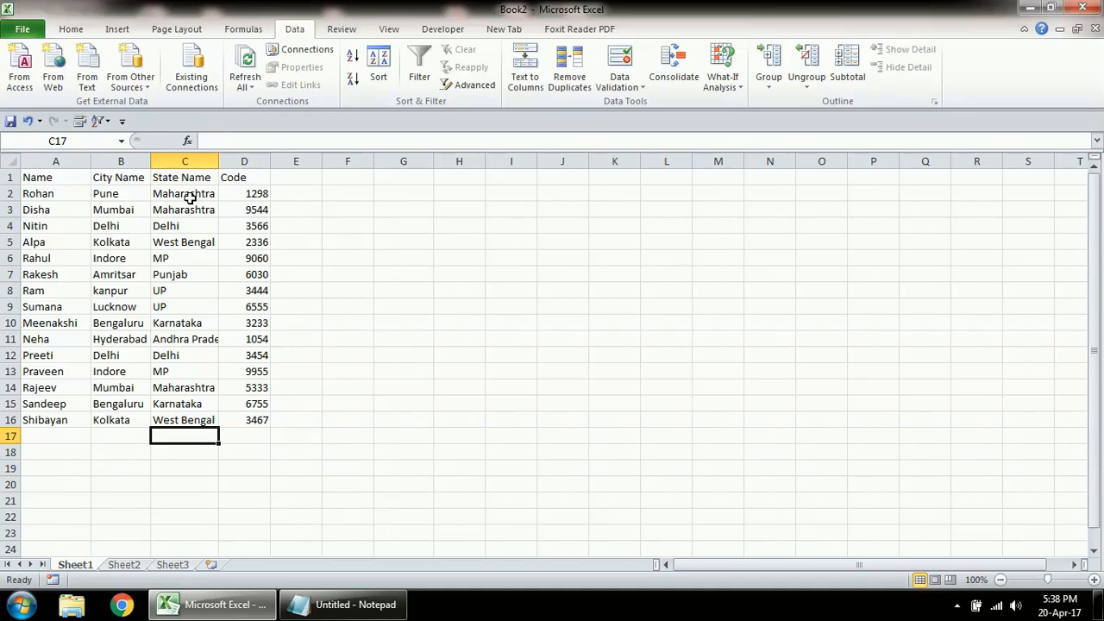
left_click_drag(220, 163, 220, 163)
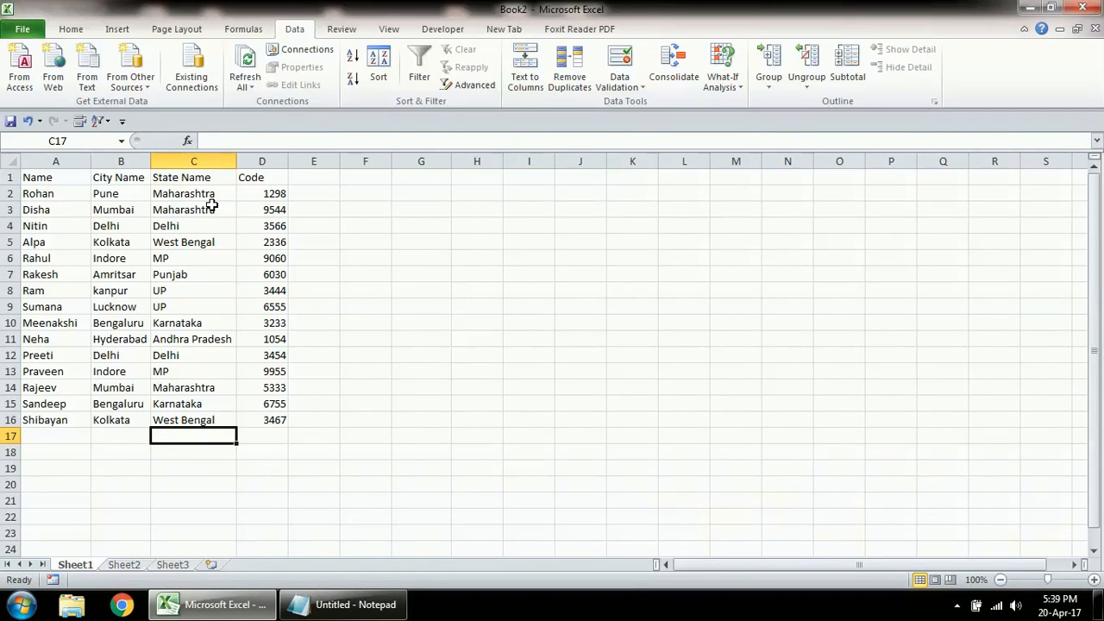
Step: On Sheet2, widen column A and enter the header State in A1
left_click(124, 565)
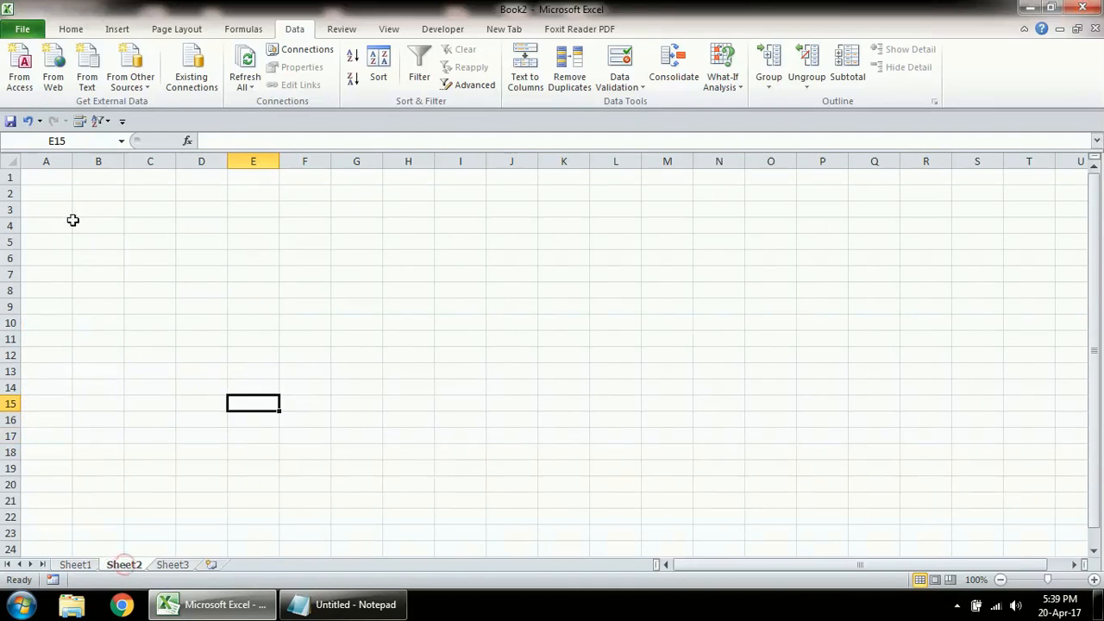
left_click(54, 172)
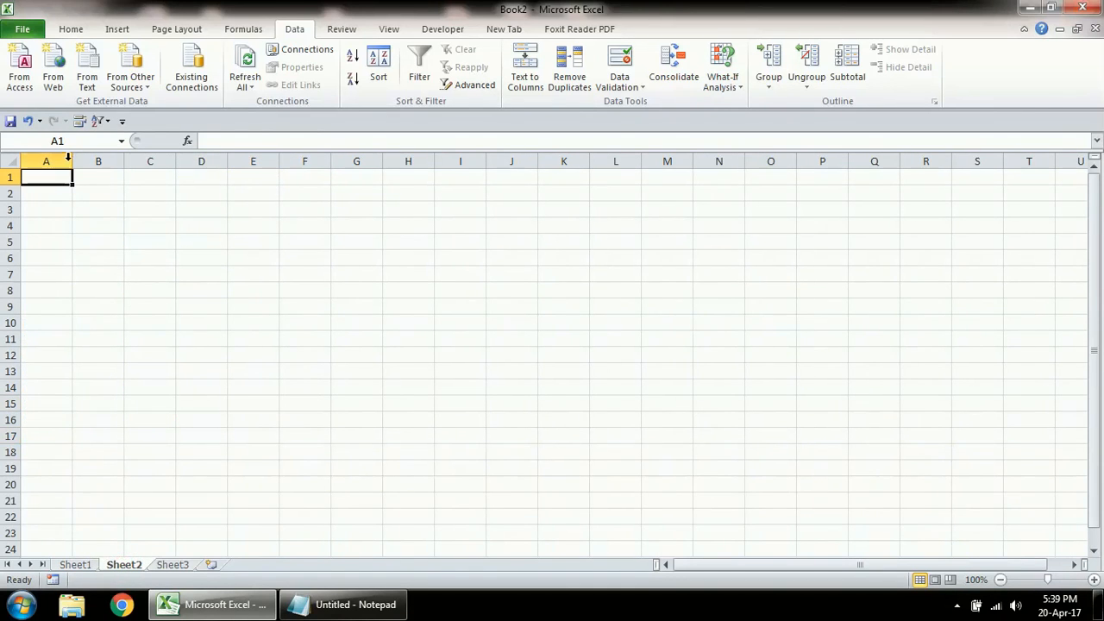
left_click_drag(72, 161, 120, 161)
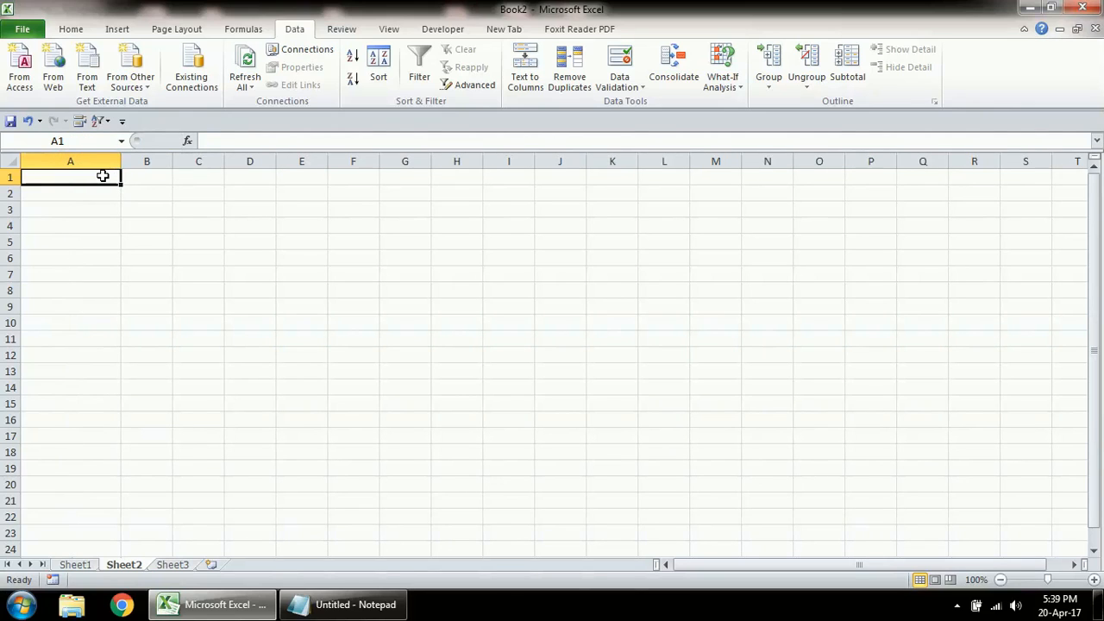
type("Sato")
key("BackSpace")
key("BackSpace")
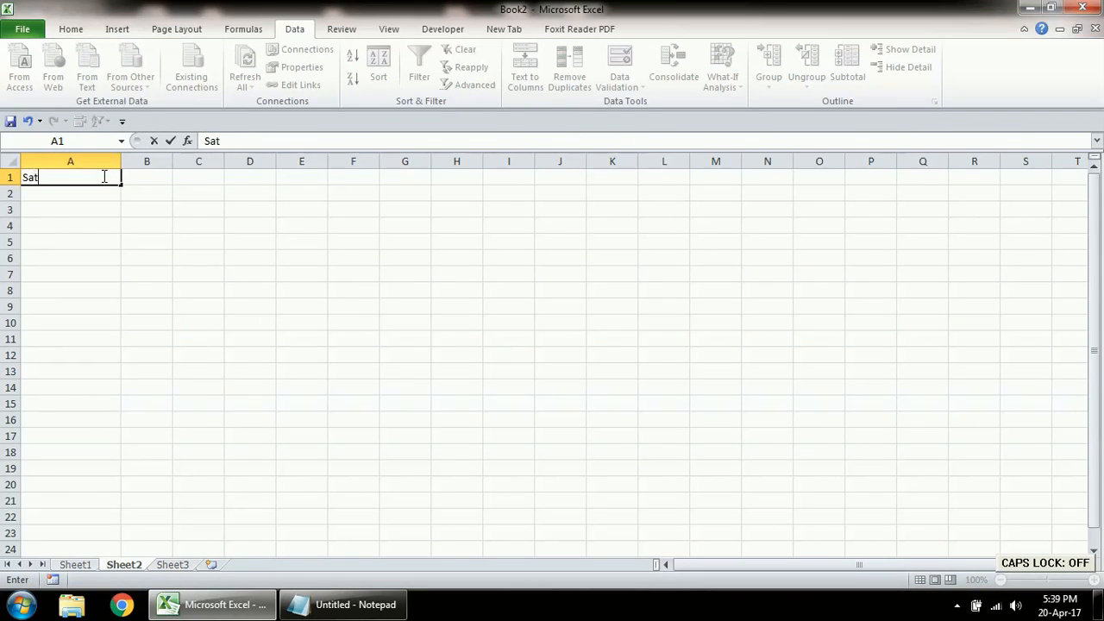
type("t")
key("Caps_Lock")
type("ATE")
key("Return")
left_click(103, 176)
key("Caps_Lock")
key("Delete")
key("Caps_Lock")
type("STA")
key("BackSpace")
key("BackSpace")
key("BackSpace")
type("S")
key("Caps_Lock")
type("at")
key("BackSpace")
key("BackSpace")
type("tate")
key("Return")
key("Caps_Lock")
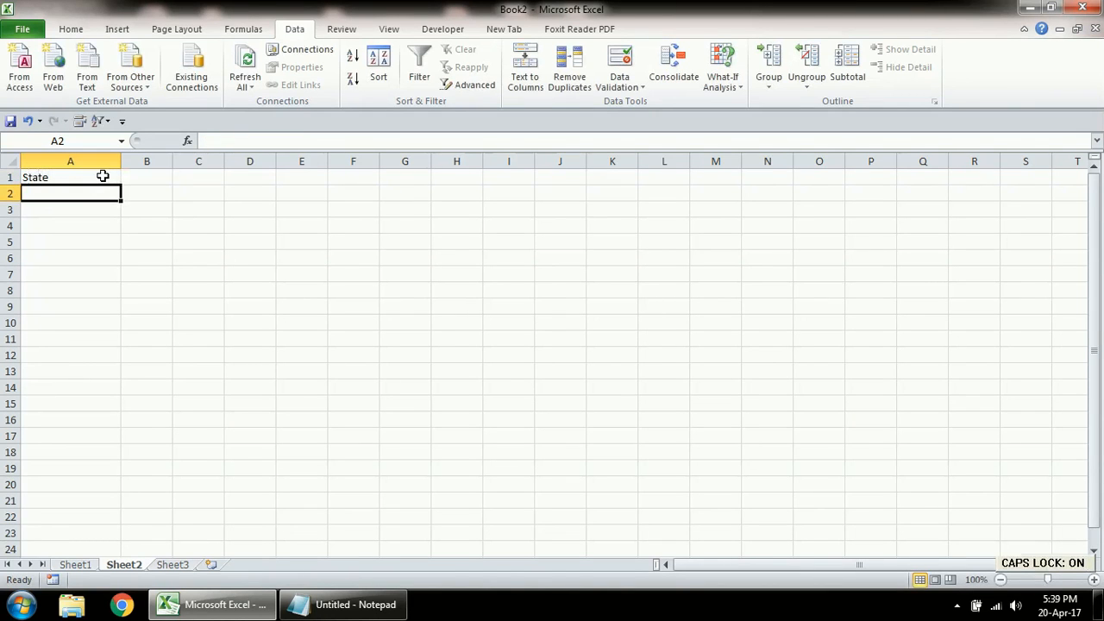
Step: Copy the state names C2:C16 from Sheet1 and paste them into Sheet2 starting at A2
key("alt+Tab")
key("alt+Tab")
key("ctrl+Page_Up")
key("Up")
key("ctrl+Up")
key("Down")
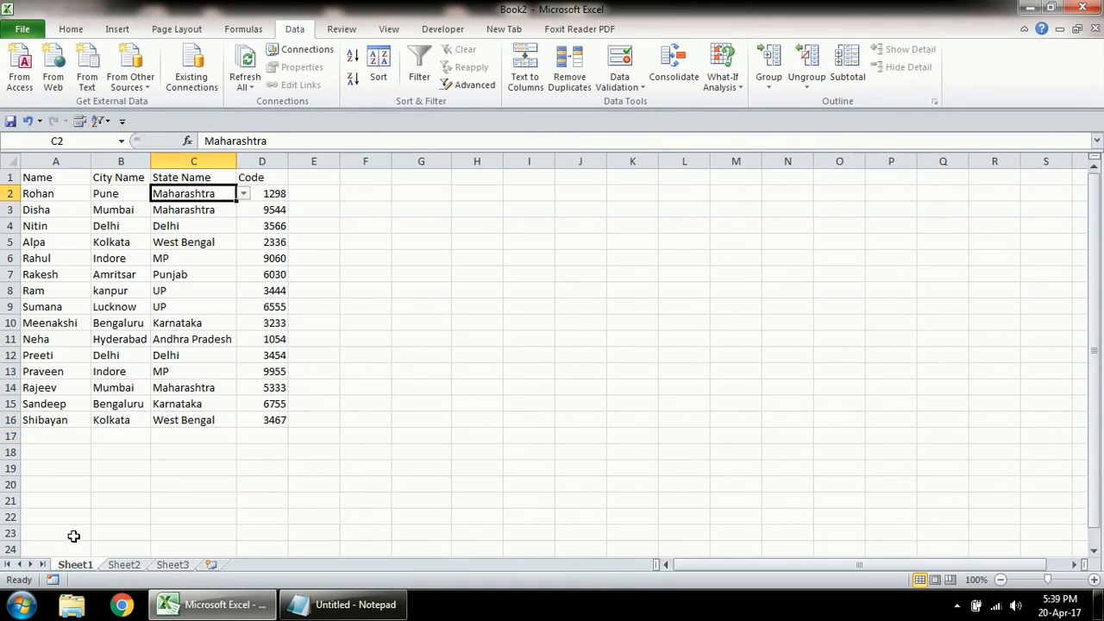
key("ctrl+shift+Down")
key("ctrl+c")
key("ctrl+Page_Down")
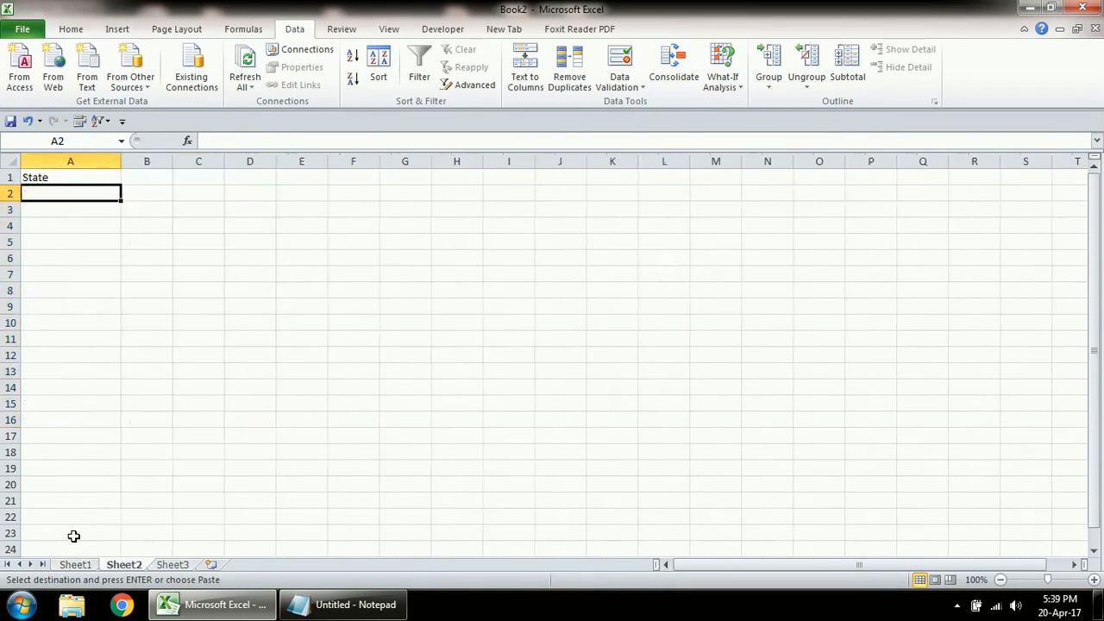
key("ctrl+v")
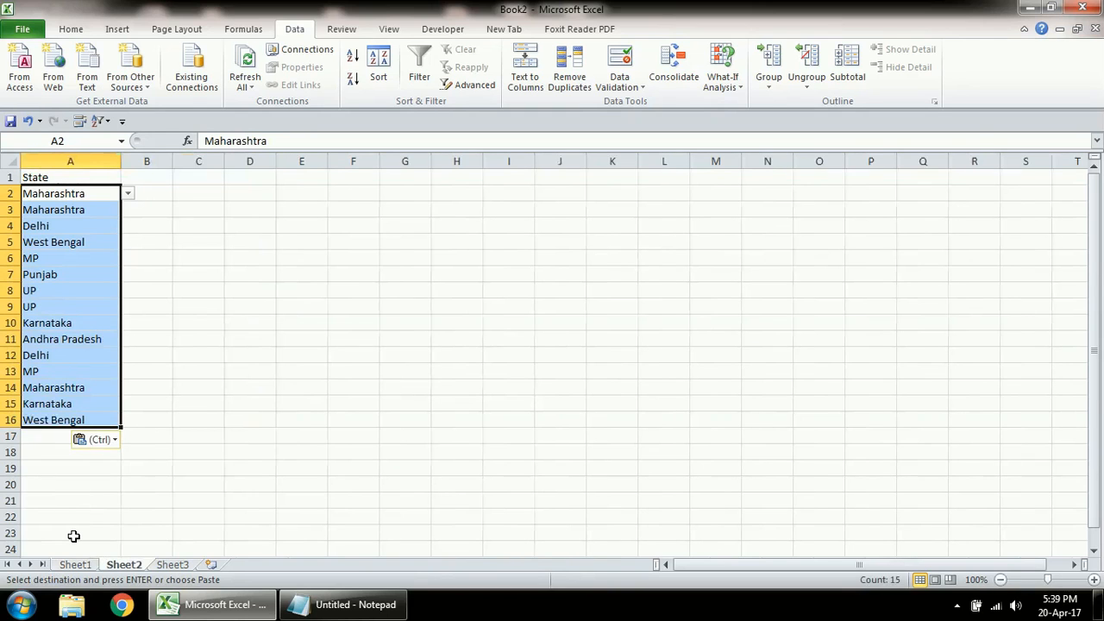
Step: Remove duplicate values from the pasted state list
key("alt+a")
key("m")
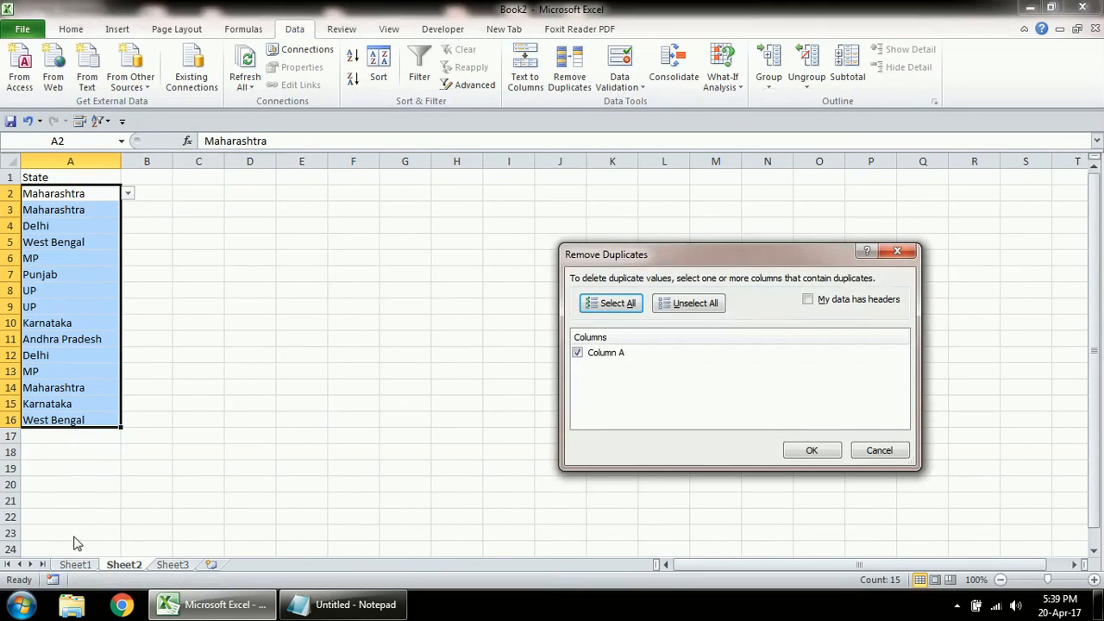
left_click(807, 454)
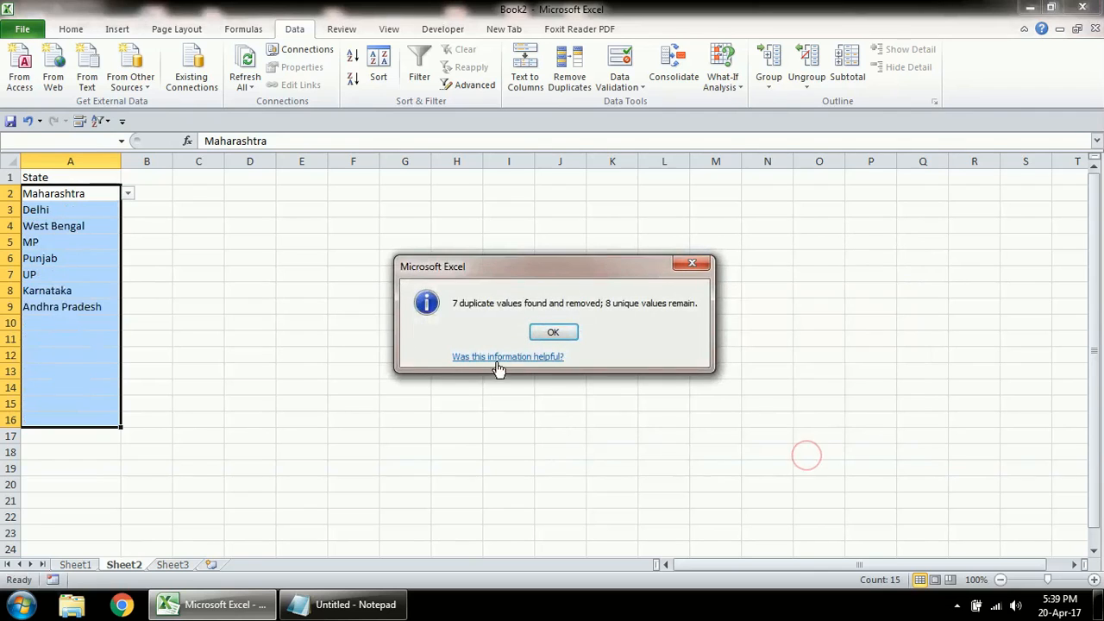
left_click(553, 332)
left_click(69, 339)
left_click(83, 323)
Step: Append Himachal Pradesh in A10 and Bihar in A11 to the state list
key("Caps_Lock")
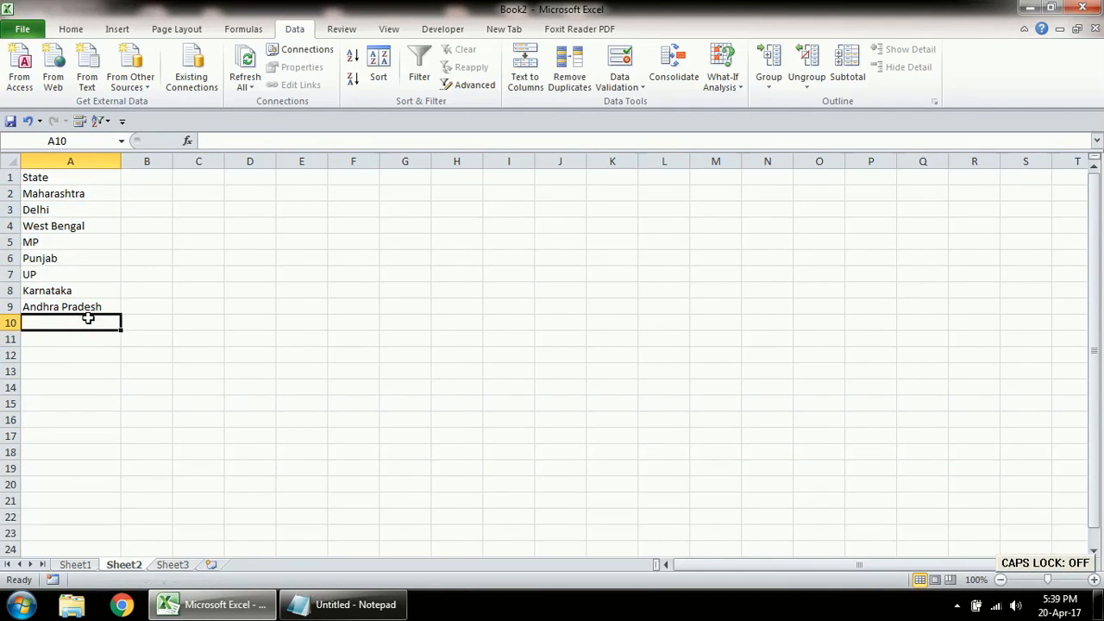
type("g")
key("Caps_Lock")
type("U")
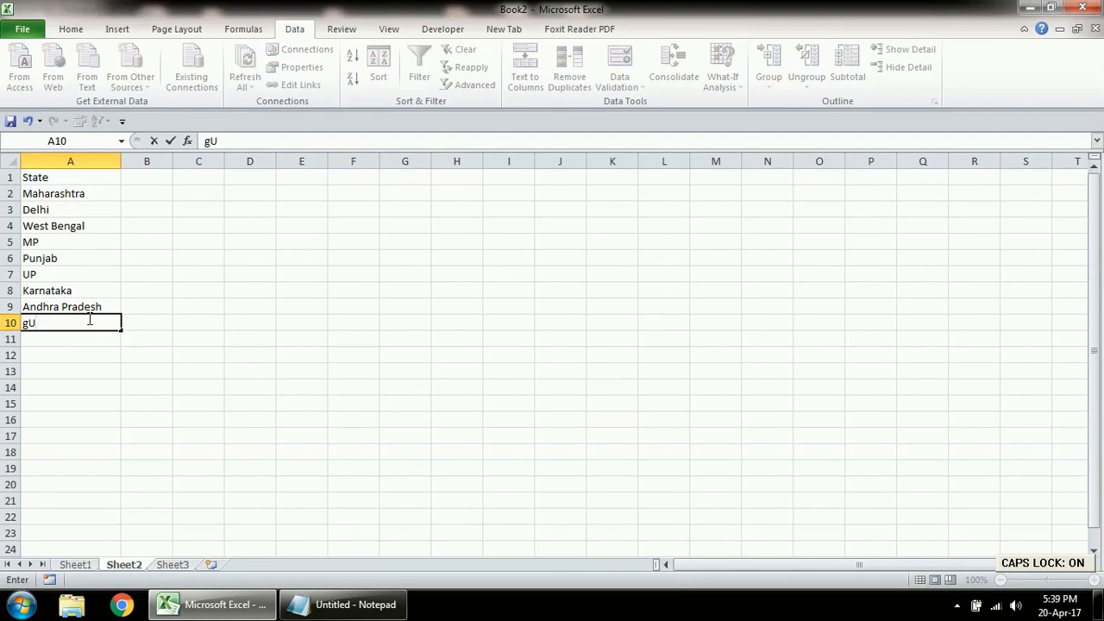
key("BackSpace")
key("BackSpace")
key("BackSpace")
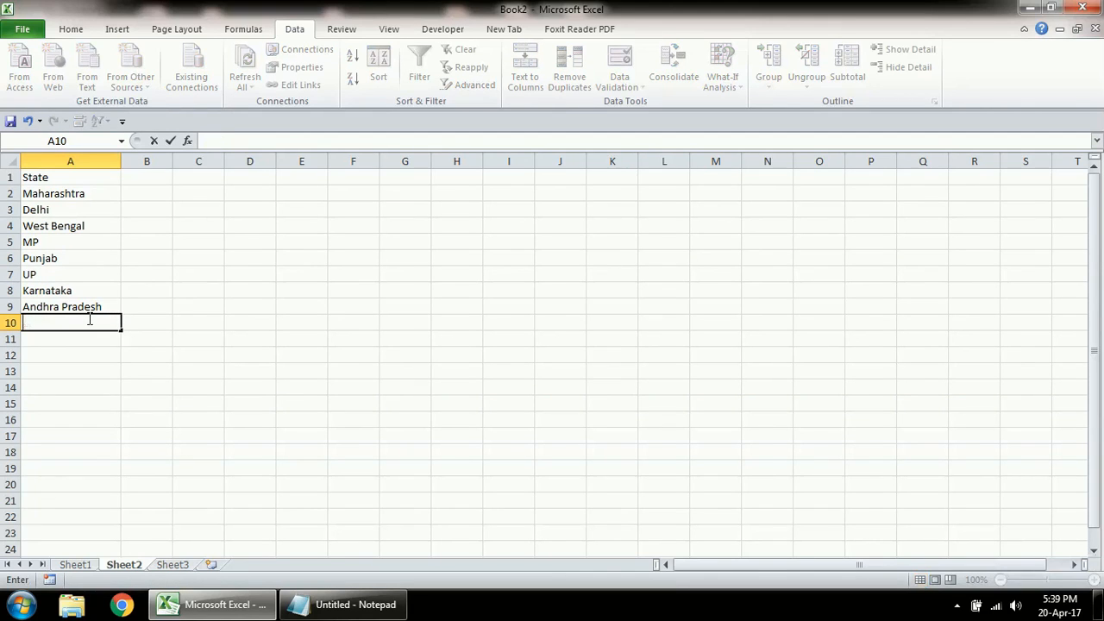
type("H")
key("BackSpace")
type("H")
key("Caps_Lock")
type("imachal Pradesh")
key("Return")
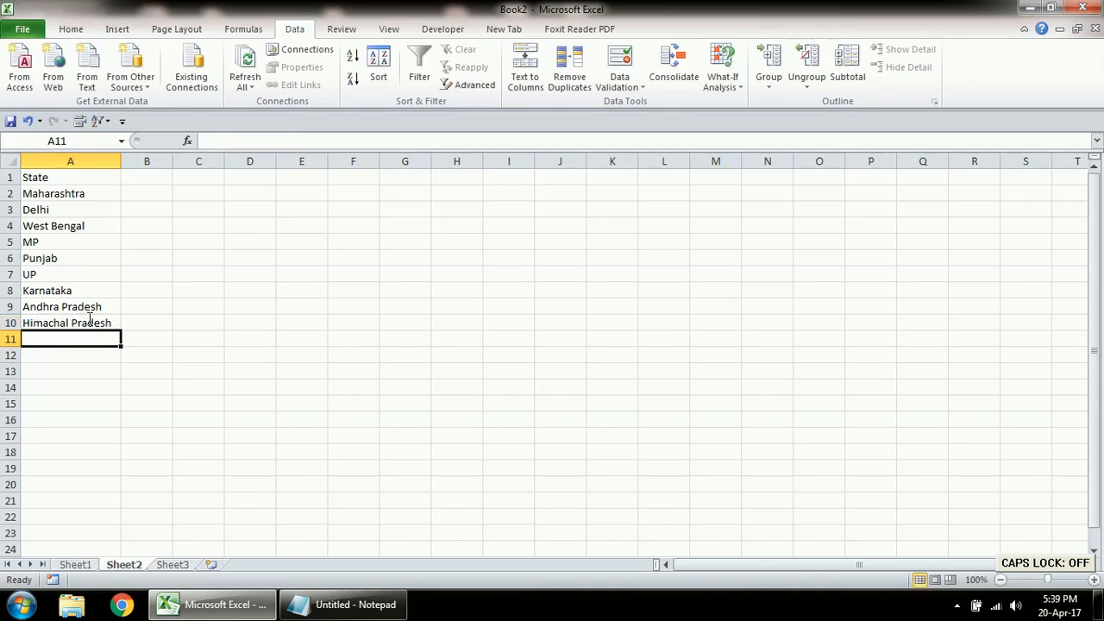
key("Caps_Lock")
type("B")
key("Caps_Lock")
type("u")
key("BackSpace")
type("ihar")
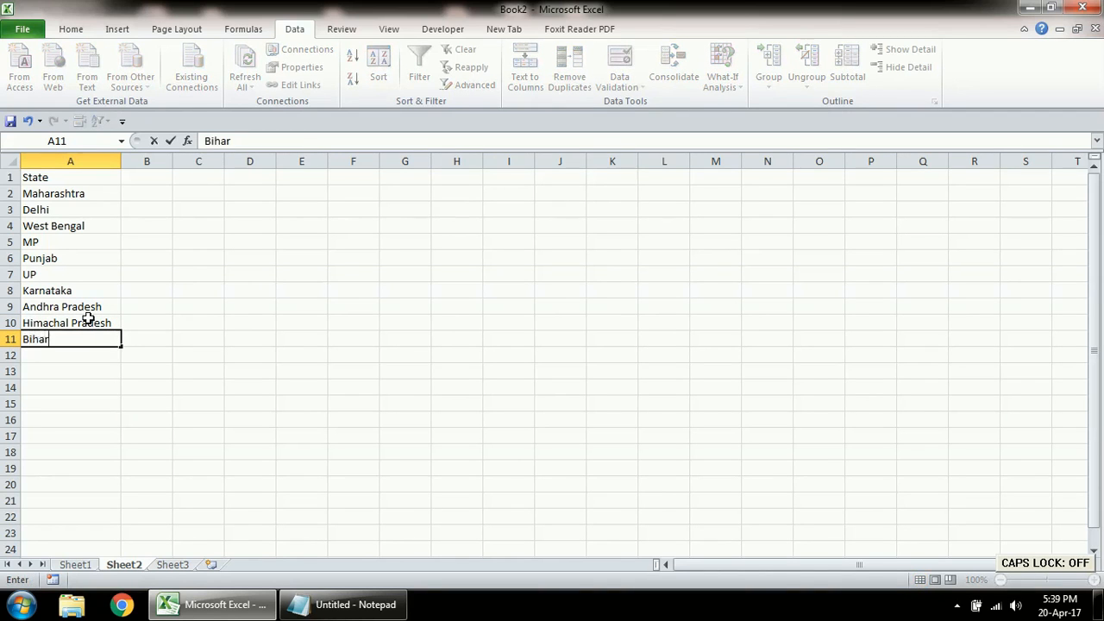
key("Return")
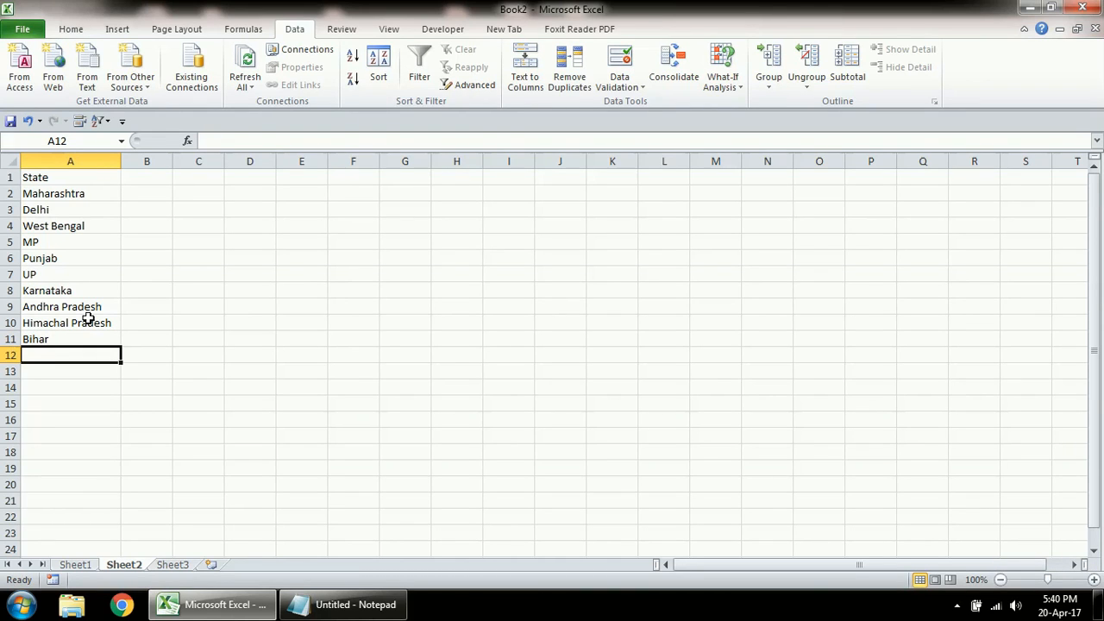
Step: Back on Sheet1, widen column E and enter the header State in E1
left_click(75, 565)
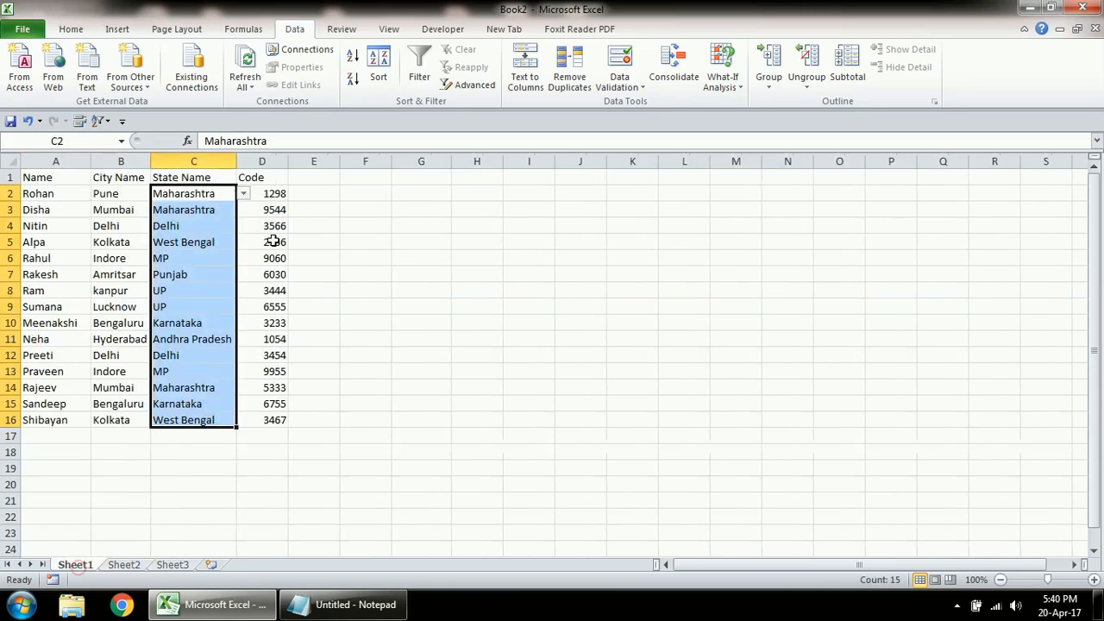
left_click_drag(341, 161, 405, 163)
left_click(370, 179)
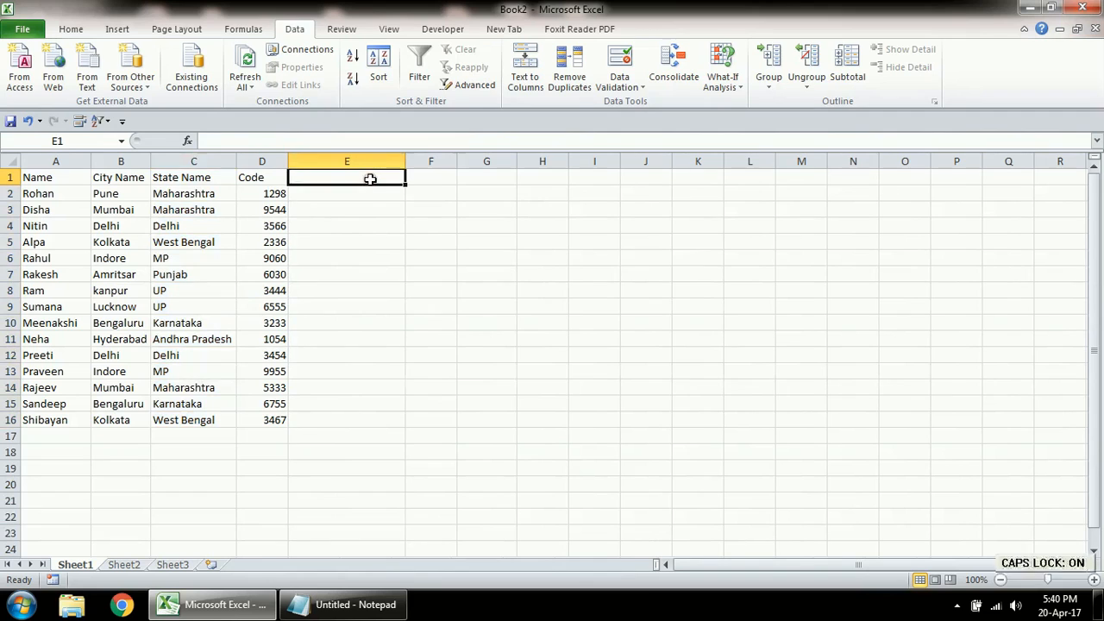
type("Satet")
key("BackSpace")
key("BackSpace")
key("BackSpace")
type("tate")
key("Return")
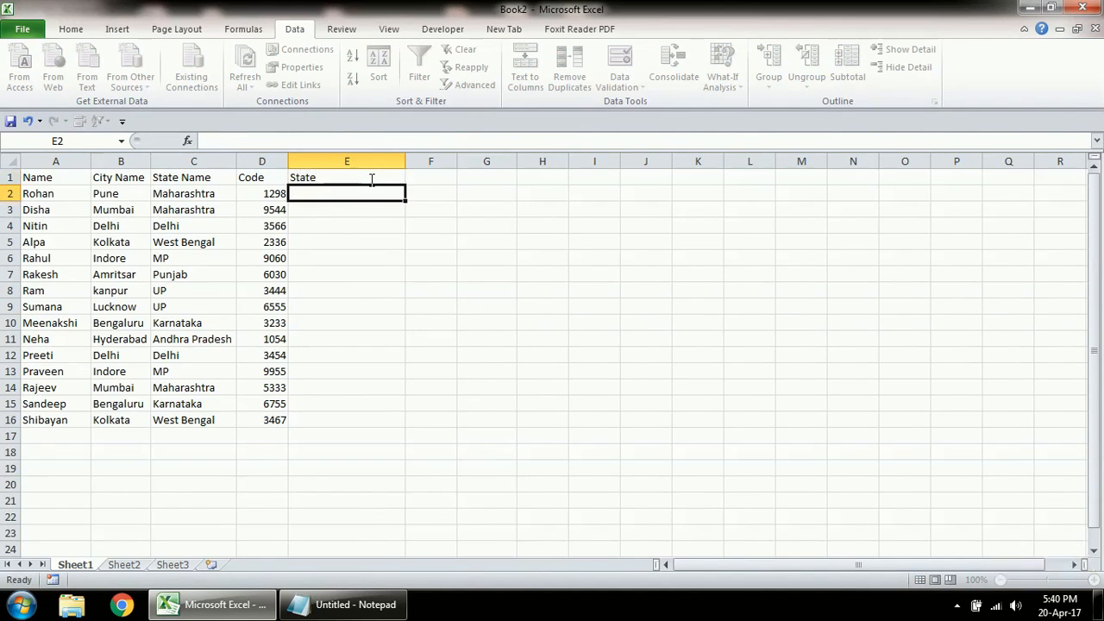
Step: Apply list data validation to E2:E25 using the Sheet2 state list =Sheet2!$A$2:$A$11 as the source
left_click_drag(366, 197, 352, 483)
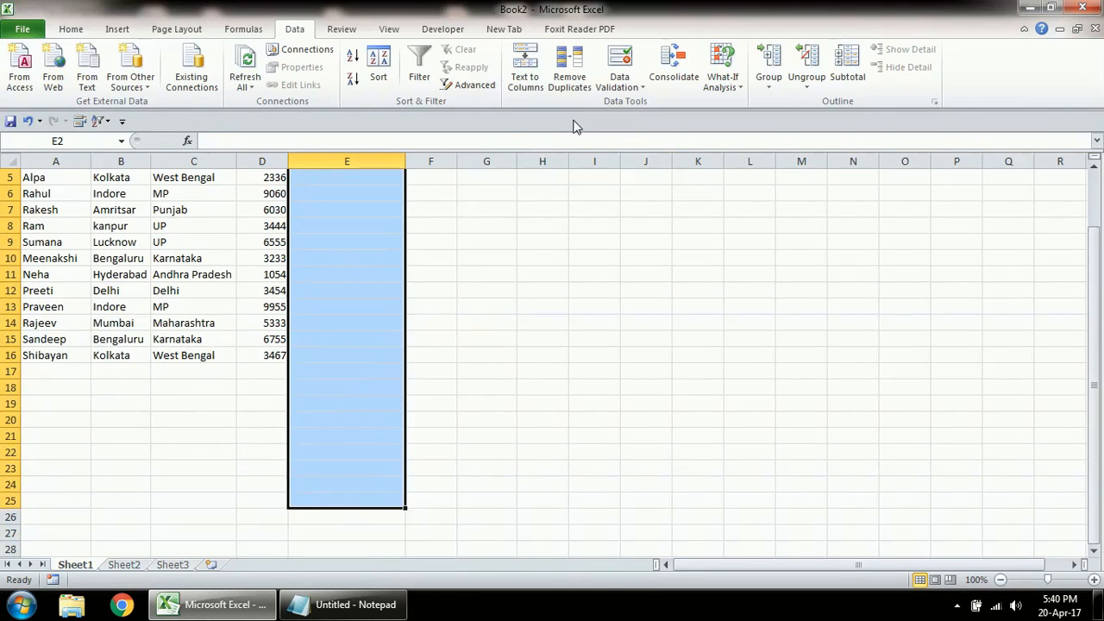
left_click(620, 62)
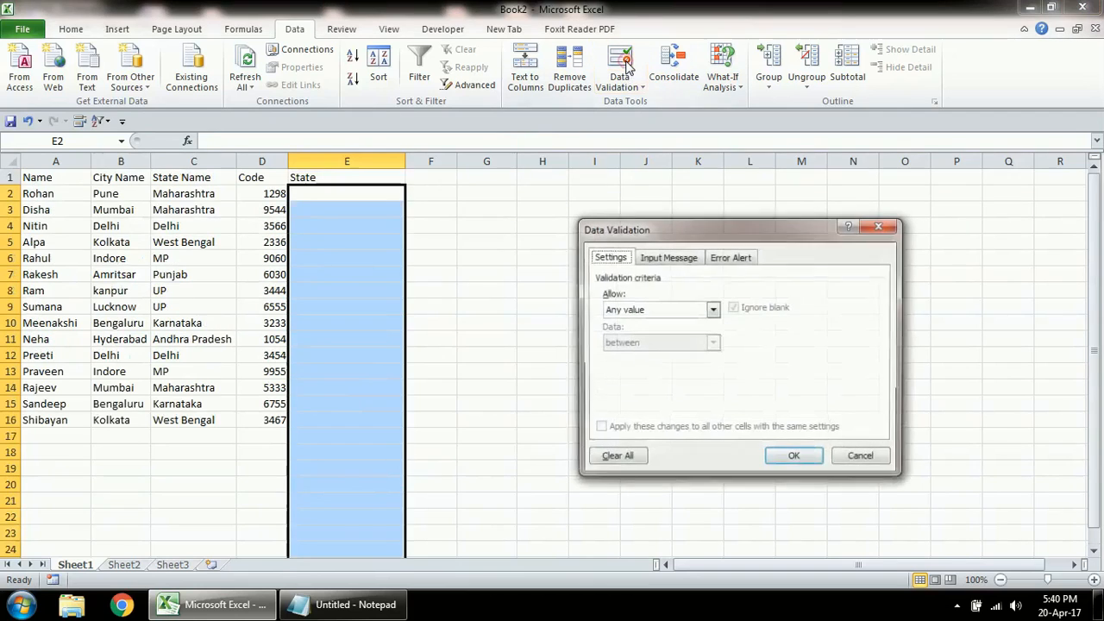
left_click(678, 310)
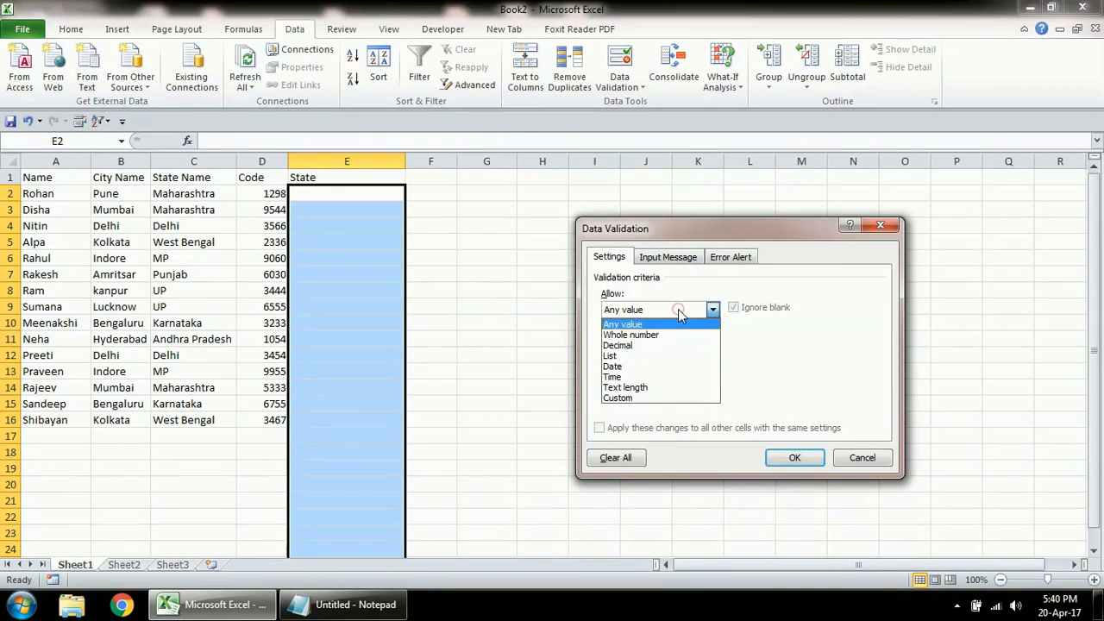
left_click(639, 355)
left_click(638, 380)
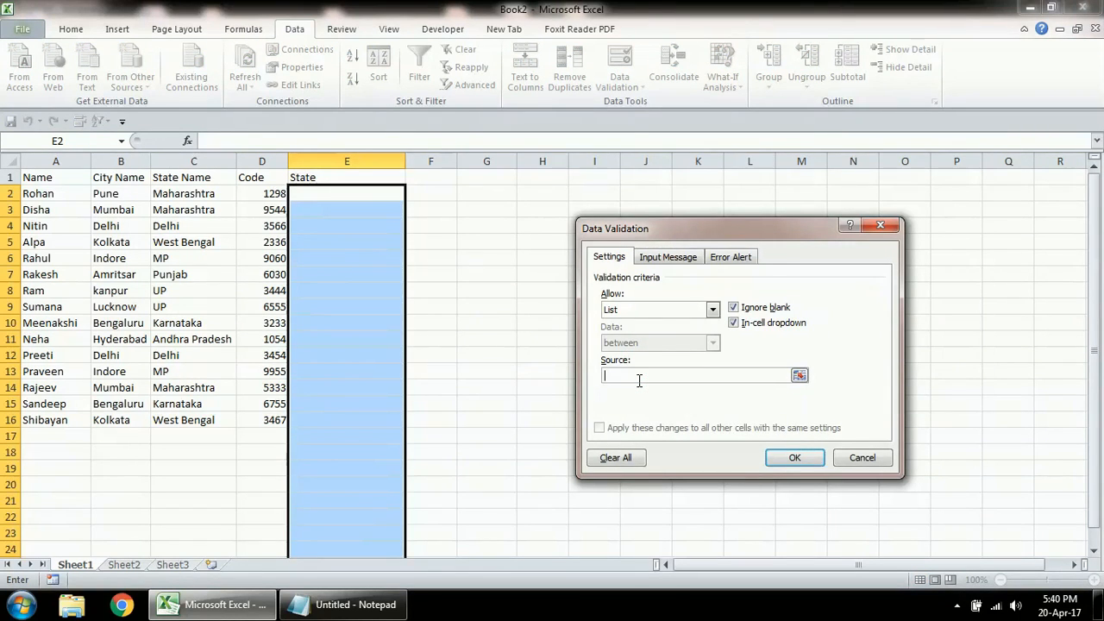
left_click(124, 565)
left_click_drag(57, 190, 76, 339)
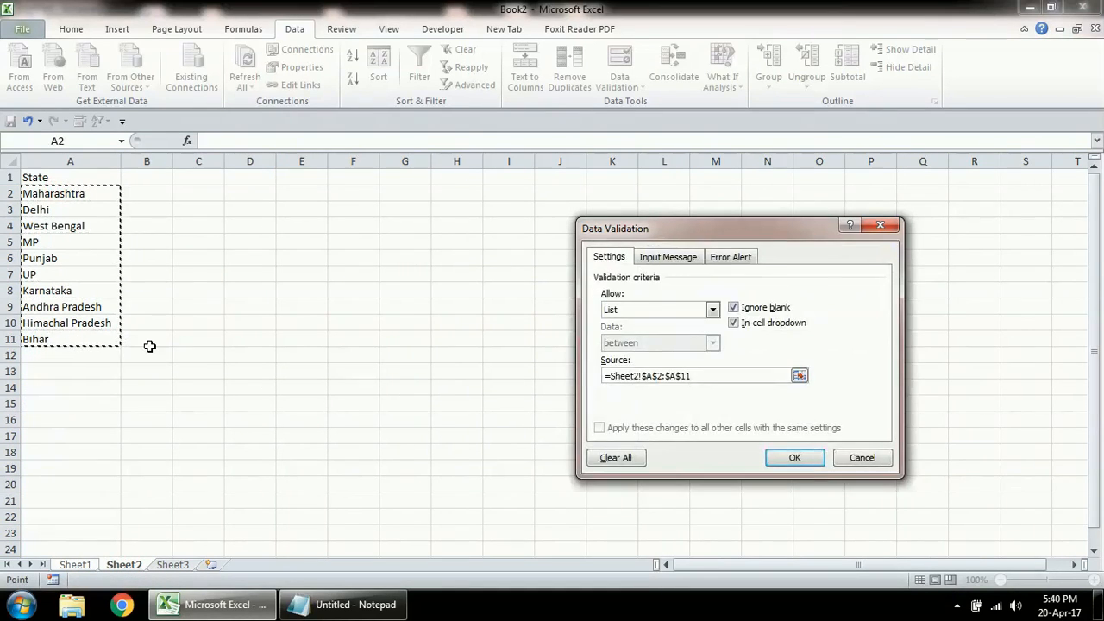
left_click(779, 459)
Step: Choose Bihar in E2, West Bengal in E3 and Punjab in E4 from the state dropdown lists
left_click(371, 195)
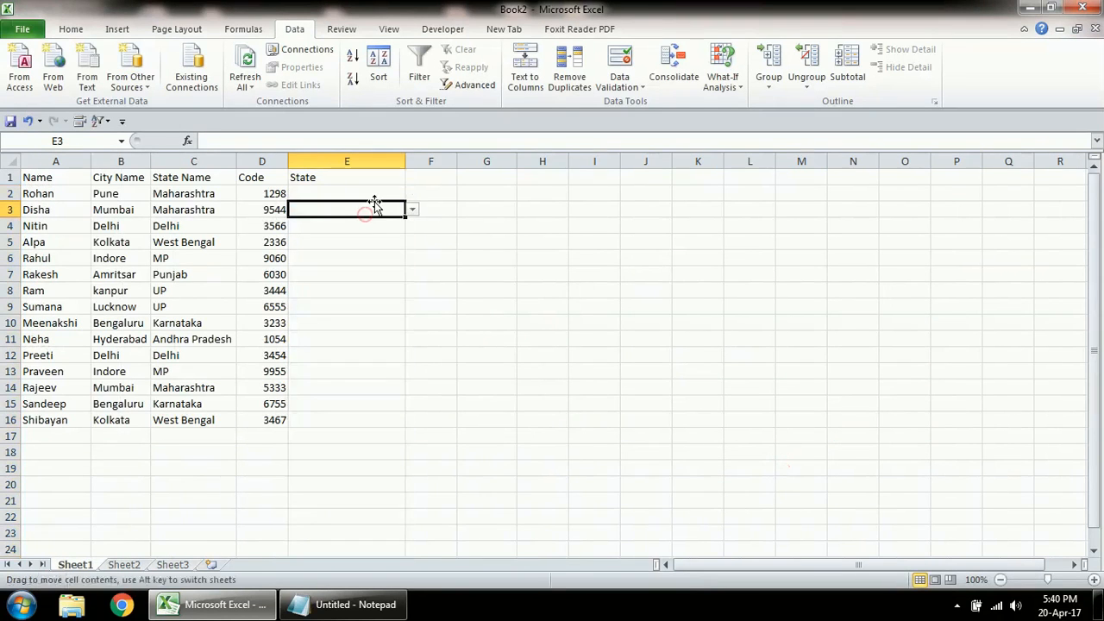
left_click(412, 194)
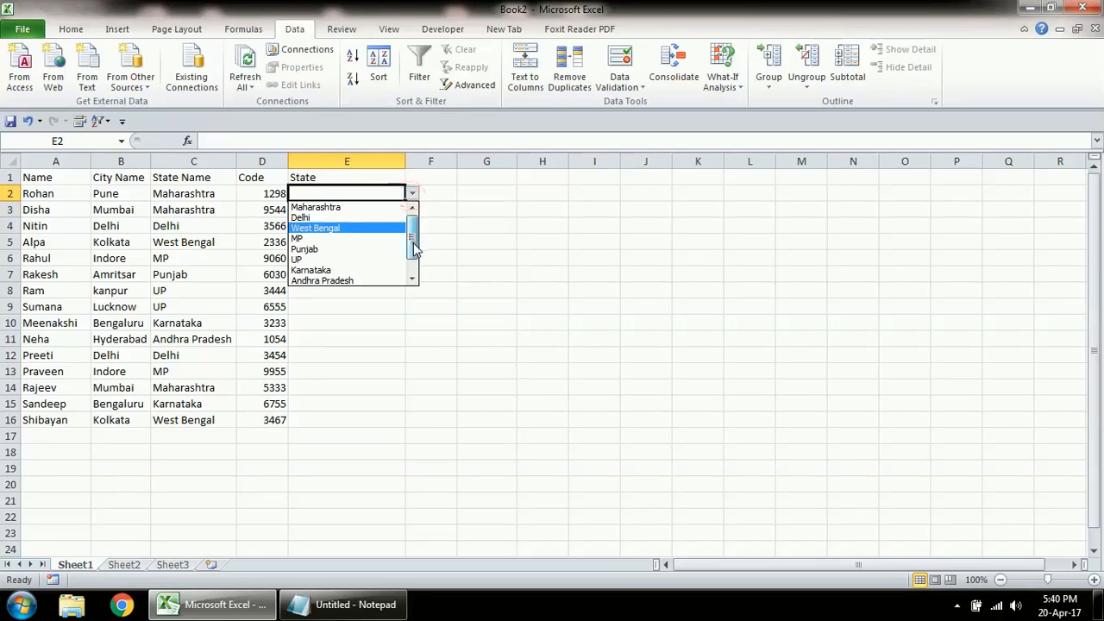
left_click_drag(414, 234, 414, 267)
left_click(358, 281)
left_click(354, 208)
left_click(411, 215)
left_click(391, 204)
left_click(413, 210)
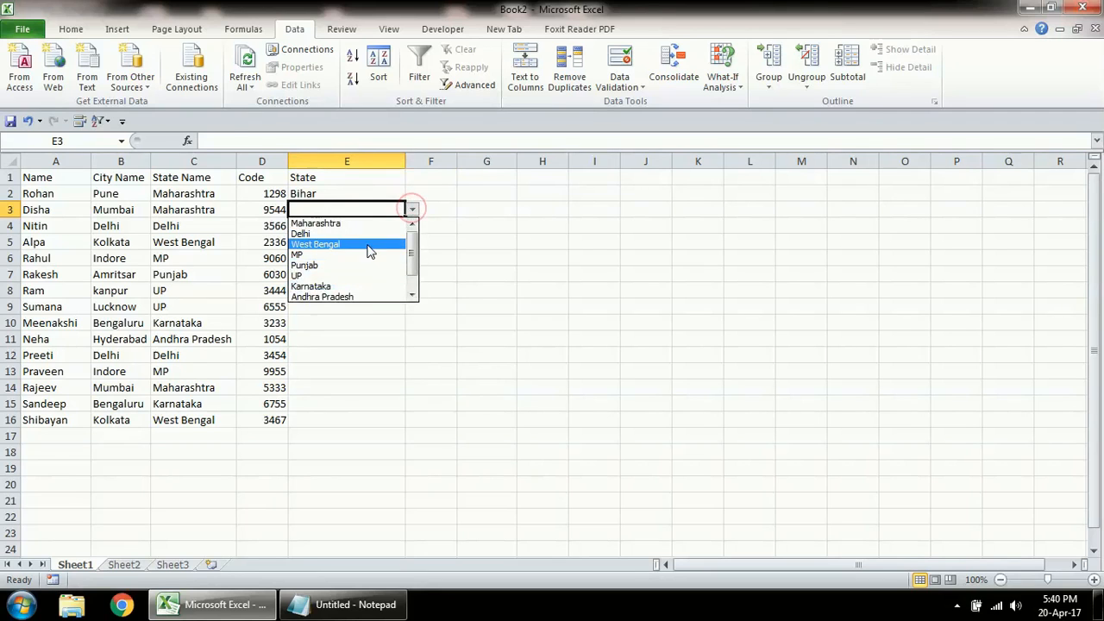
left_click(358, 244)
left_click(366, 226)
left_click(412, 225)
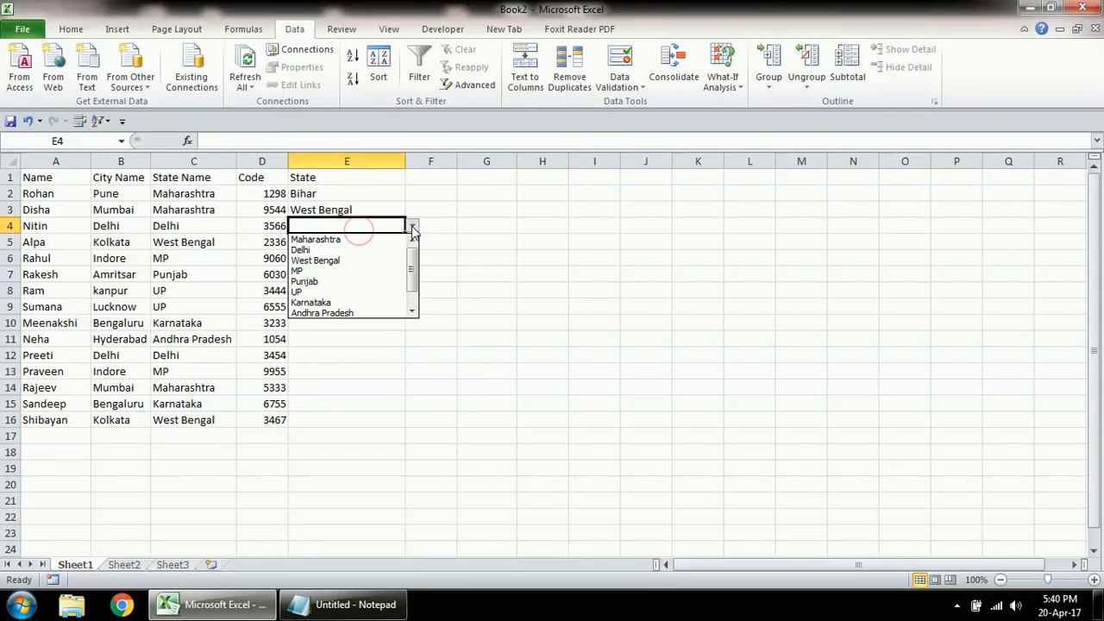
left_click(373, 281)
left_click(365, 235)
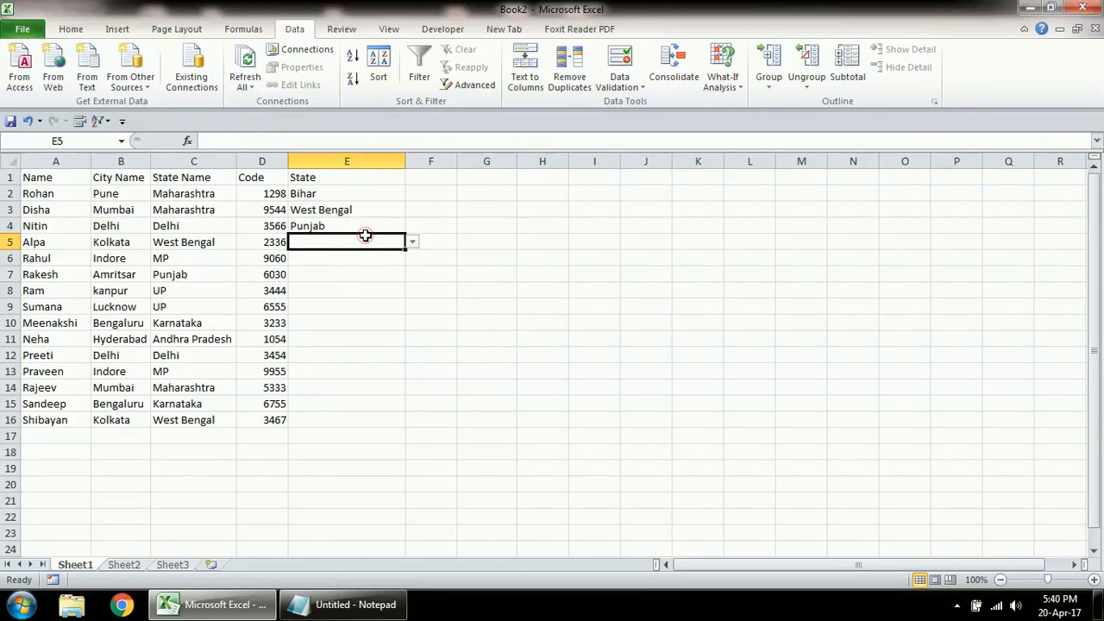
Step: Select E2:E13 and clear all data validation settings from those cells
key("Up")
key("Up")
key("Up")
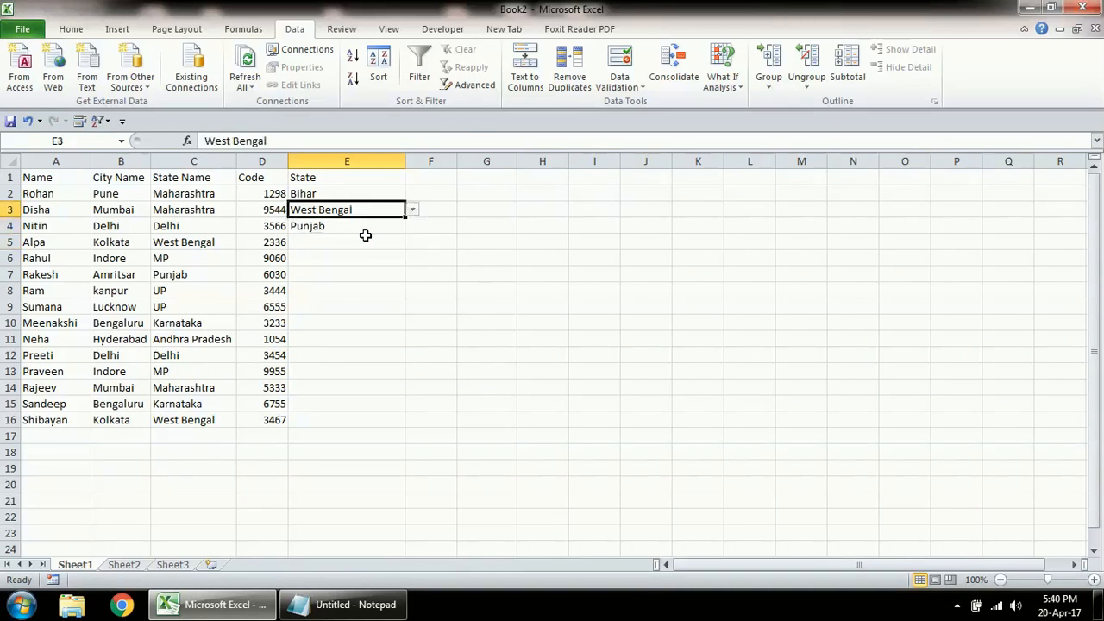
key("shift+Down")
key("shift+Down")
key("shift+Down")
key("shift+Down")
key("shift+Down")
key("shift+Down")
key("shift+Down")
key("shift+Down")
key("shift+Down")
key("shift+Down")
key("shift+Down")
key("shift+Down")
key("shift+Down")
key("shift+Down")
key("shift+Down")
key("shift+Down")
key("shift+Down")
key("shift+Down")
key("shift+Down")
key("shift+Down")
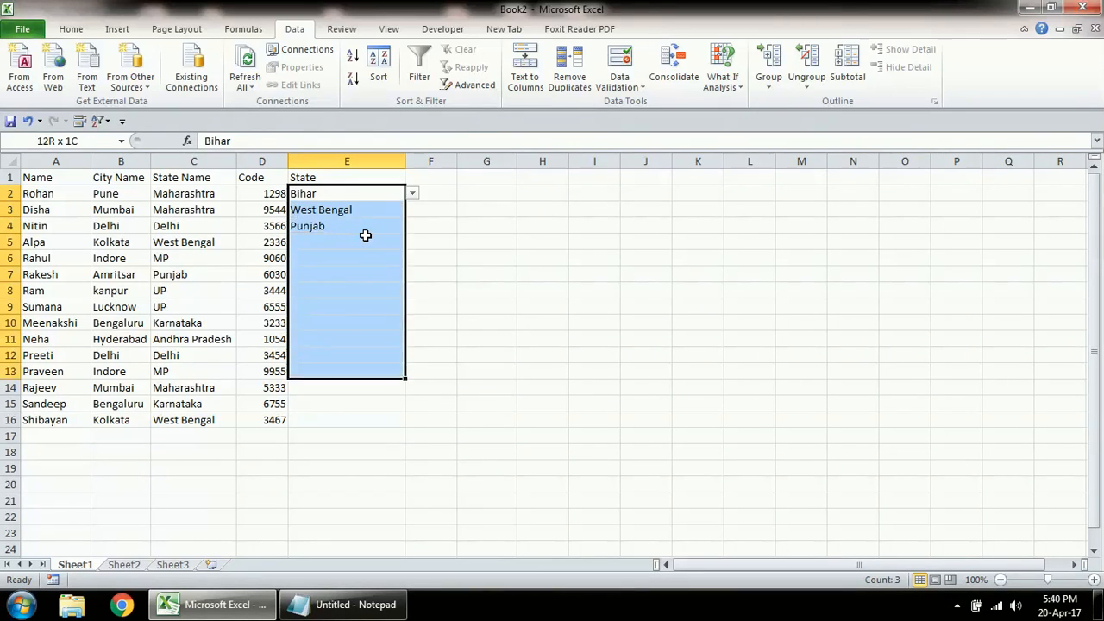
left_click(619, 62)
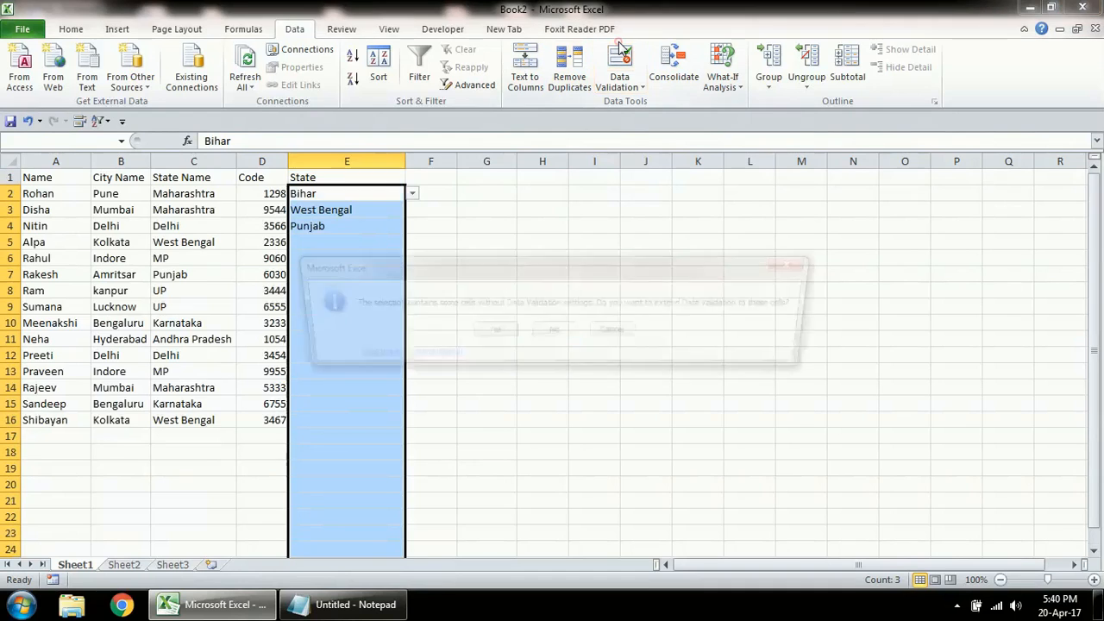
left_click(490, 333)
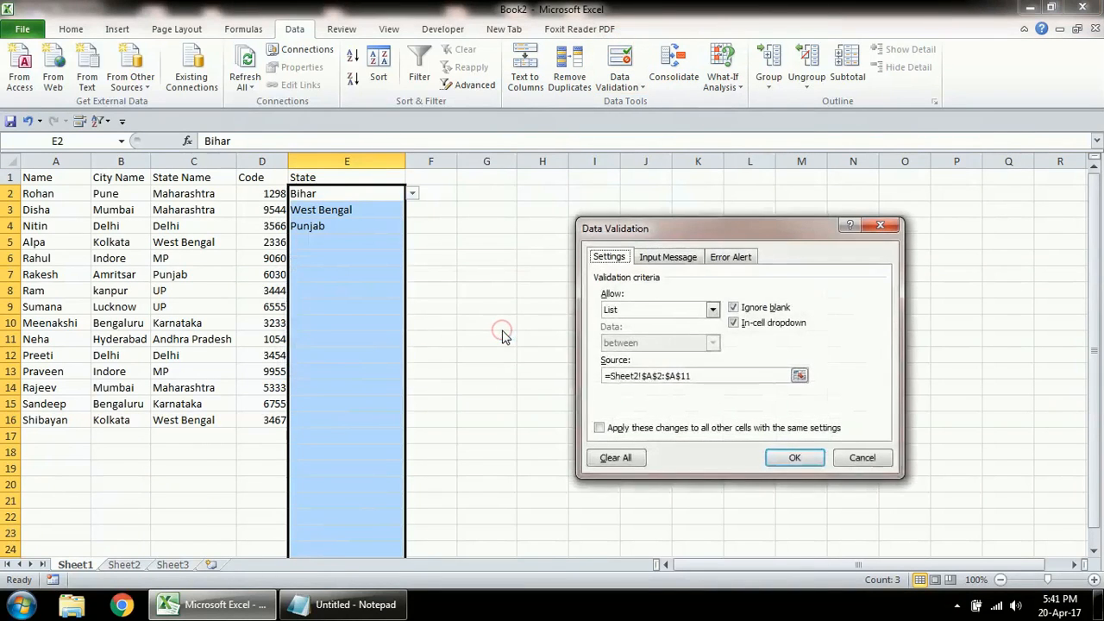
left_click(615, 457)
left_click(795, 458)
Step: Enter HARYANA in E5, a state not in the list
left_click(356, 241)
left_click(354, 227)
left_click(353, 245)
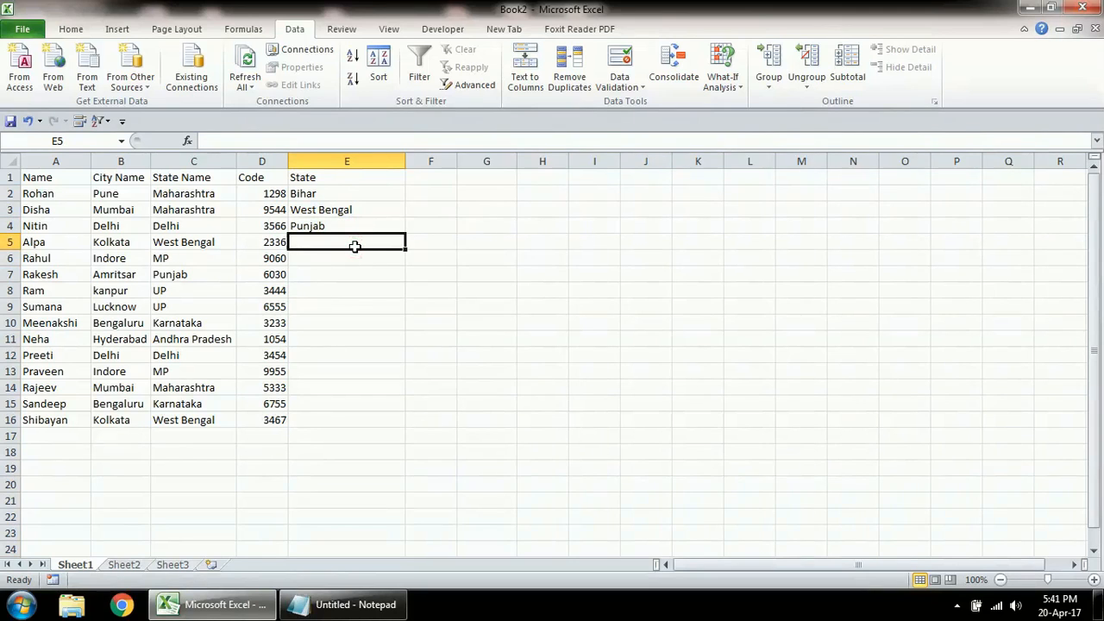
key("Caps_Lock")
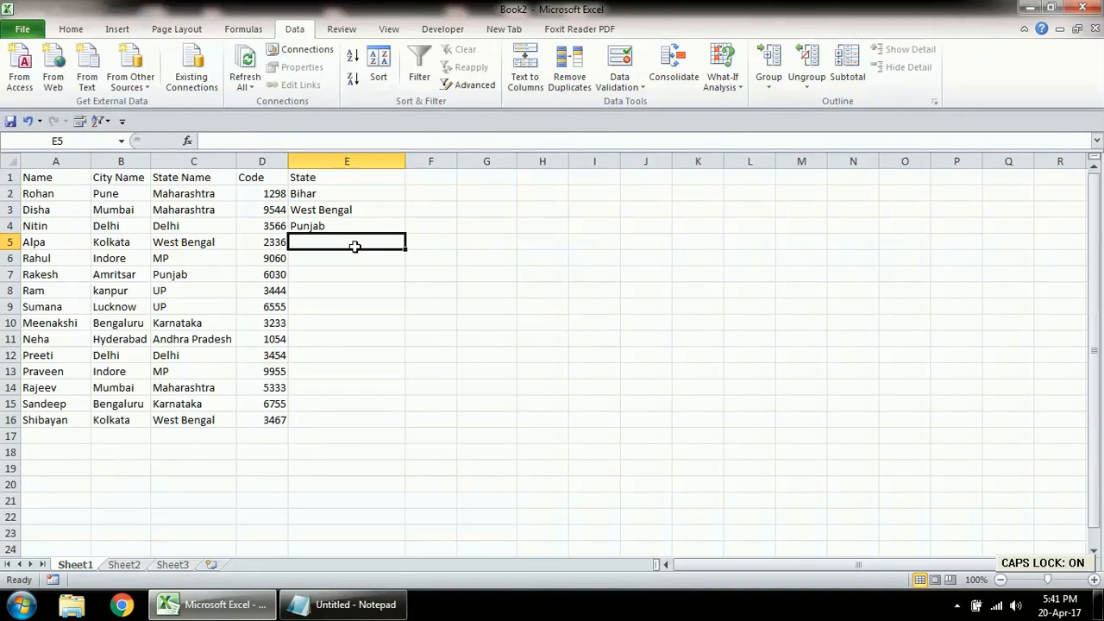
type("H")
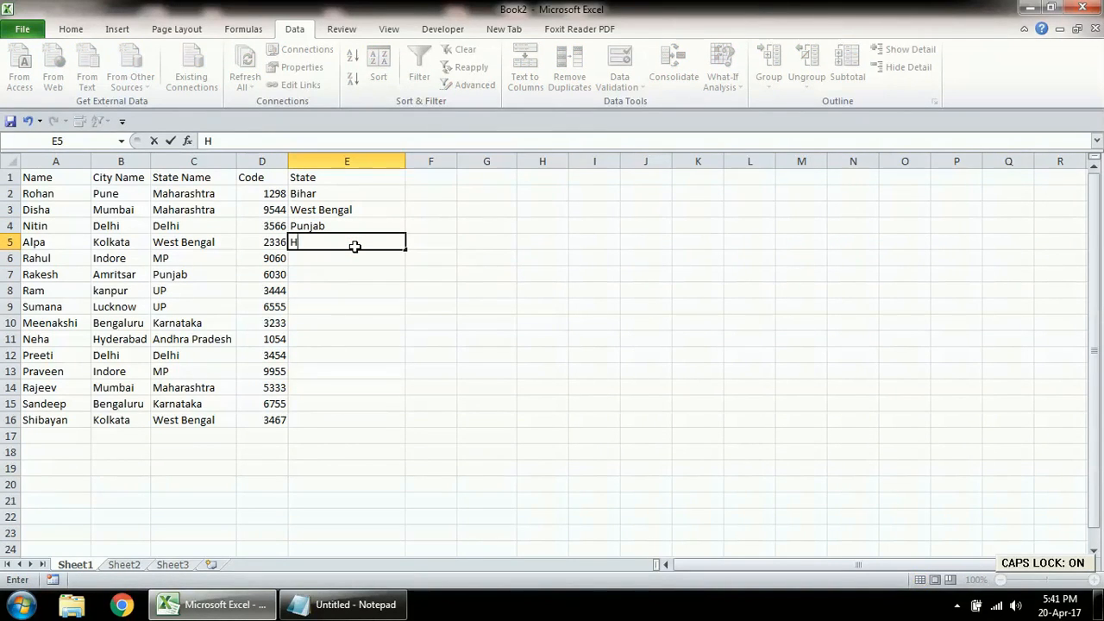
type("ARYANA")
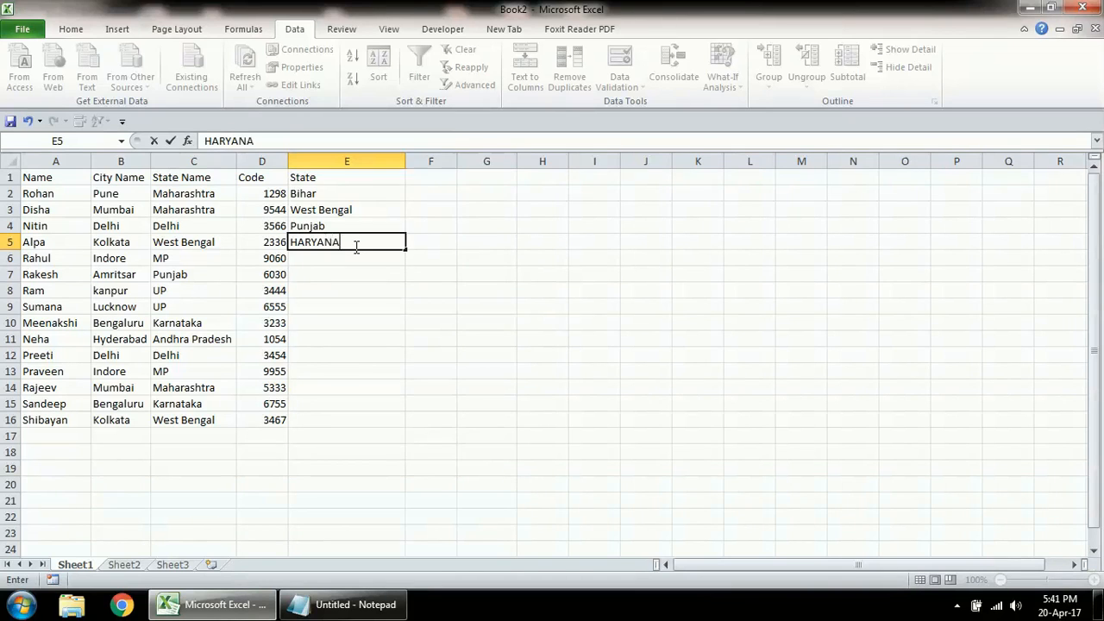
key("Return")
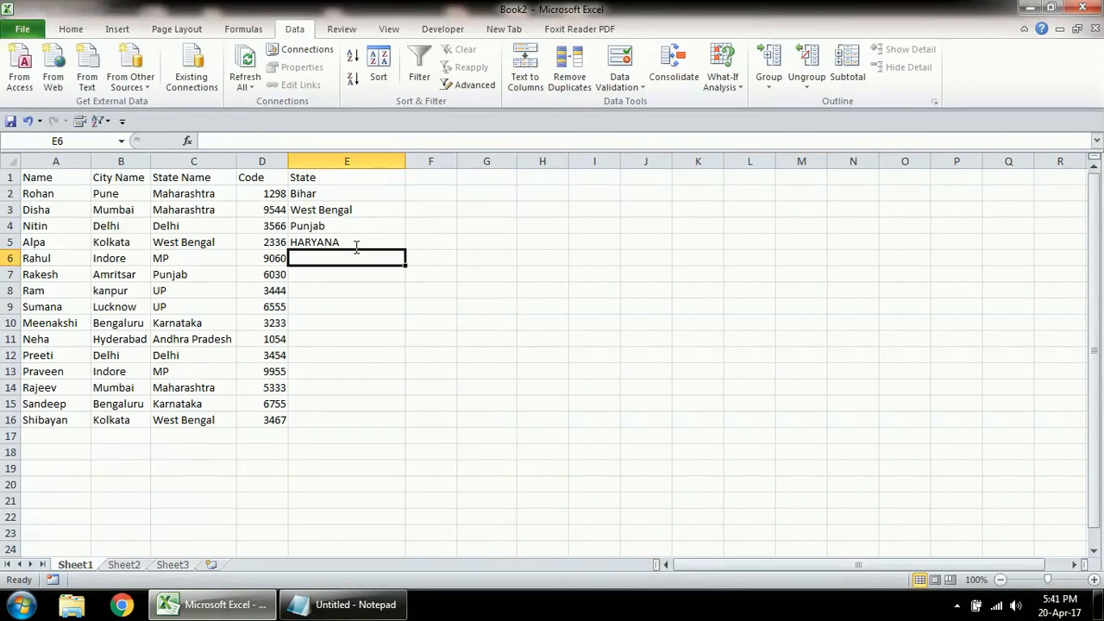